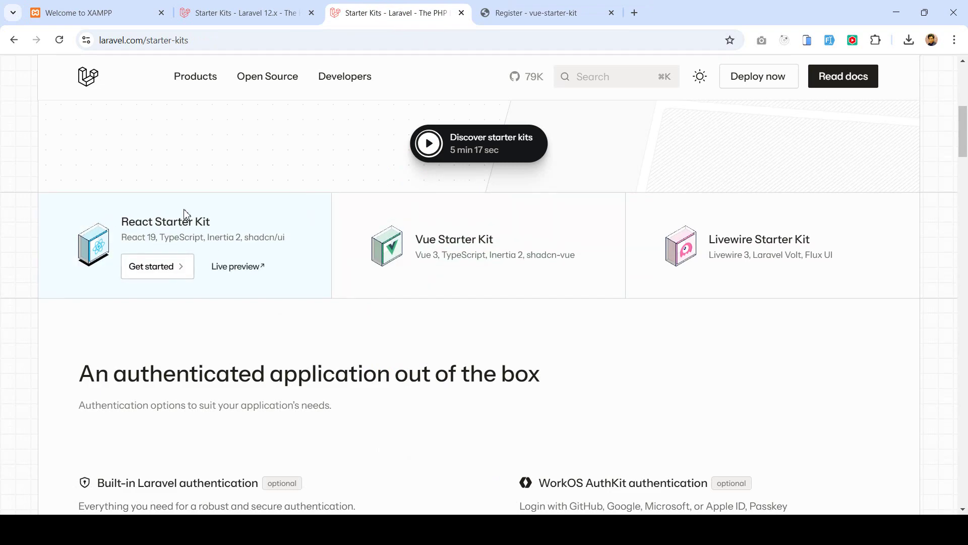
On the Vue demo's Register page, enter a name, an e-mail and a matching password and confirmation
click(536, 11)
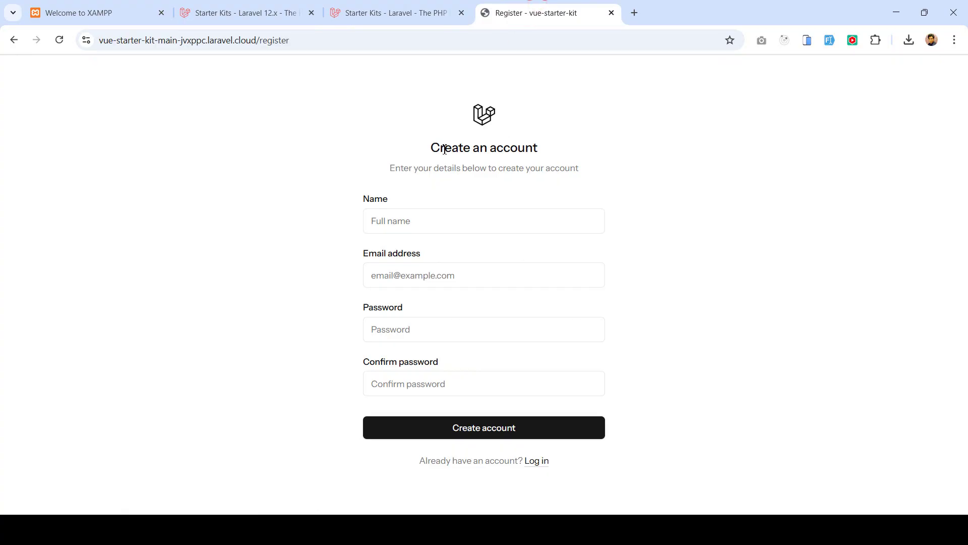
click(425, 226)
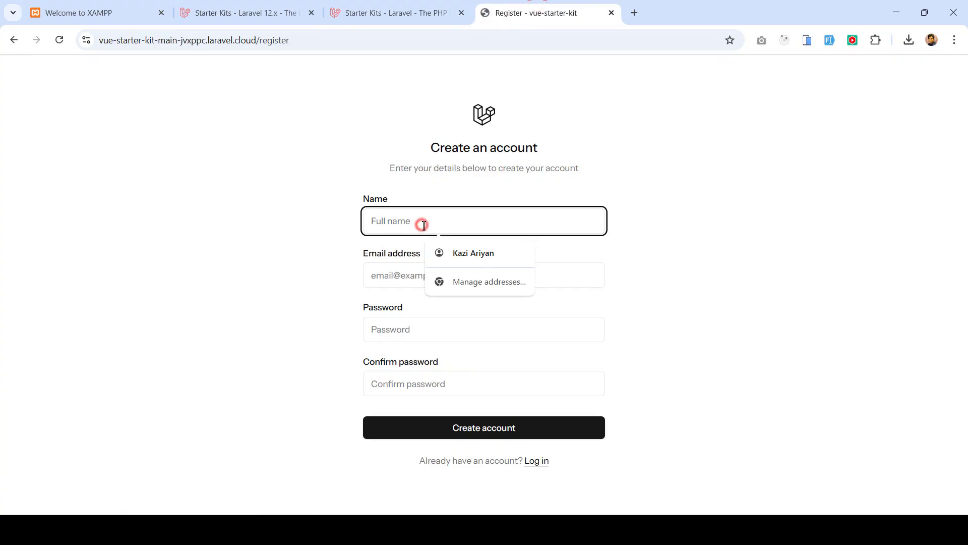
text(kazi)
key(Tab)
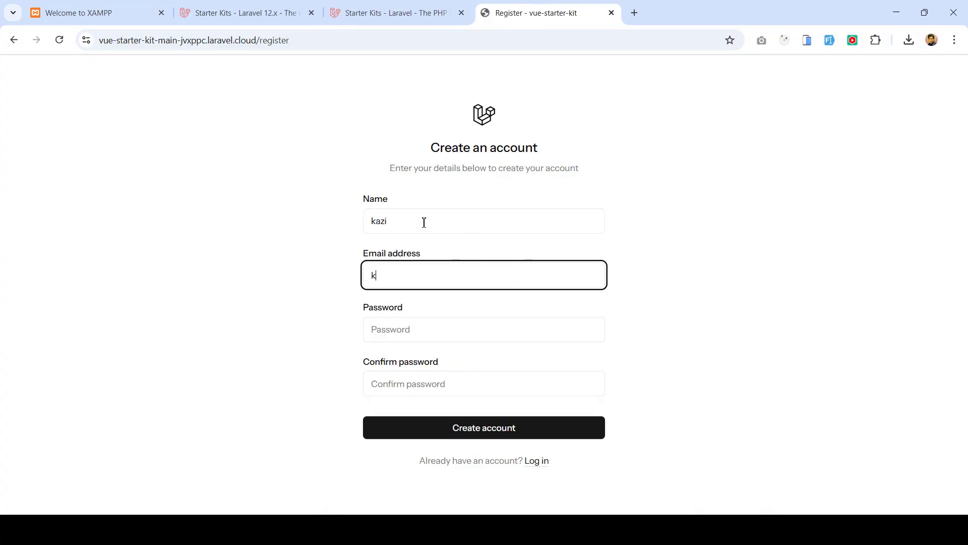
key(Tab)
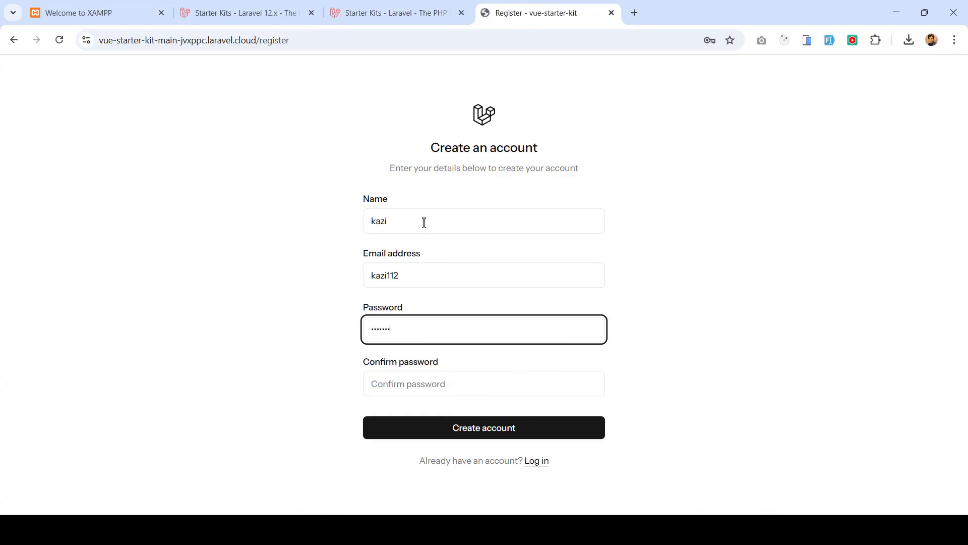
key(Tab)
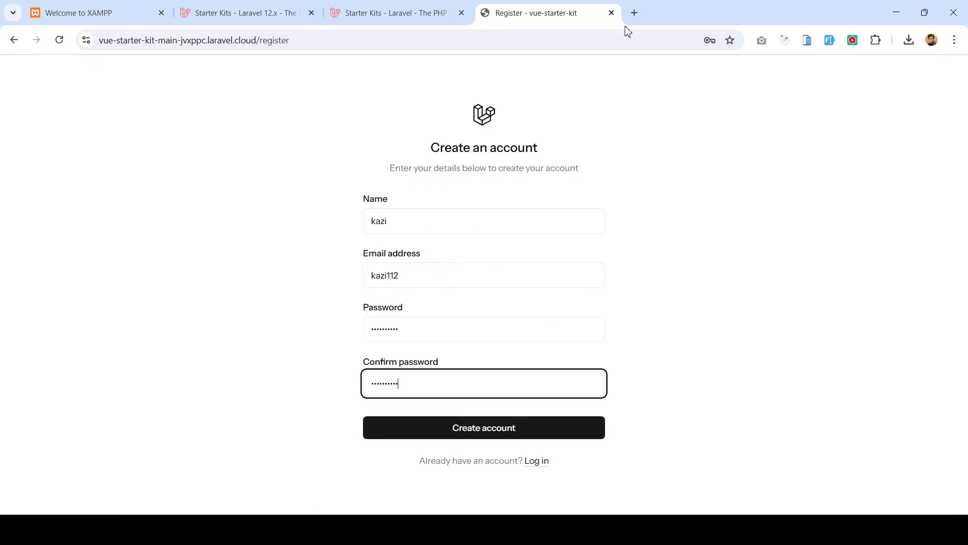
Submit, then add the missing @ domain to the e-mail after the warning
click(495, 426)
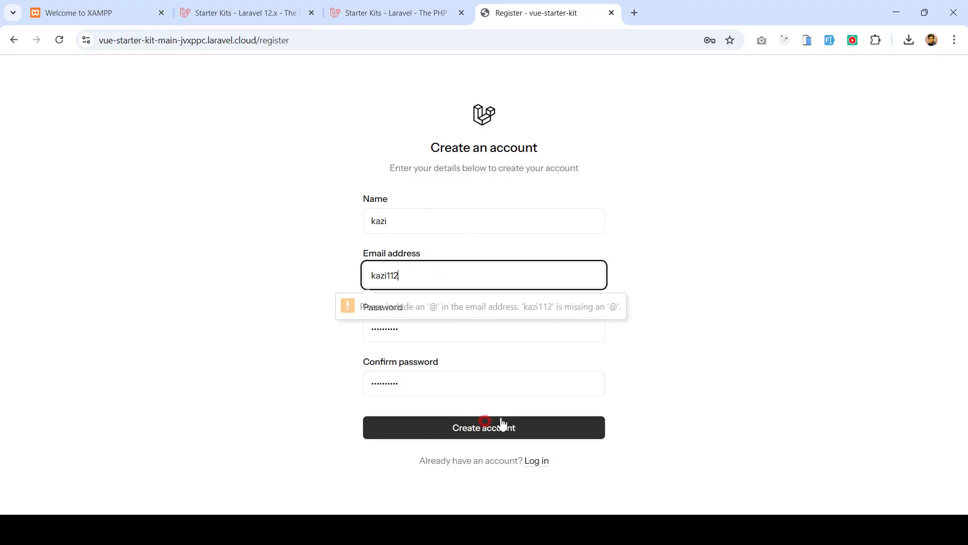
click(419, 275)
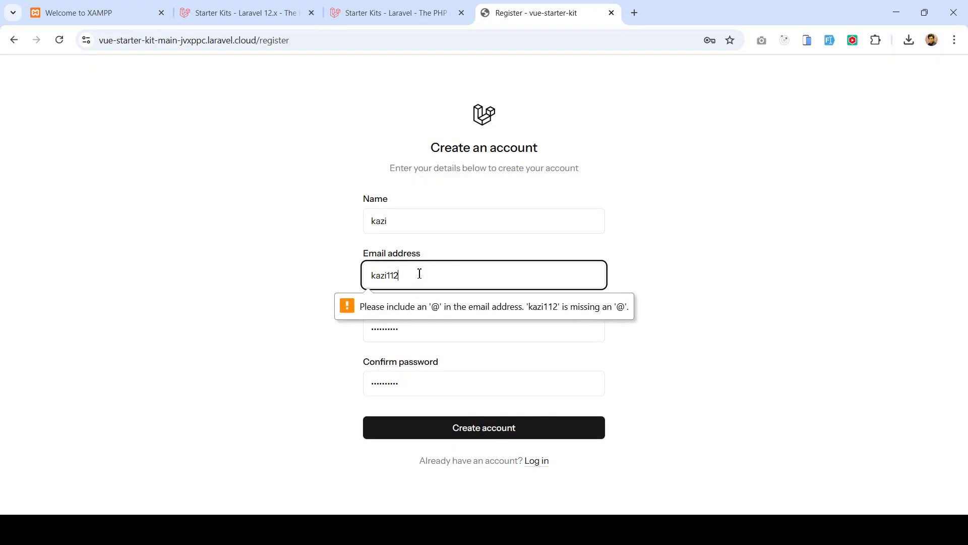
text(@gm)
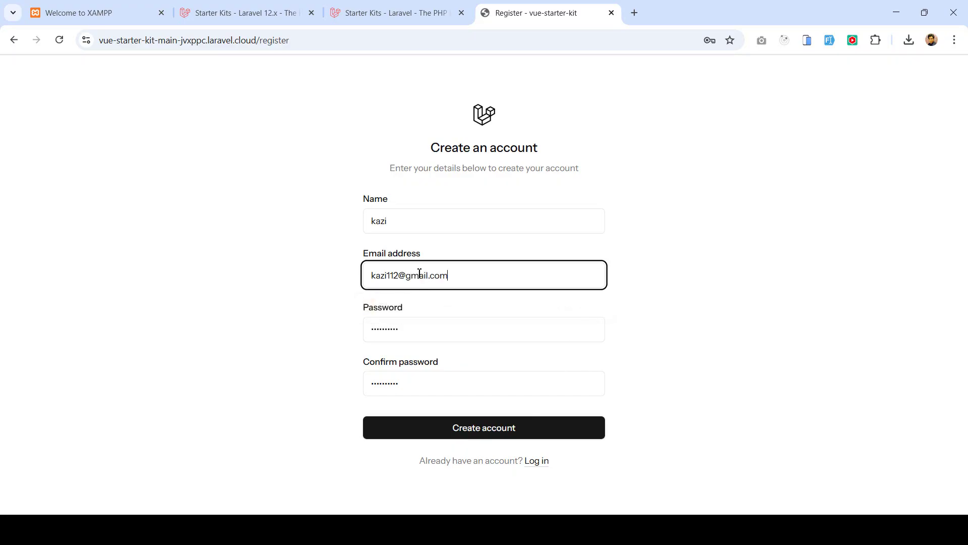
text(ail.com)
Create the account, dismiss Chrome's save-password prompt and view the profile settings
click(499, 428)
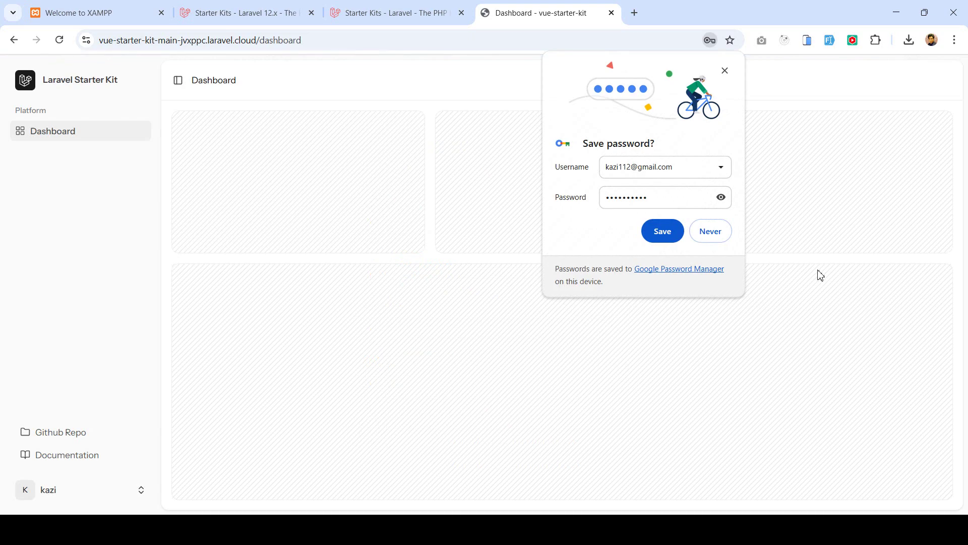
click(728, 72)
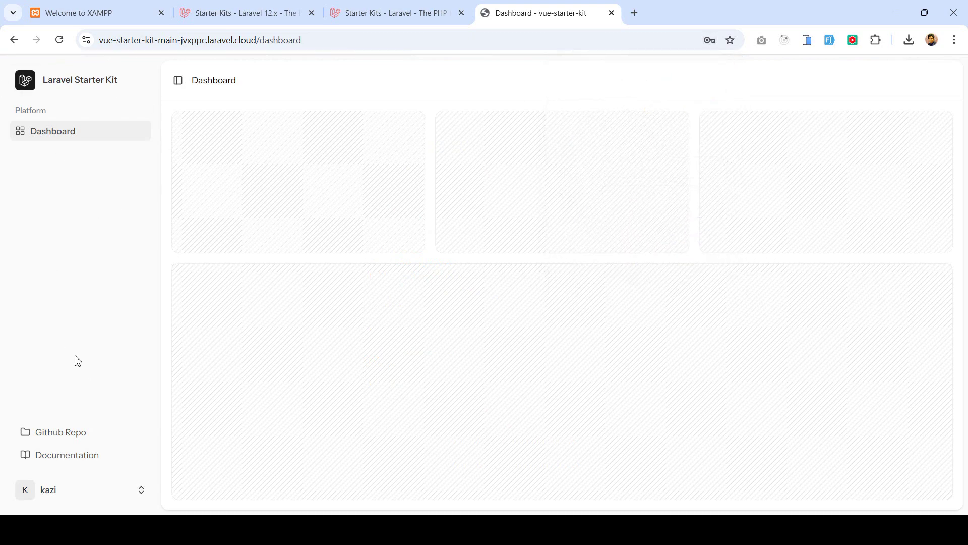
click(58, 492)
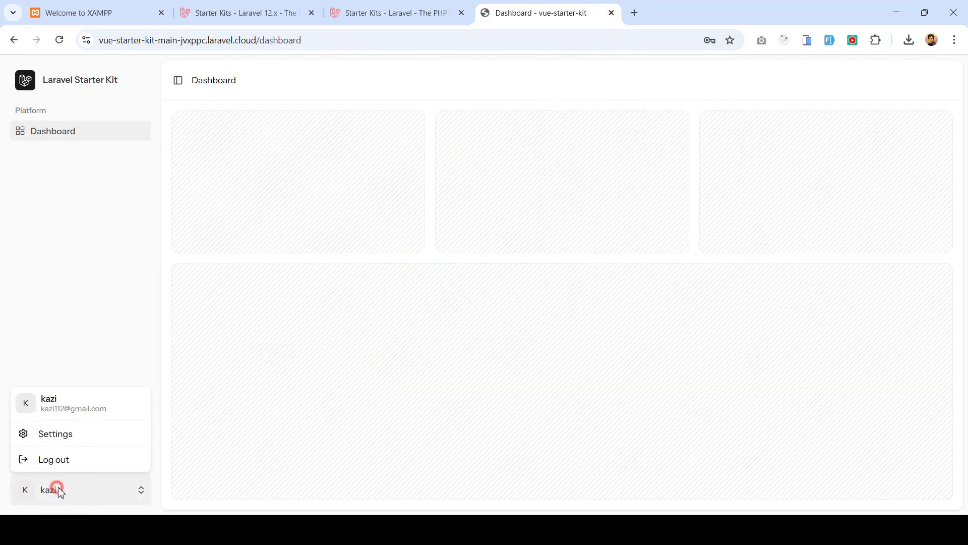
click(71, 435)
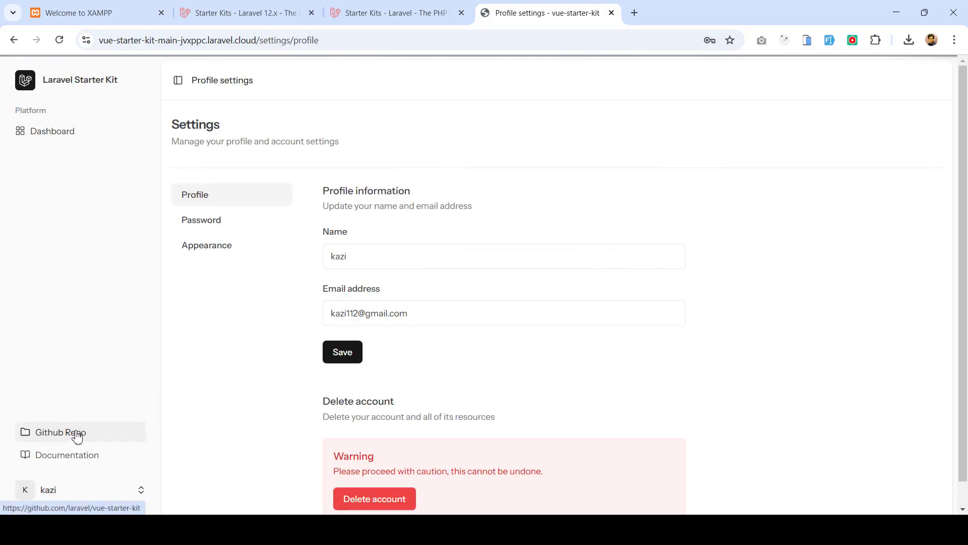
scroll(507, 252, down, 1)
scroll(508, 252, up, 1)
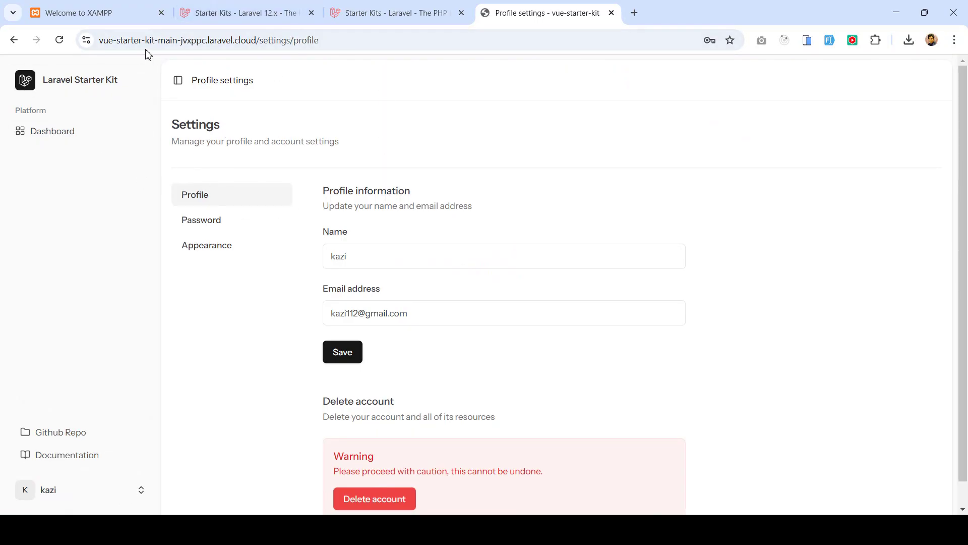
Glance at the starter kits page, return to the profile settings, then log out of the demo account
drag(112, 40, 224, 43)
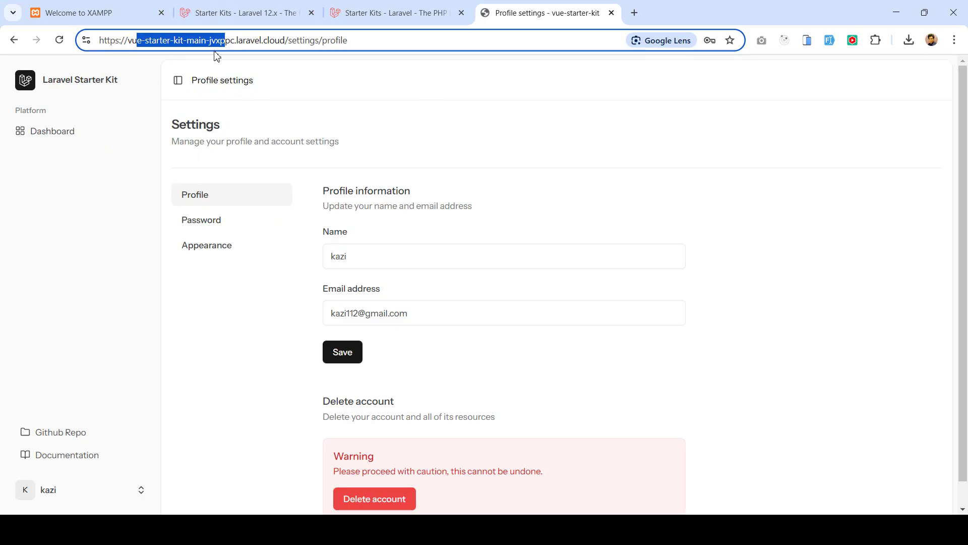
click(391, 11)
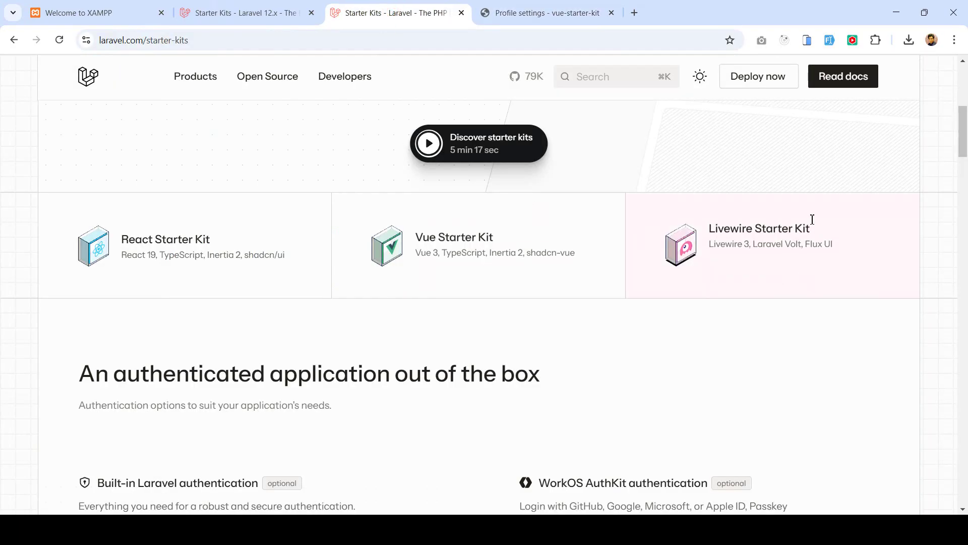
mouse_move(737, 235)
click(544, 11)
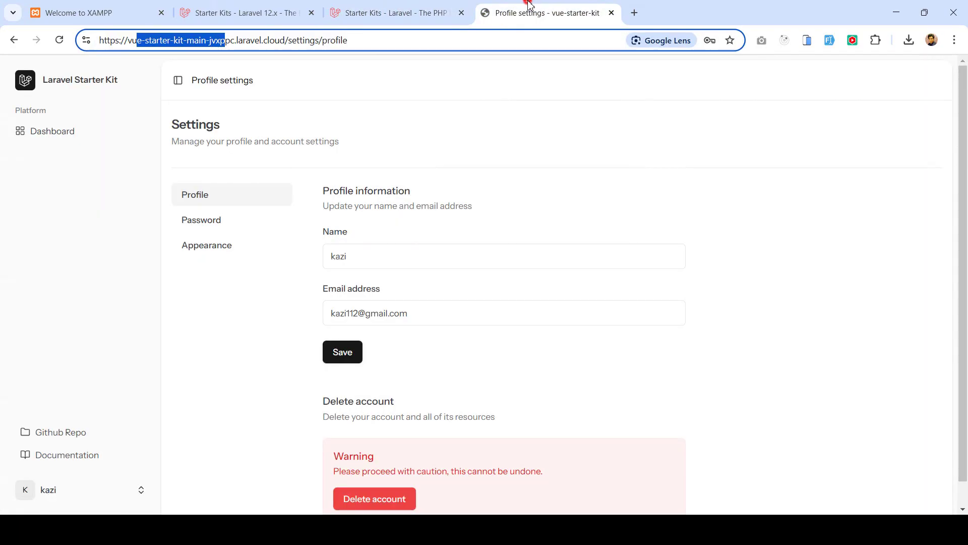
scroll(216, 346, down, 1)
scroll(218, 342, up, 1)
click(71, 490)
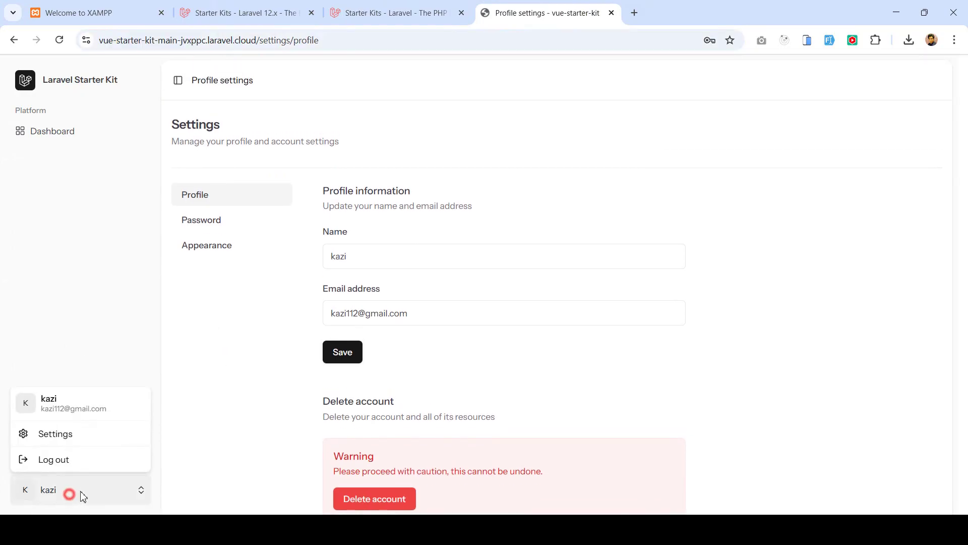
click(68, 460)
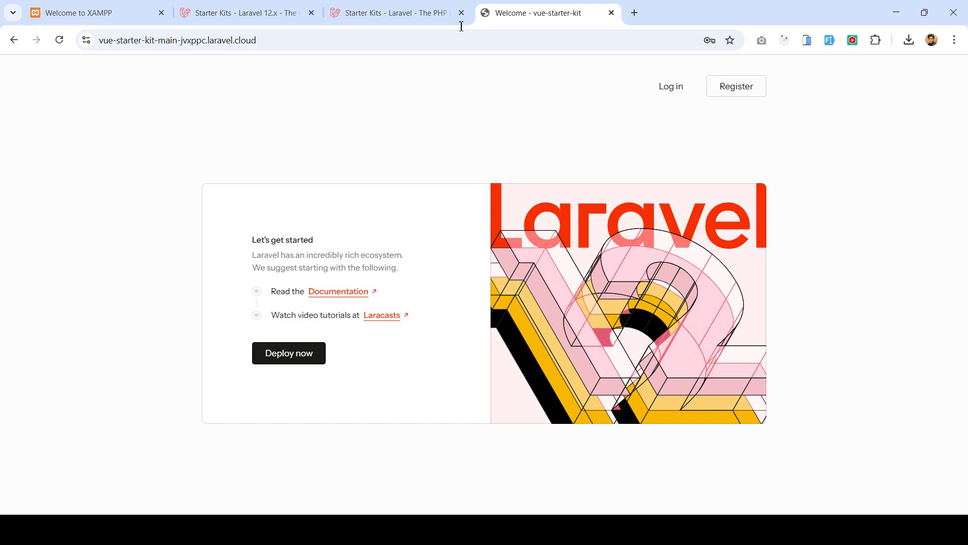
Open the Laravel 12.x Installation guide at its Creating an Application section
click(259, 5)
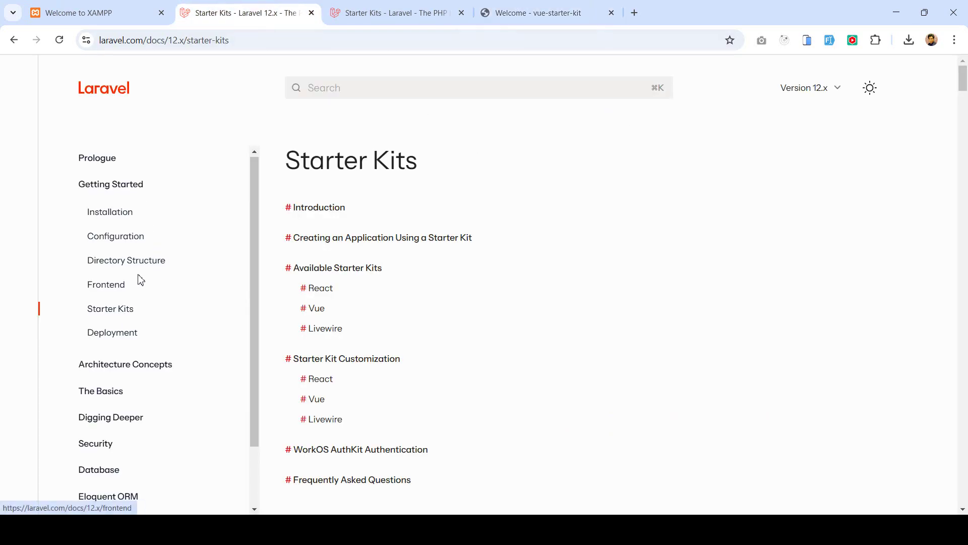
scroll(141, 280, down, 2)
scroll(138, 277, up, 2)
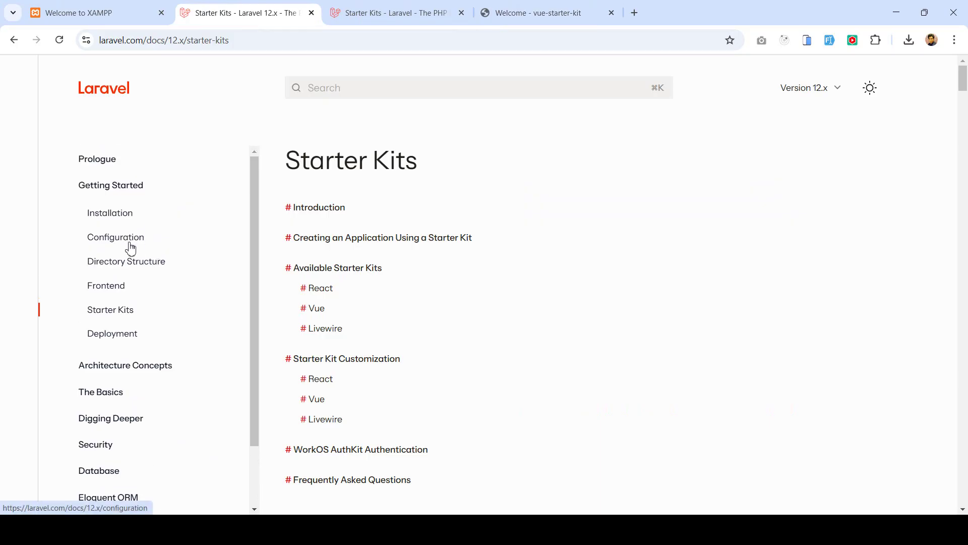
click(115, 216)
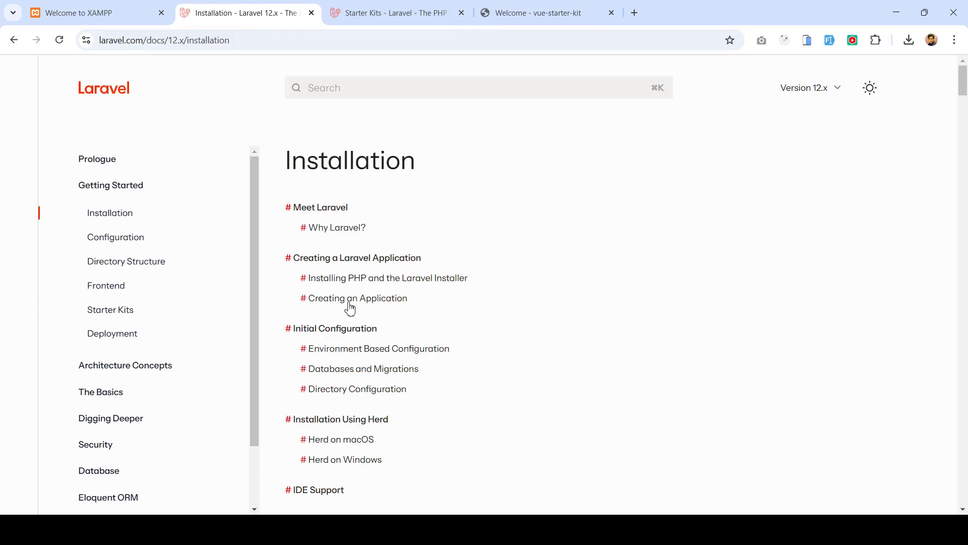
click(350, 301)
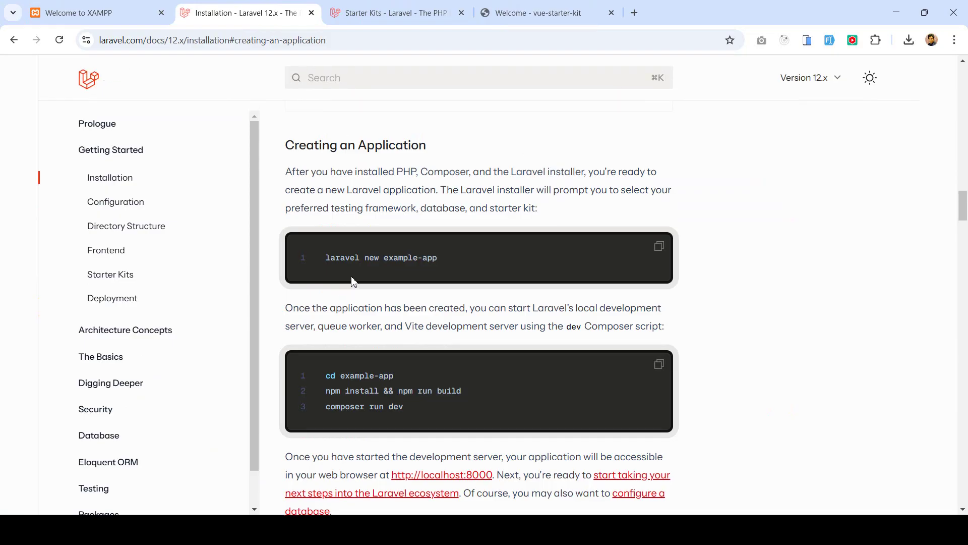
Locate the 'composer global require laravel/installer' command and glance at the empty laravel folder
scroll(353, 281, up, 4)
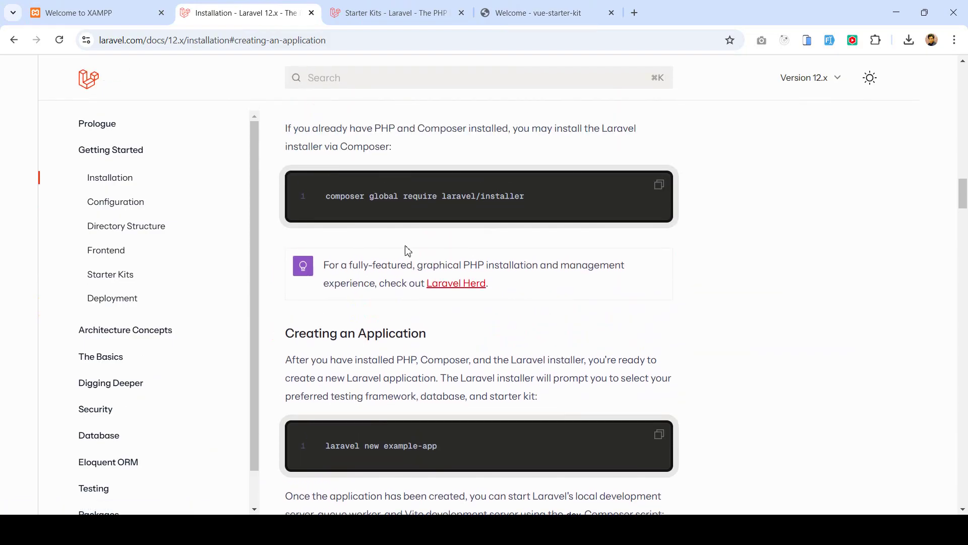
mouse_move(328, 198)
mouse_down()
mouse_move(531, 200)
mouse_move(330, 198)
mouse_up()
click(539, 213)
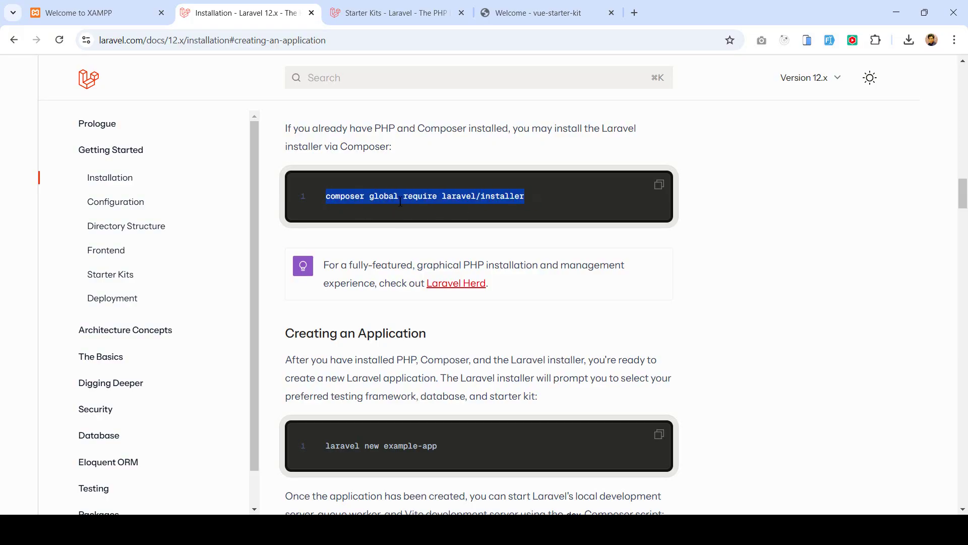
click(480, 477)
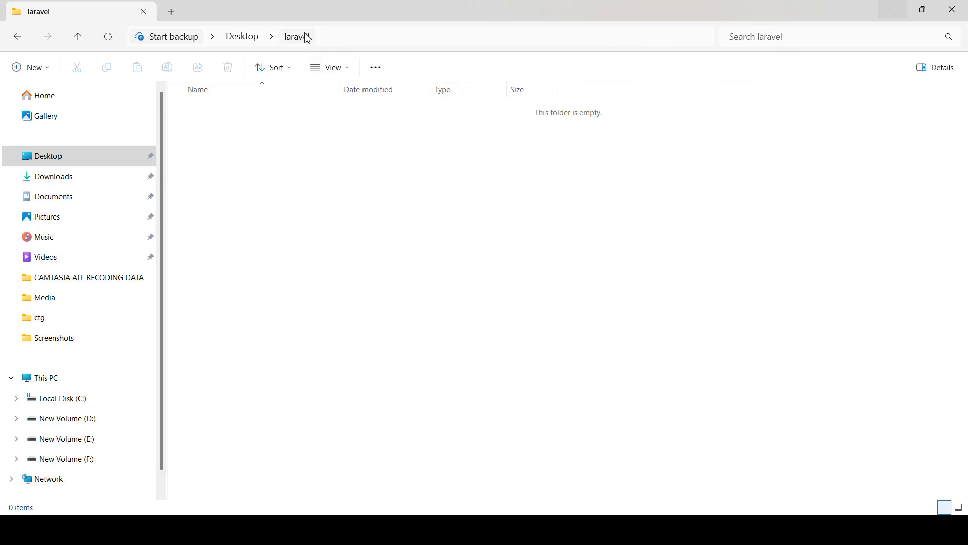
click(459, 525)
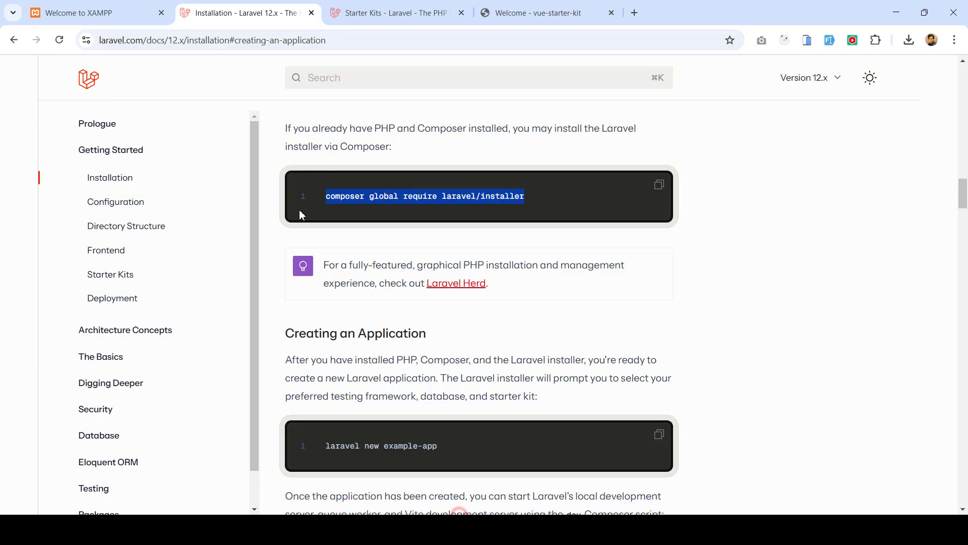
Open phpMyAdmin from the XAMPP page and create an empty database named lara12
click(93, 10)
drag(527, 255, 566, 259)
click(591, 255)
click(461, 74)
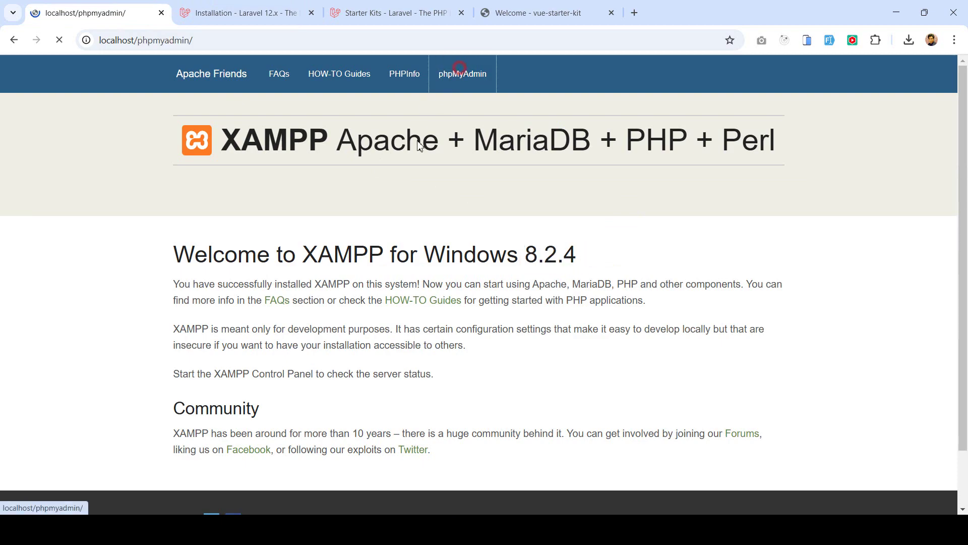
click(201, 86)
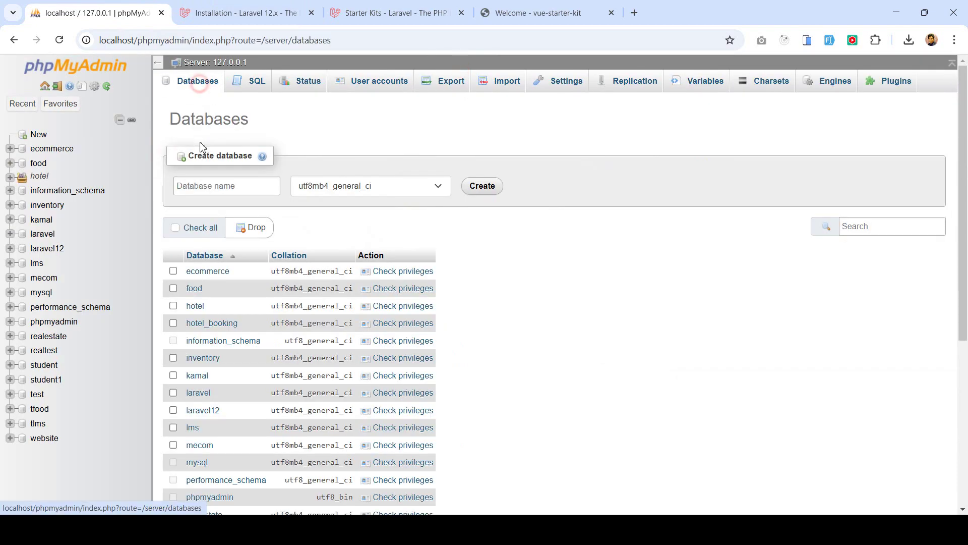
click(220, 187)
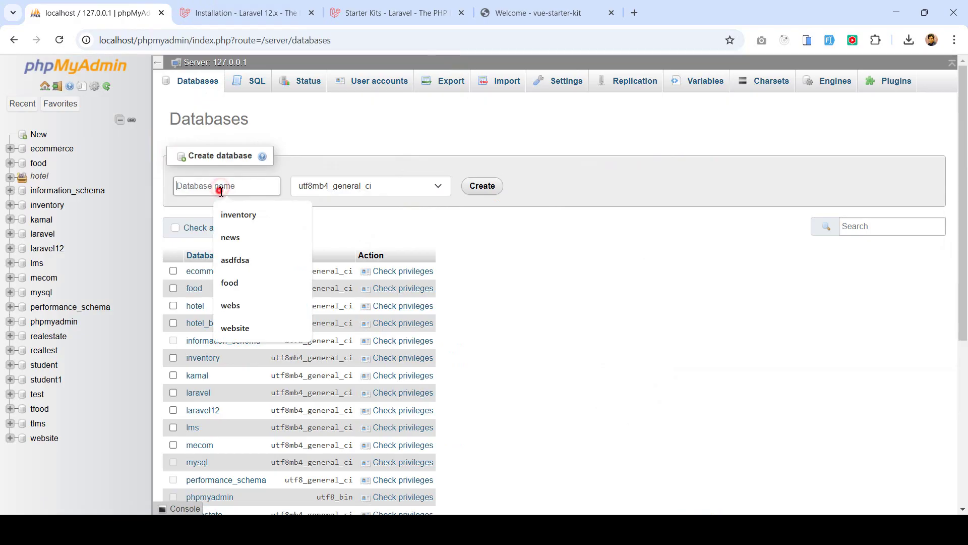
text(la)
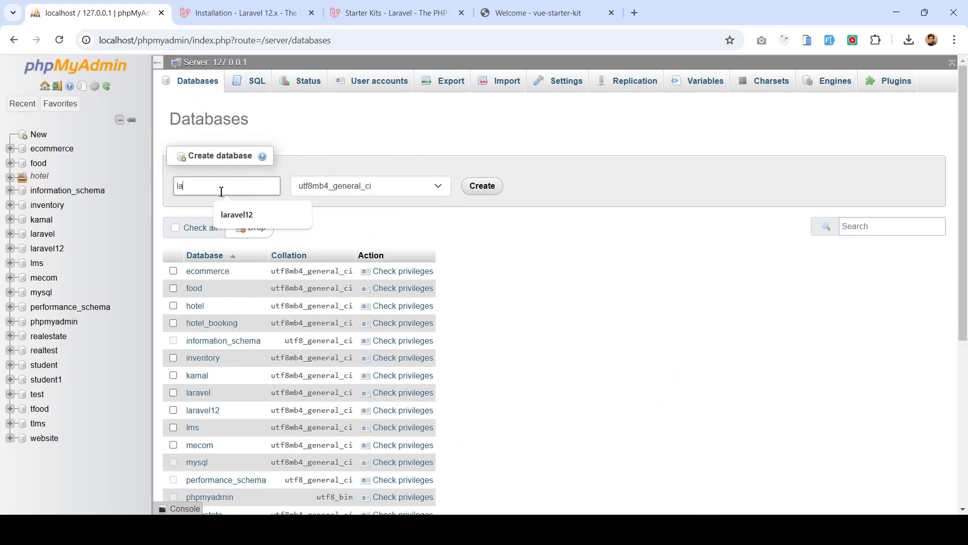
text(ra12)
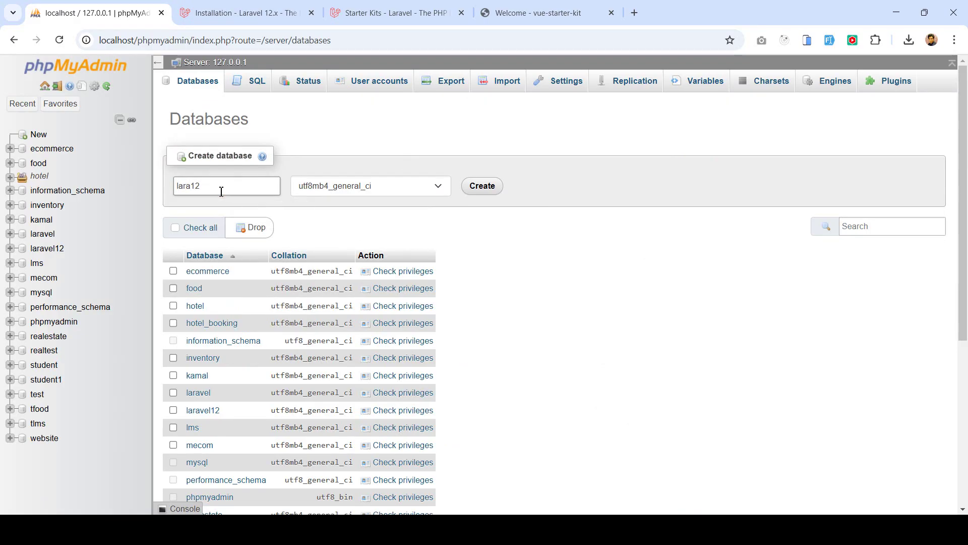
click(493, 189)
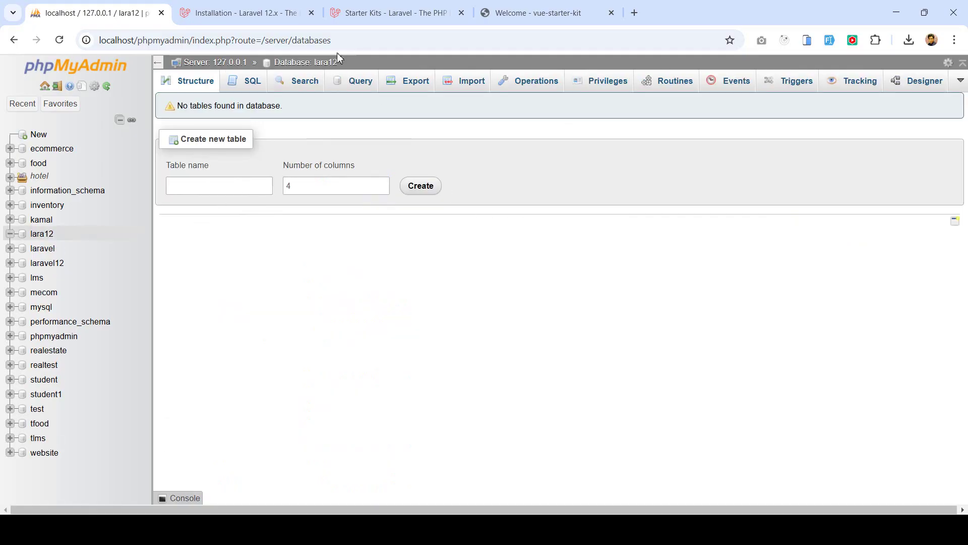
Copy the 'composer global require laravel/installer' command from the installation docs
click(266, 13)
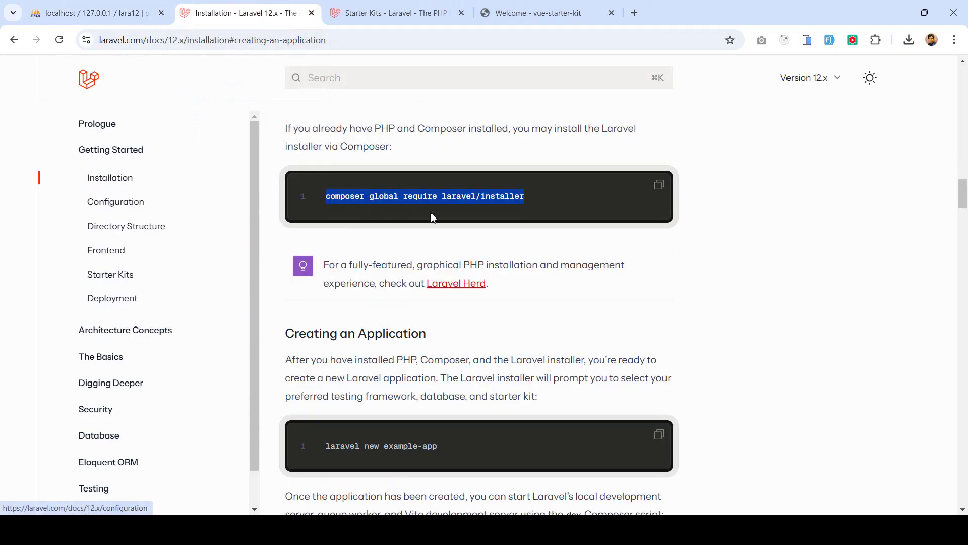
click(528, 204)
drag(543, 199, 317, 203)
key(ctrl+c)
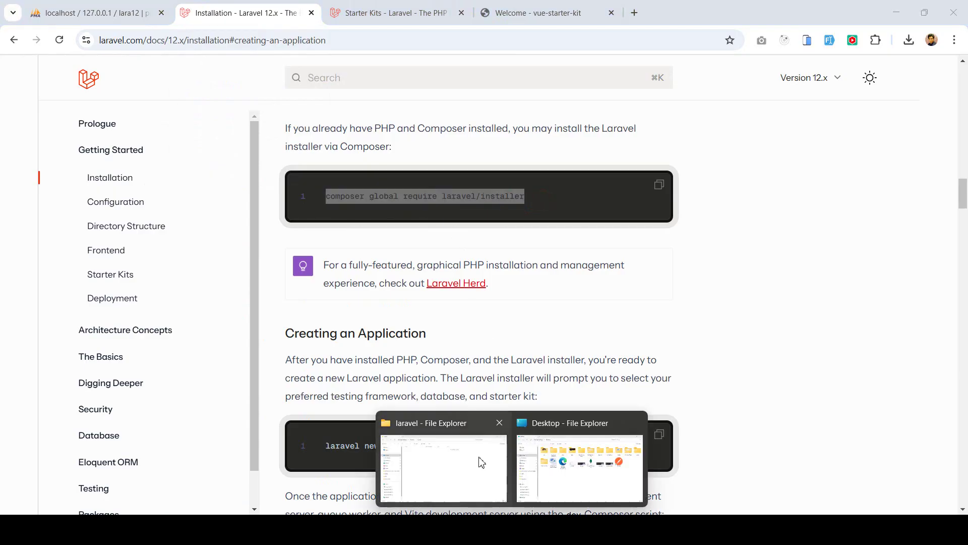
Launch a command prompt in the Desktop laravel folder through Explorer's address bar
click(480, 460)
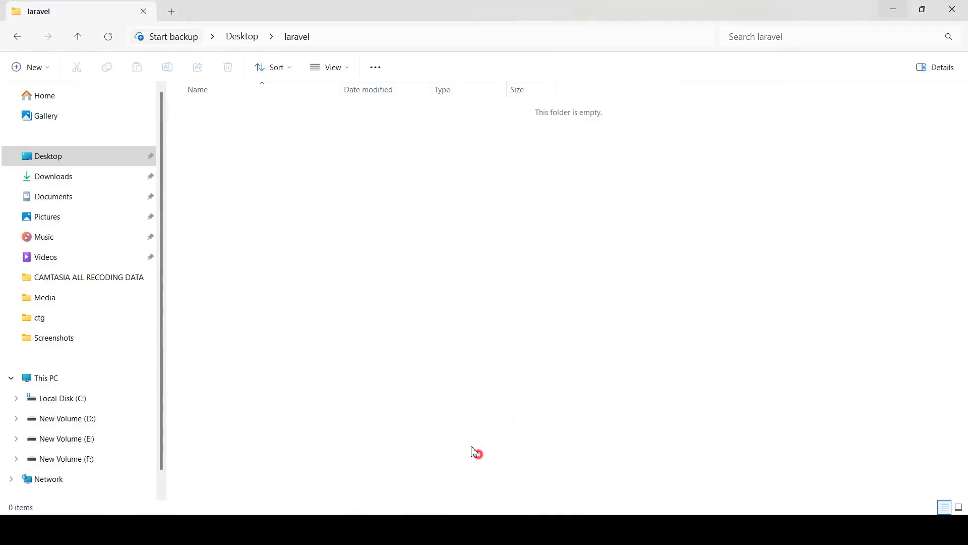
click(373, 42)
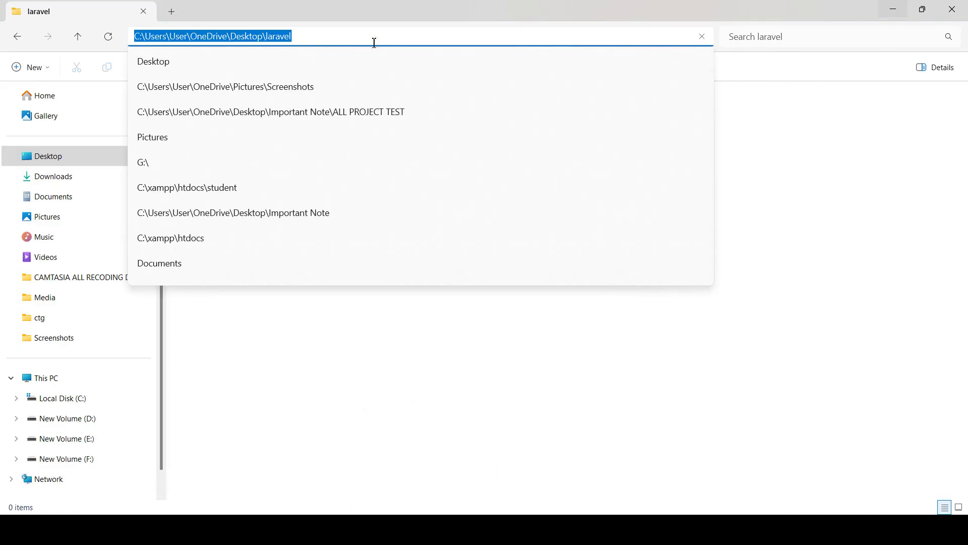
text(cmd)
key(Return)
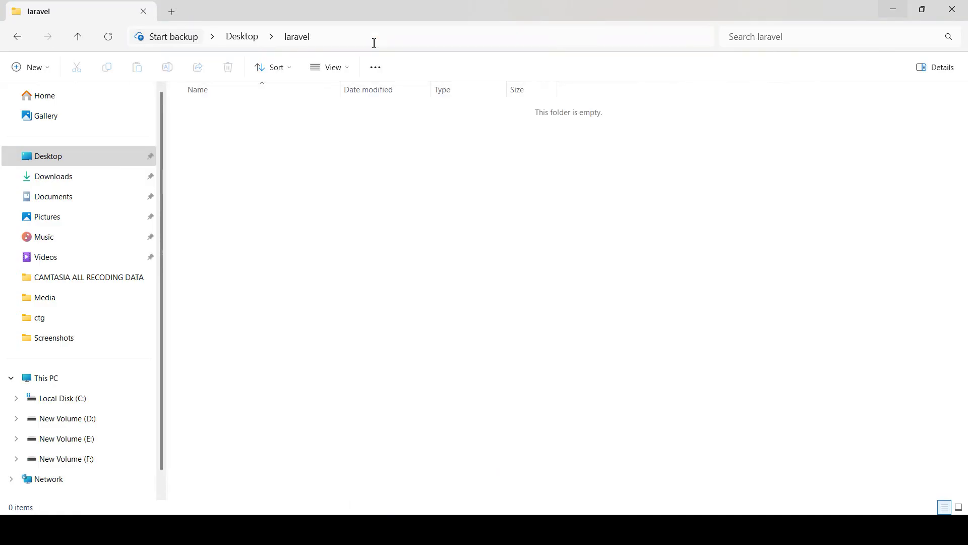
Run 'composer global require laravel/installer', upgrading the installer to v5.12.2
key(ctrl+v)
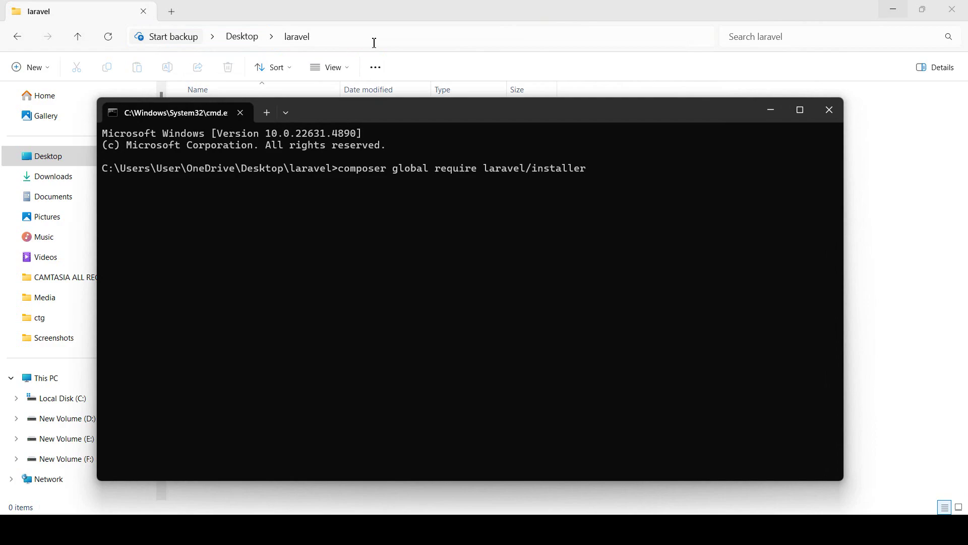
drag(413, 115, 350, 105)
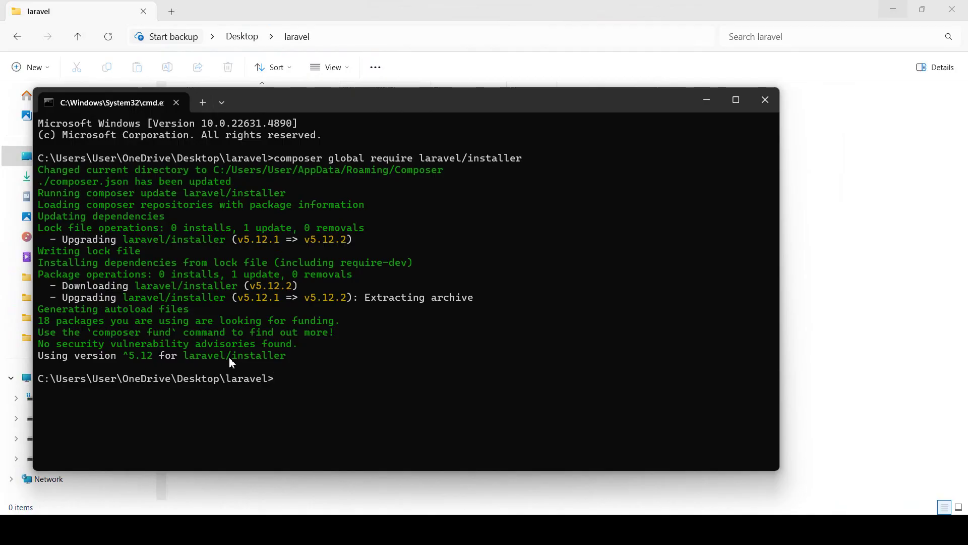
drag(368, 109, 492, 115)
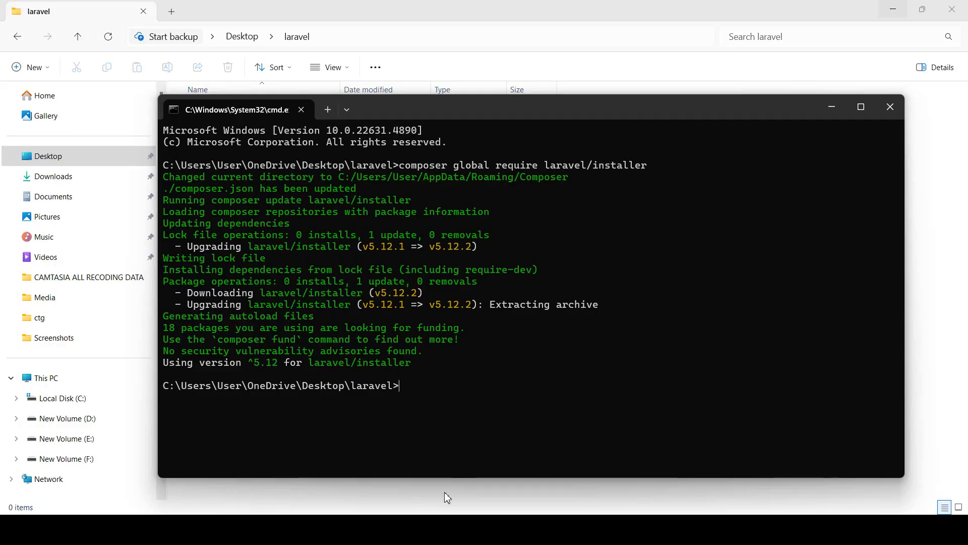
key(alt+Tab)
scroll(458, 286, down, 3)
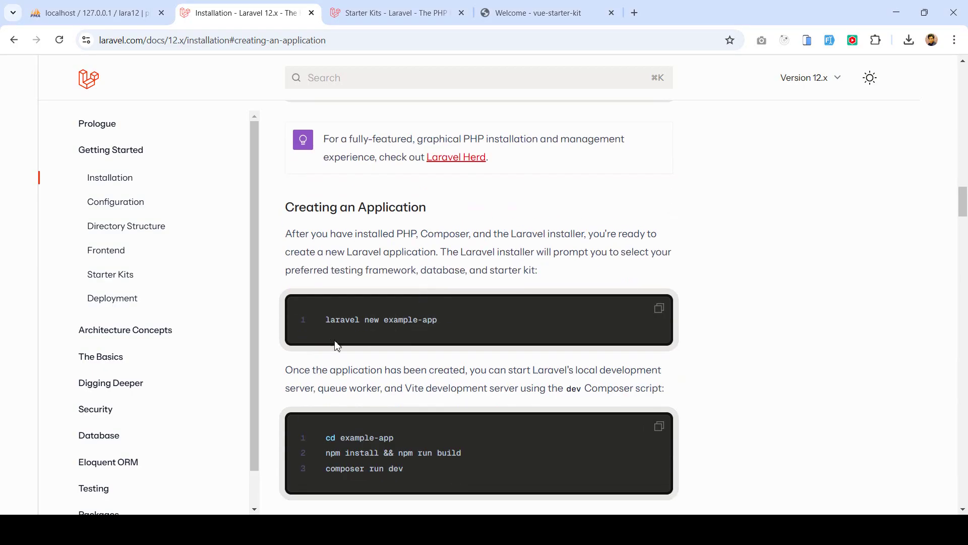
Copy 'laravel new example-app' from the docs and run it in cmd as 'laravel new testlara12'
drag(324, 321, 461, 327)
key(ctrl+c)
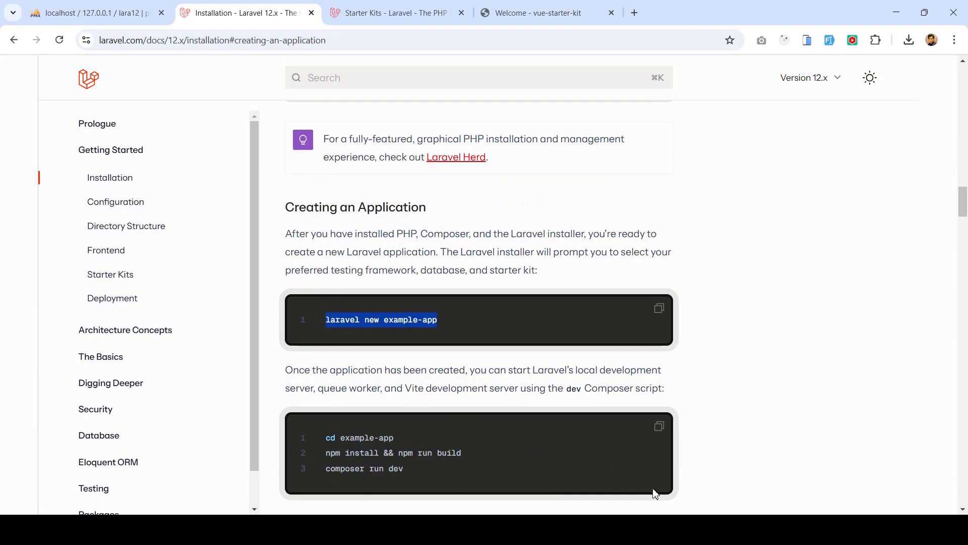
key(alt+Tab)
click(403, 391)
right_click(403, 391)
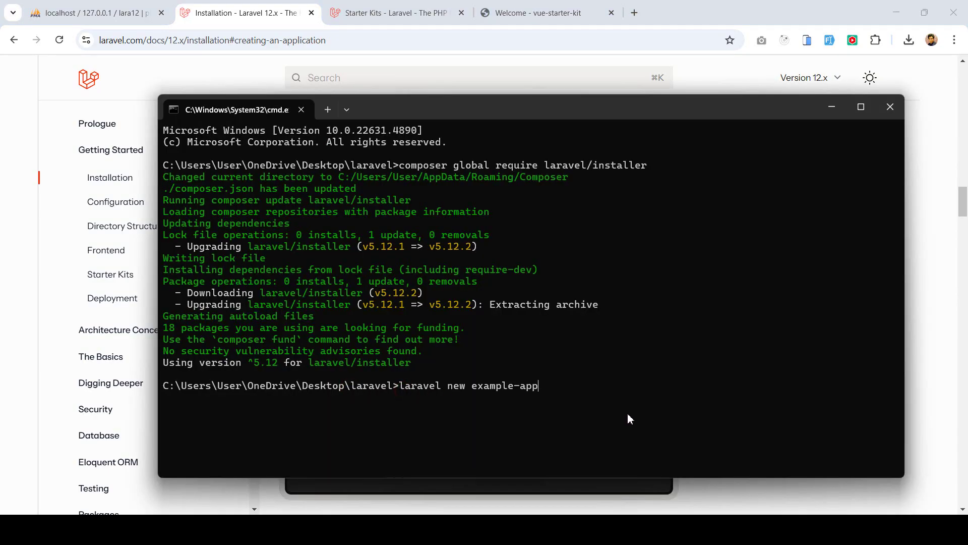
key(BackSpace)
key(BackSpace)
key(BackSpace)
key(BackSpace)
key(BackSpace)
key(BackSpace)
key(BackSpace)
key(BackSpace)
key(BackSpace)
key(BackSpace)
key(BackSpace)
text(testl)
key(BackSpace)
text(lara12)
key(Return)
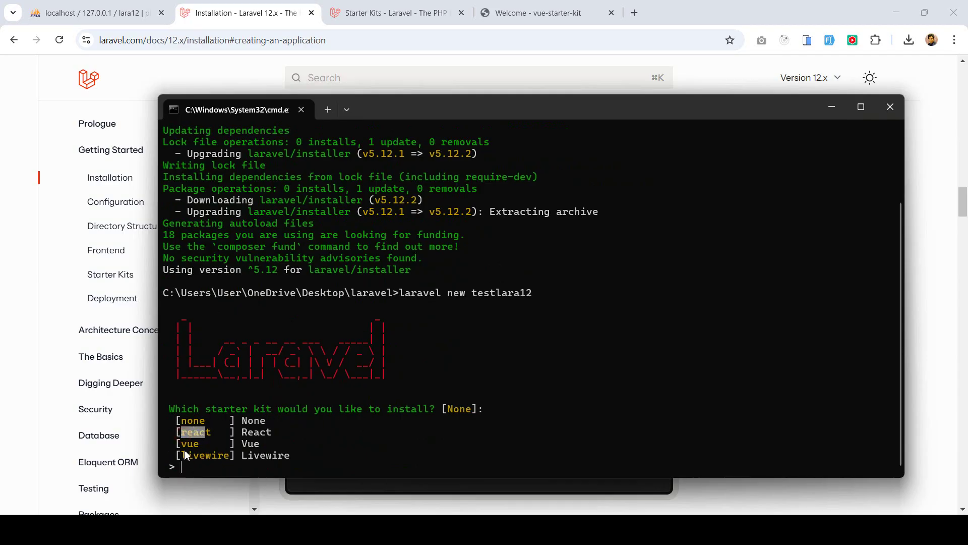
Answer the starter-kit prompt with 'none' instead of the react answer typed first
drag(181, 456, 267, 434)
click(200, 468)
text(react)
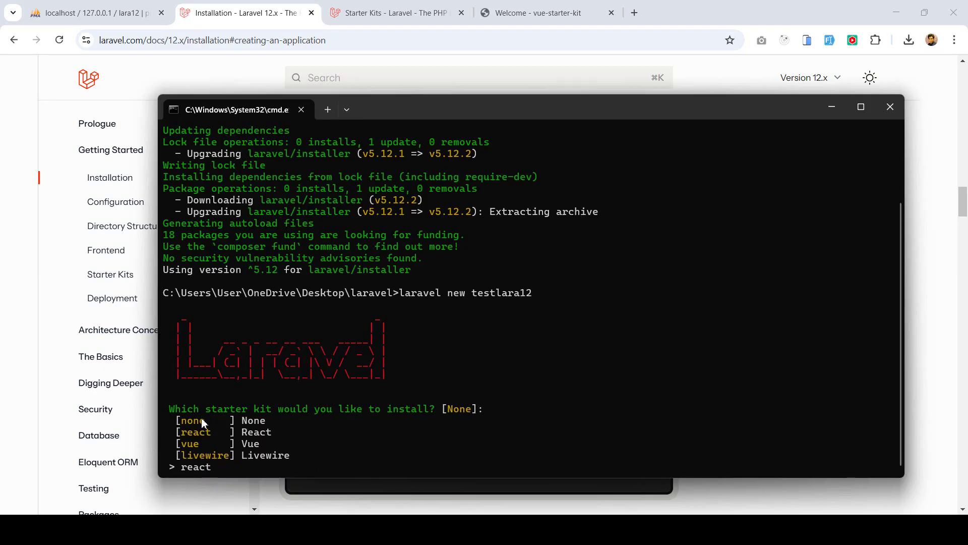
click(524, 10)
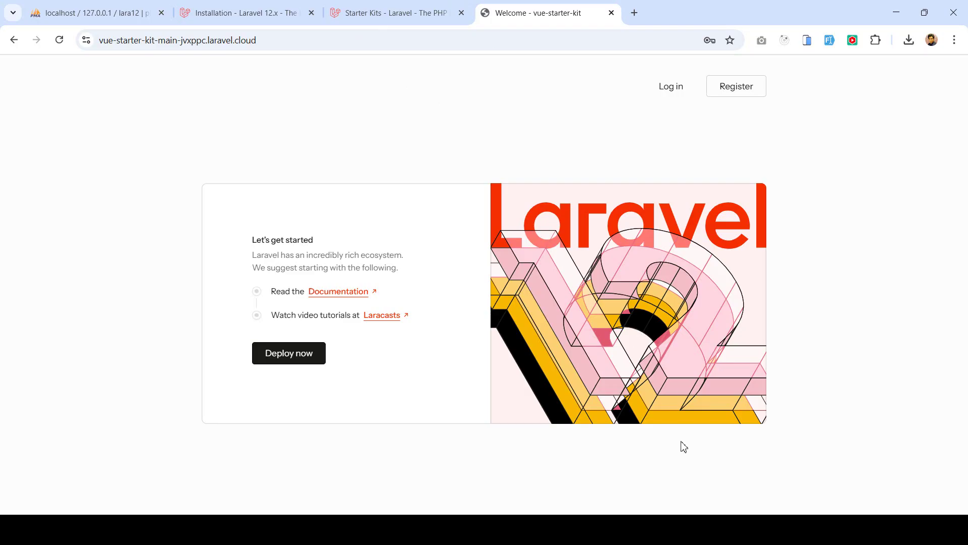
key(alt+Tab)
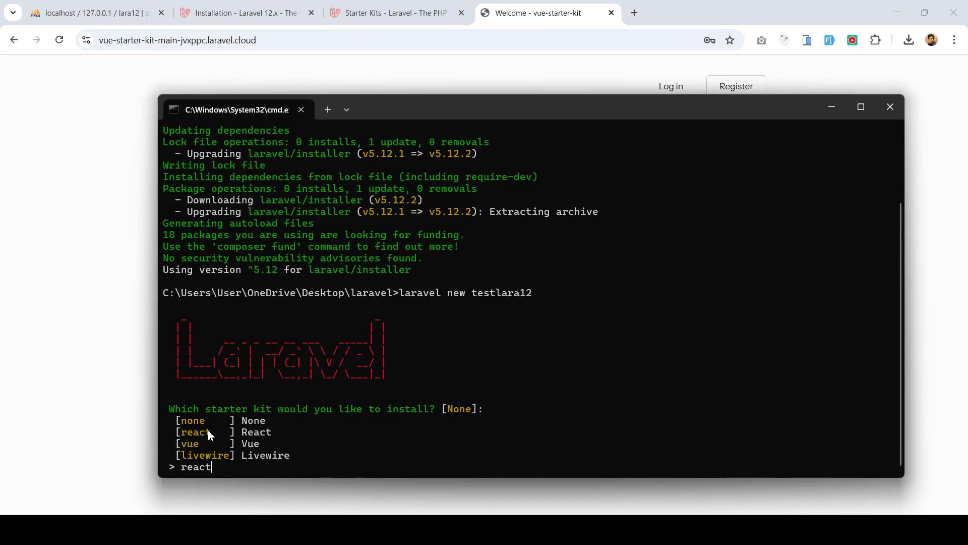
click(234, 465)
key(BackSpace)
key(BackSpace)
key(BackSpace)
key(BackSpace)
text(node)
key(BackSpace)
key(BackSpace)
key(BackSpace)
text(one)
key(Return)
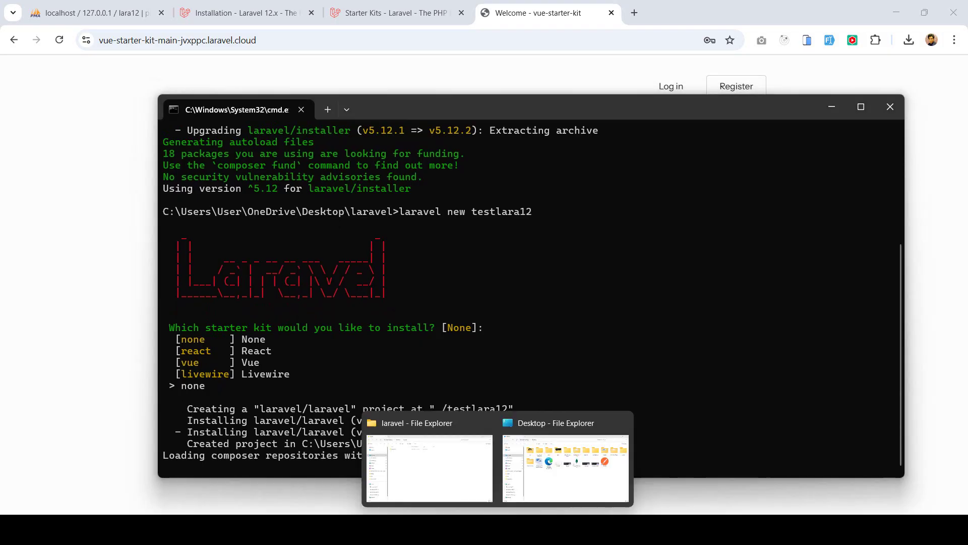
Check the new testlara12 folder in Explorer, then return to cmd while Composer installs
click(461, 479)
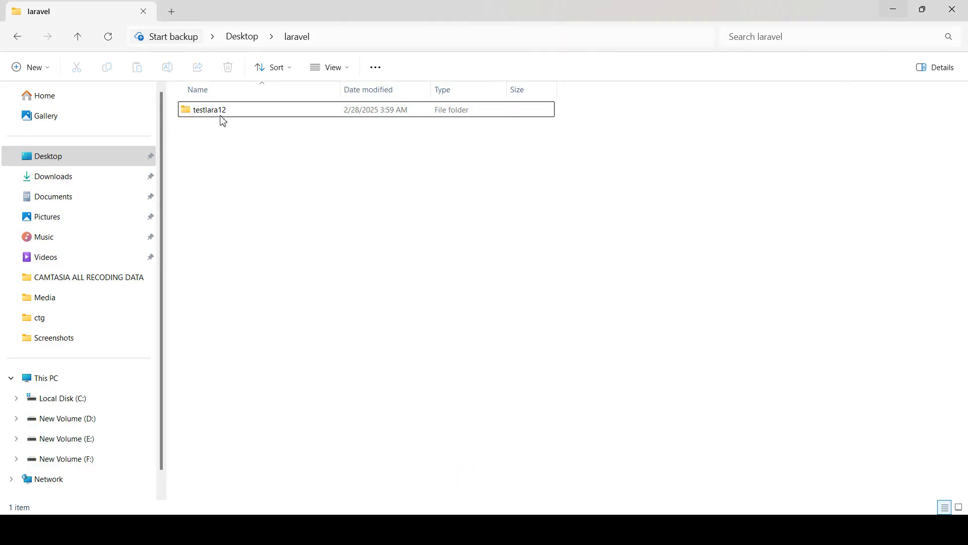
click(685, 496)
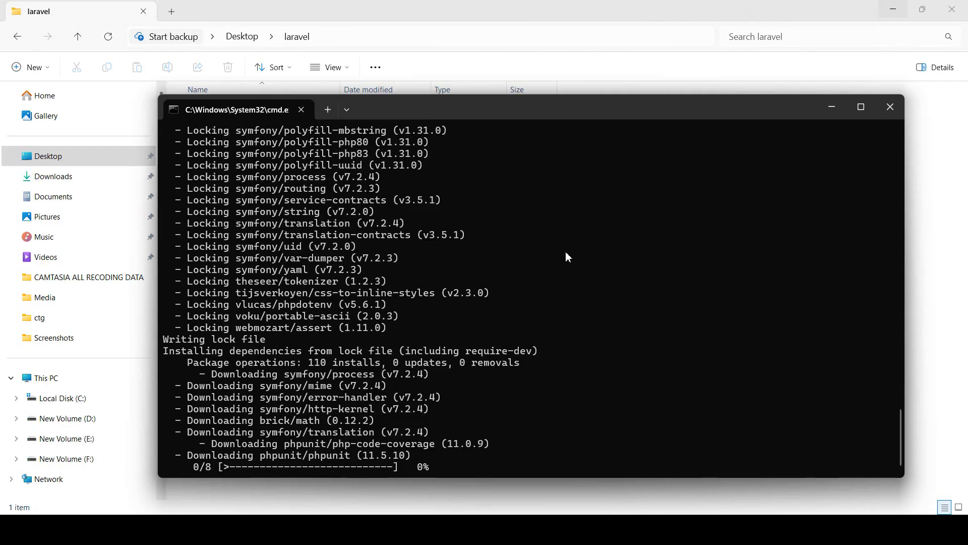
drag(508, 110, 528, 116)
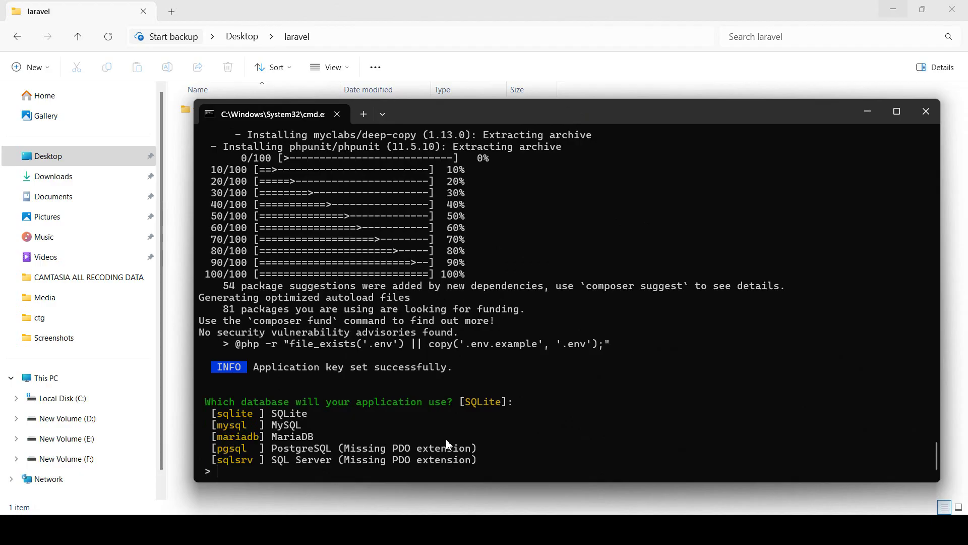
Choose mysql as the database and answer yes to create testlara12 and run default migrations
text(mysql)
key(ctrl+plus)
drag(449, 119, 449, 82)
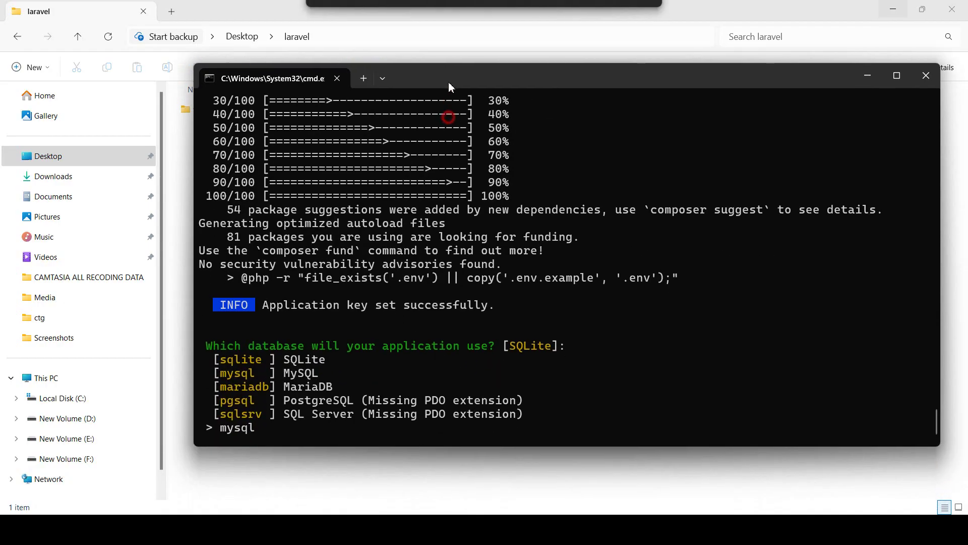
key(Return)
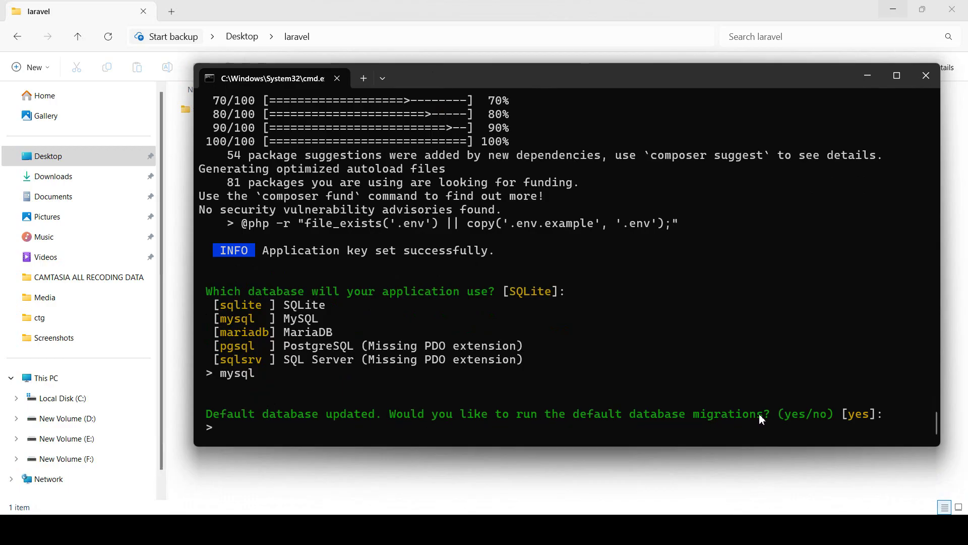
text(yes)
key(Return)
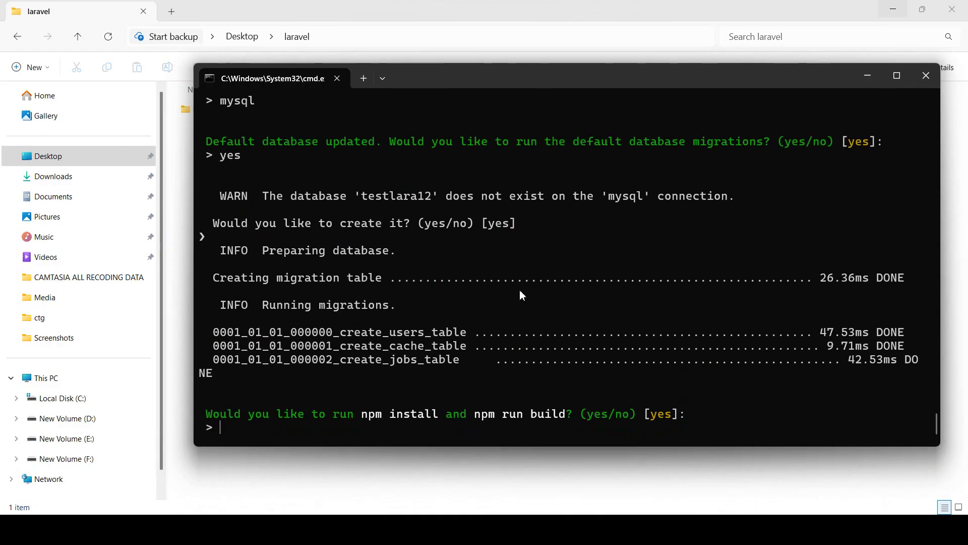
drag(228, 195, 274, 198)
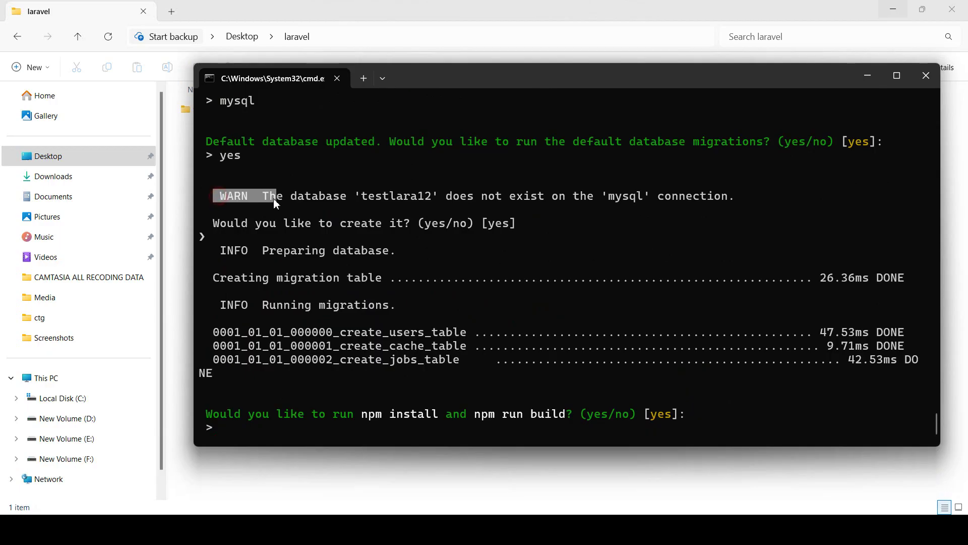
click(340, 199)
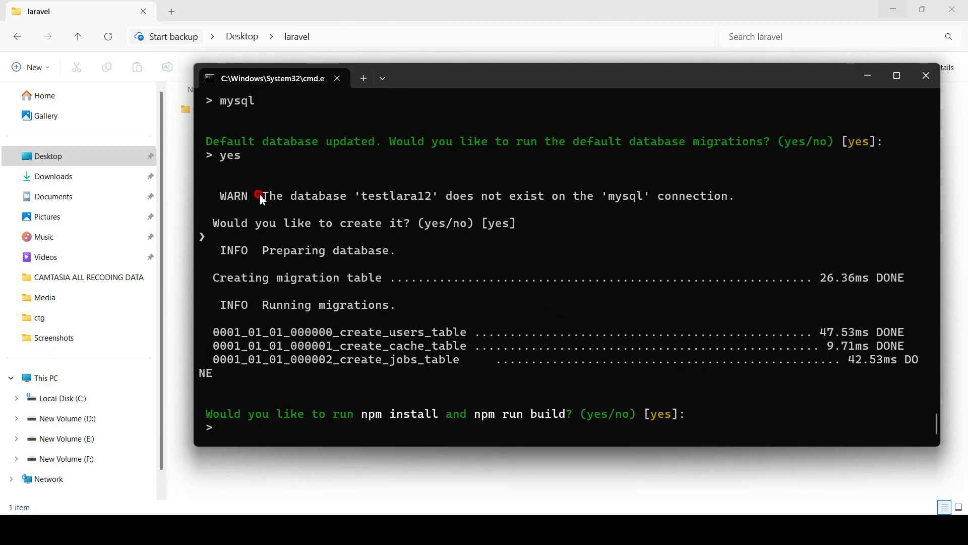
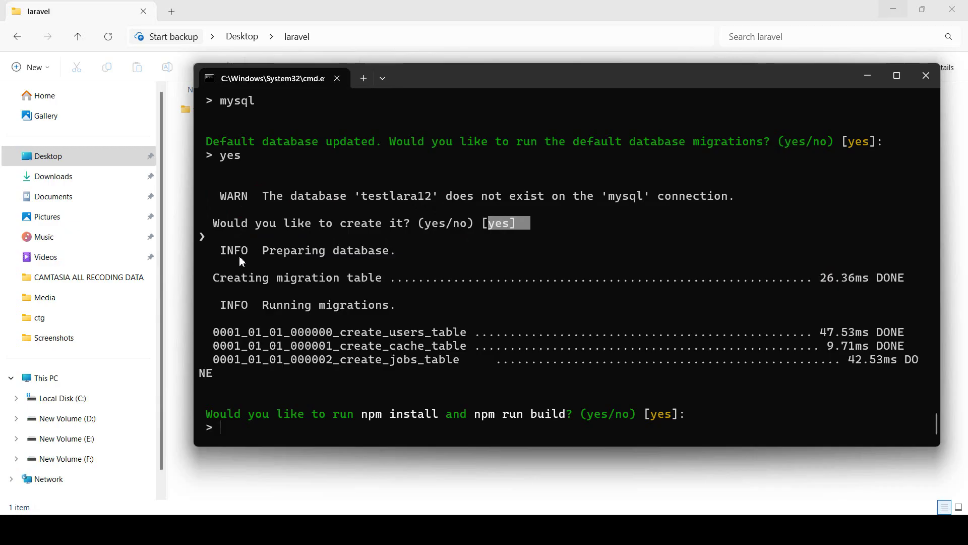
Highlight the migration output and move the Sublime Text window beside the laravel folder
drag(237, 252, 453, 359)
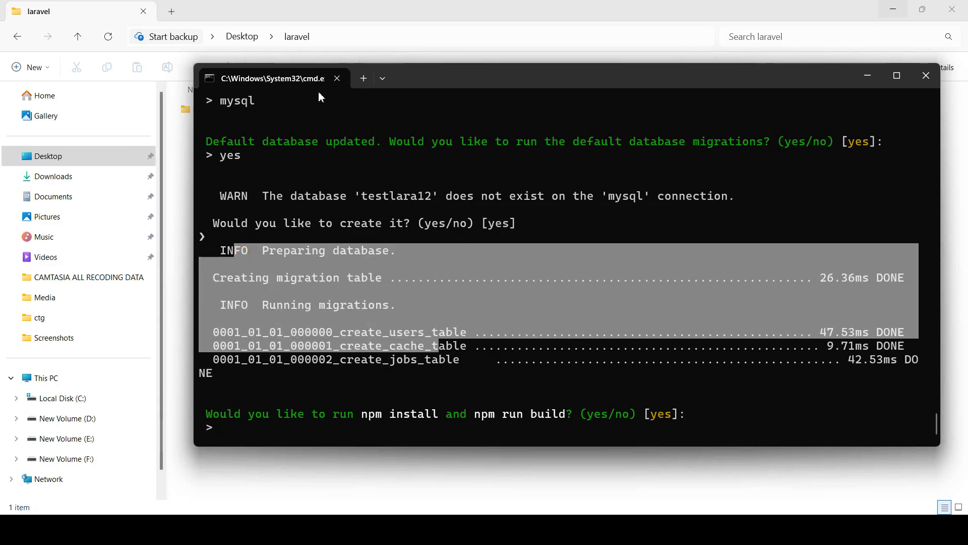
click(302, 7)
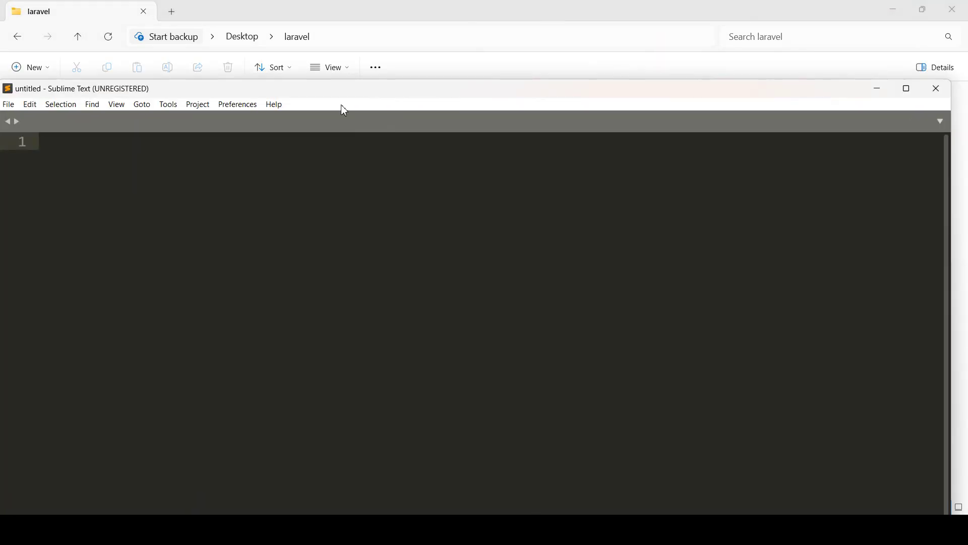
drag(319, 93, 546, 91)
Open the testlara12 project's .env and highlight DB_CONNECTION=mysql and DB_DATABASE=testlara12
drag(197, 110, 331, 190)
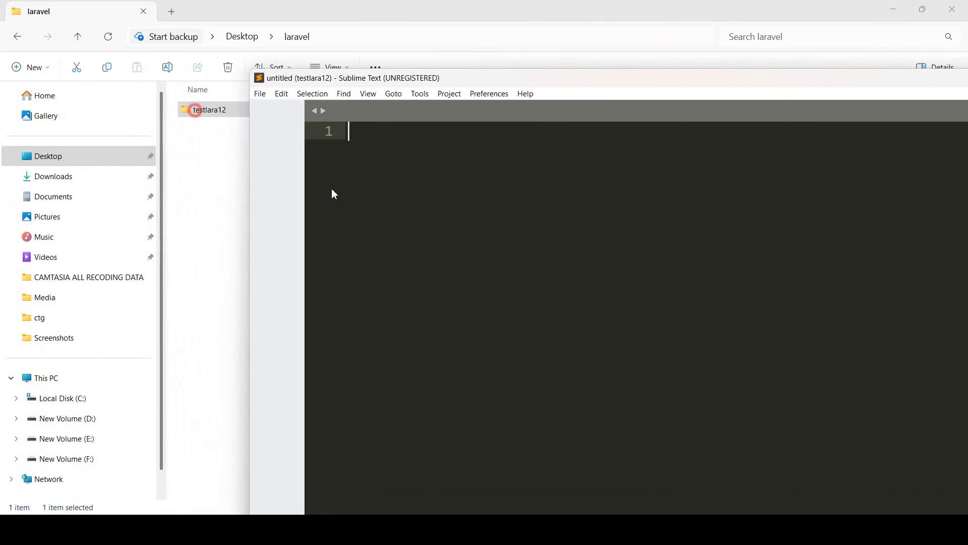
click(297, 276)
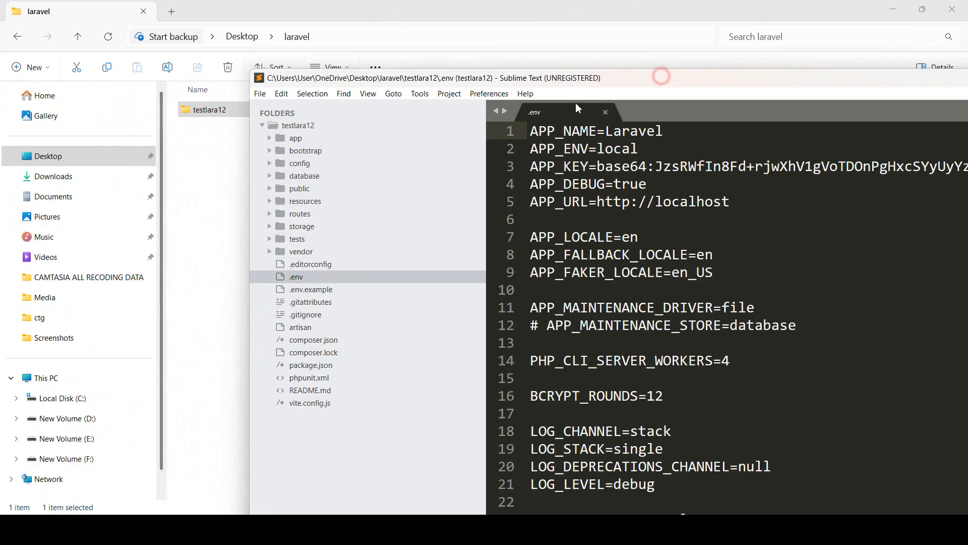
double_click(592, 71)
scroll(457, 174, down, 6)
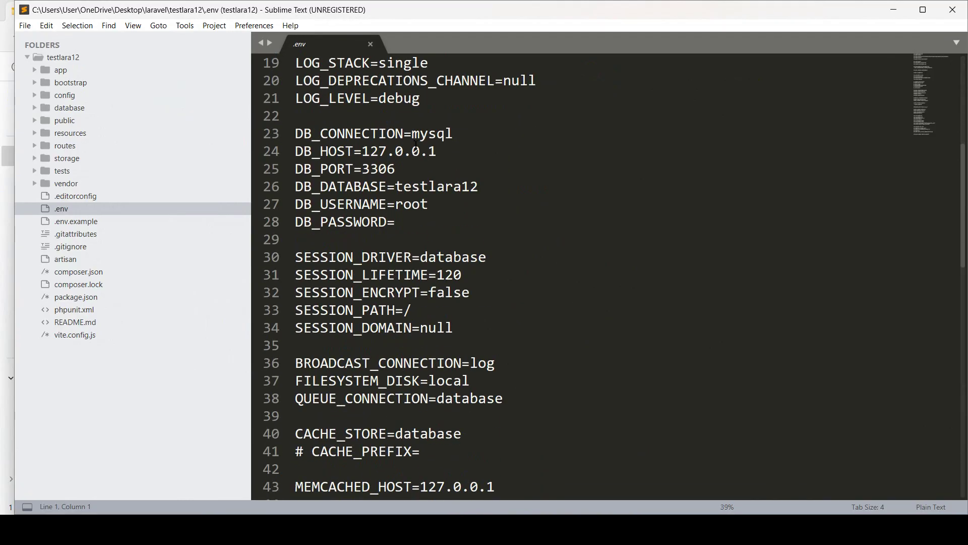
drag(405, 133, 467, 137)
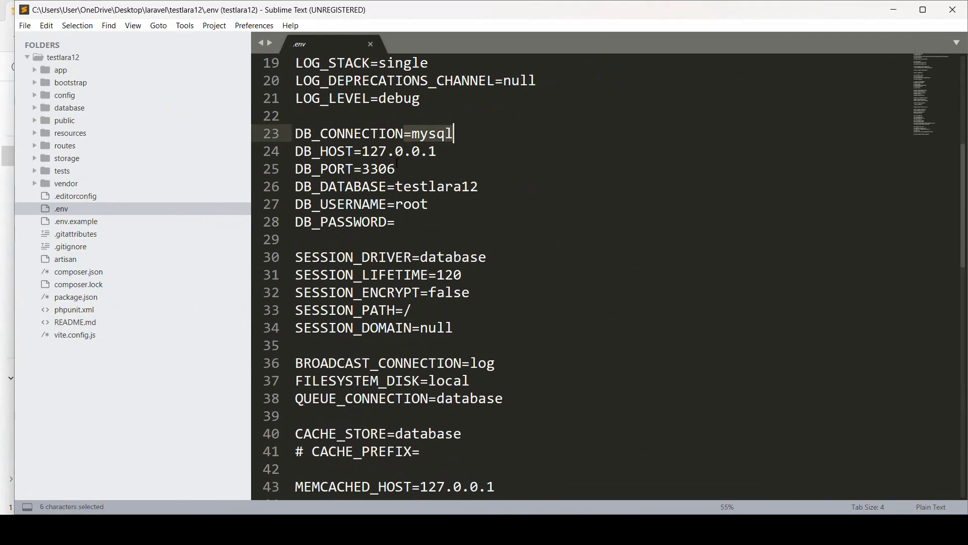
drag(397, 188, 475, 199)
click(433, 529)
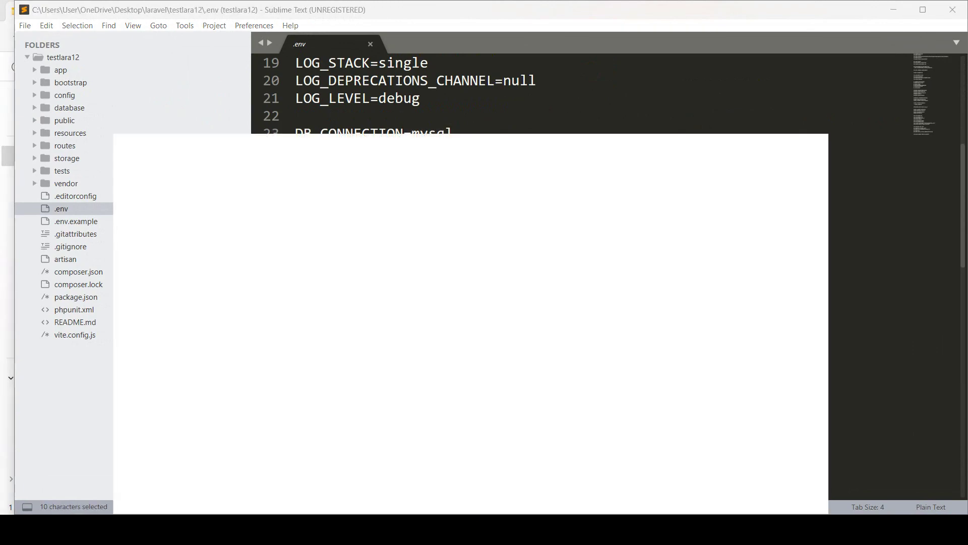
Open testlara12 in phpMyAdmin, then highlight the 'no' option in the terminal's migrations prompt
click(209, 83)
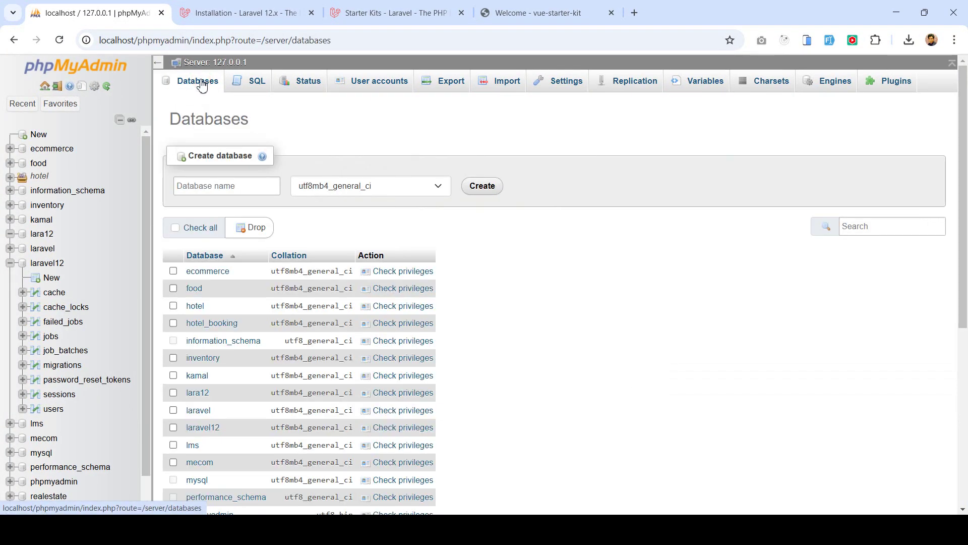
scroll(215, 139, down, 3)
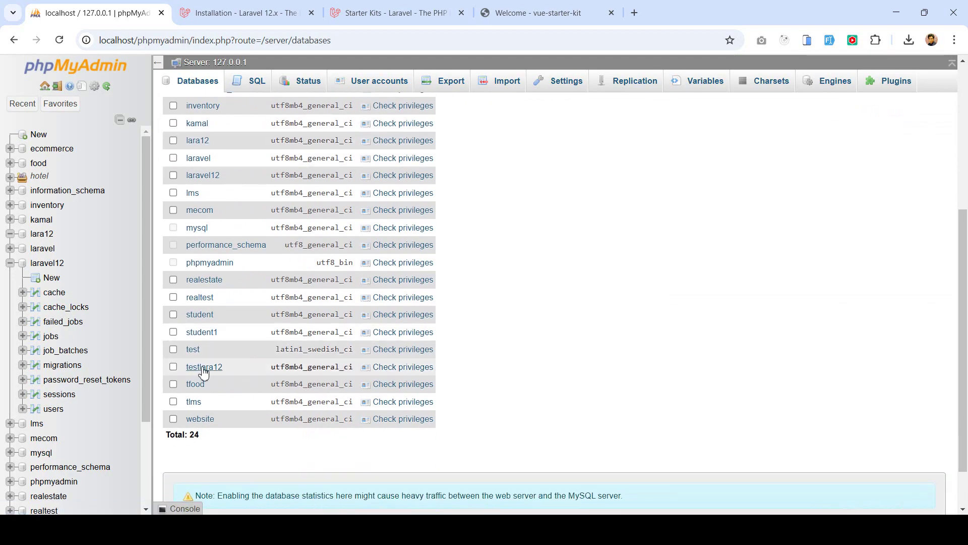
click(198, 373)
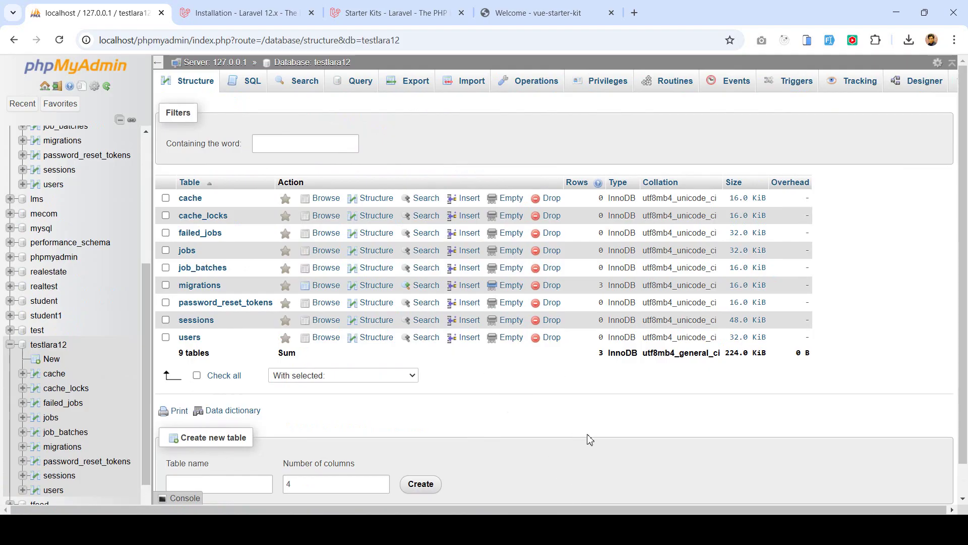
key(alt+Tab)
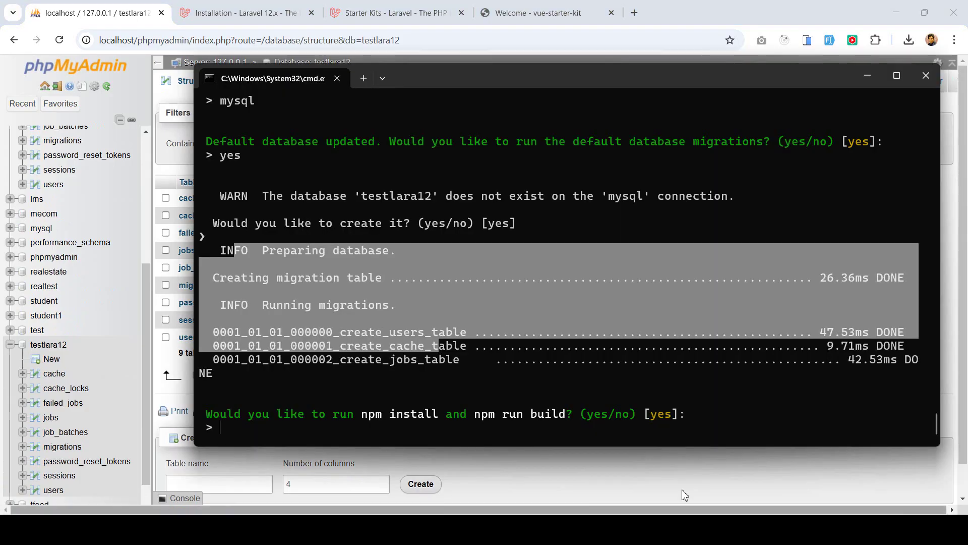
scroll(628, 262, up, 1)
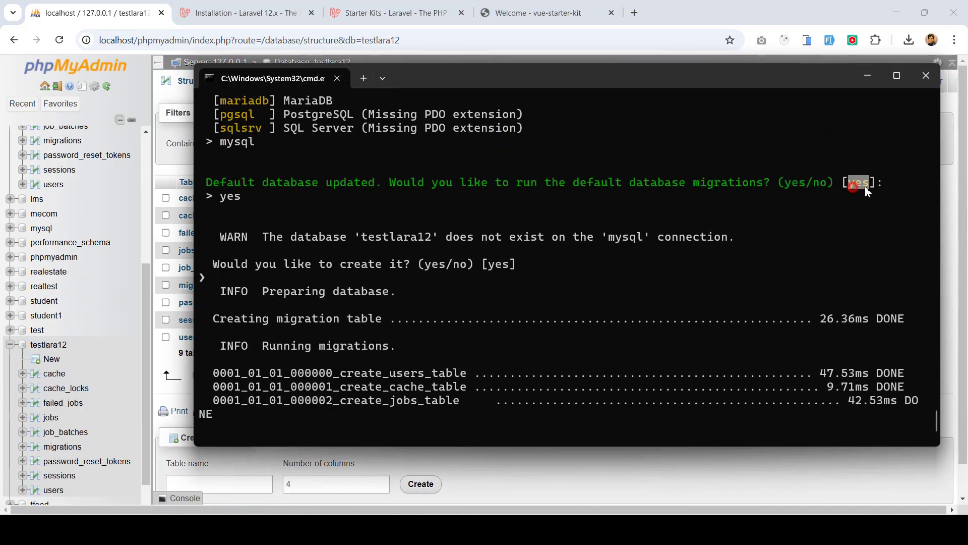
drag(806, 182, 828, 182)
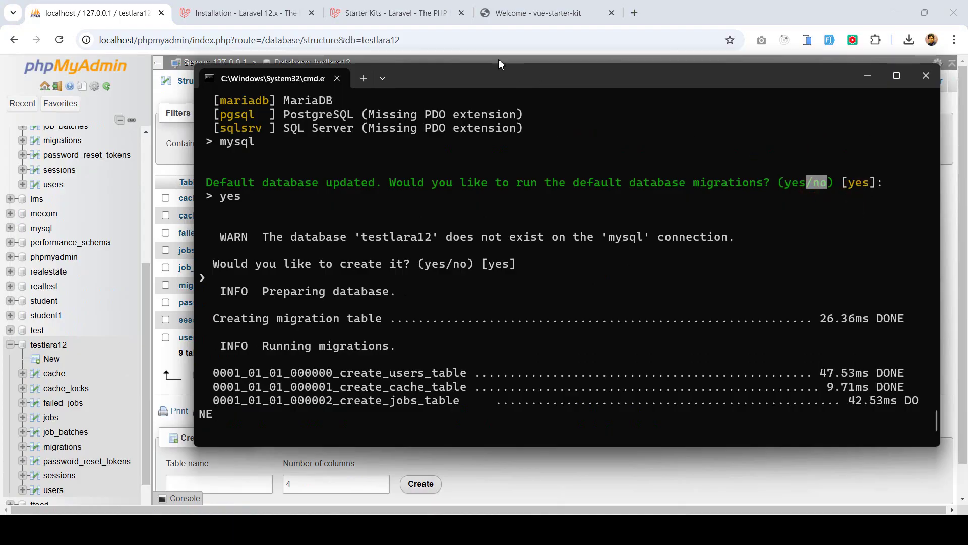
Reopen the testlara12 database to confirm its nine tables, including users, cache and jobs
click(246, 63)
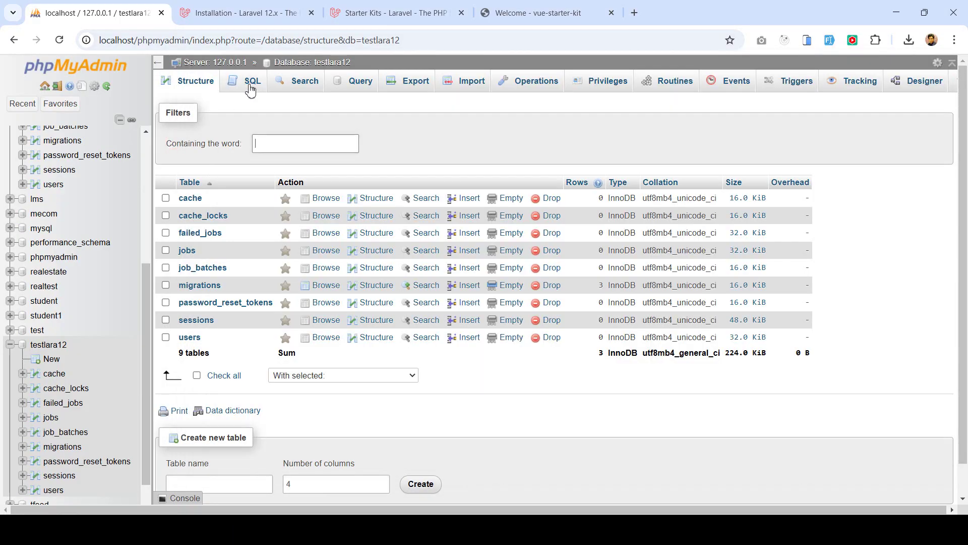
click(242, 62)
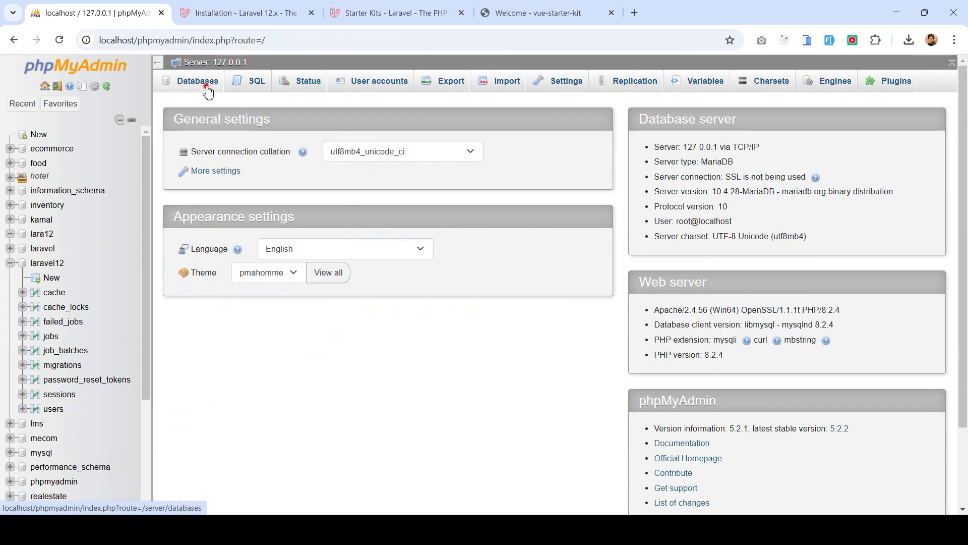
click(206, 84)
scroll(244, 244, down, 3)
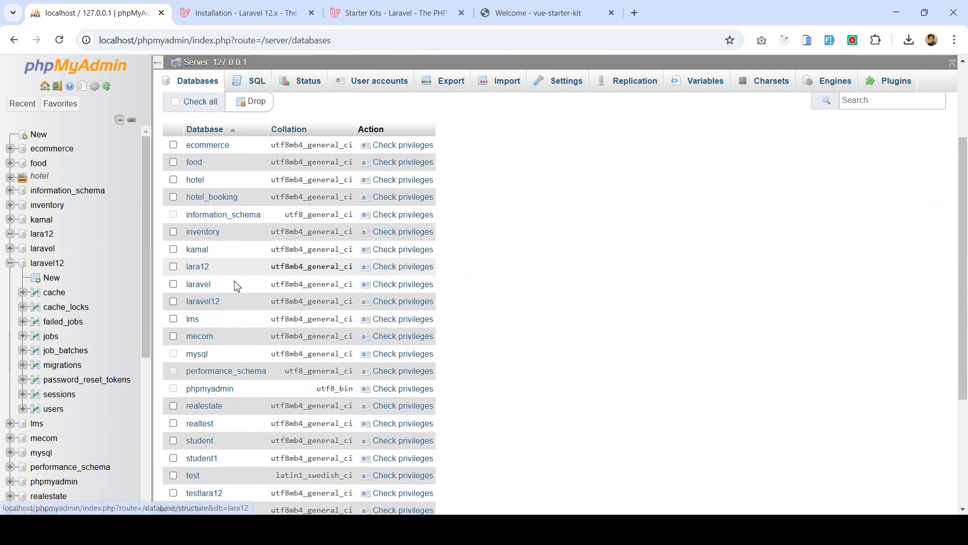
scroll(239, 285, down, 3)
click(202, 368)
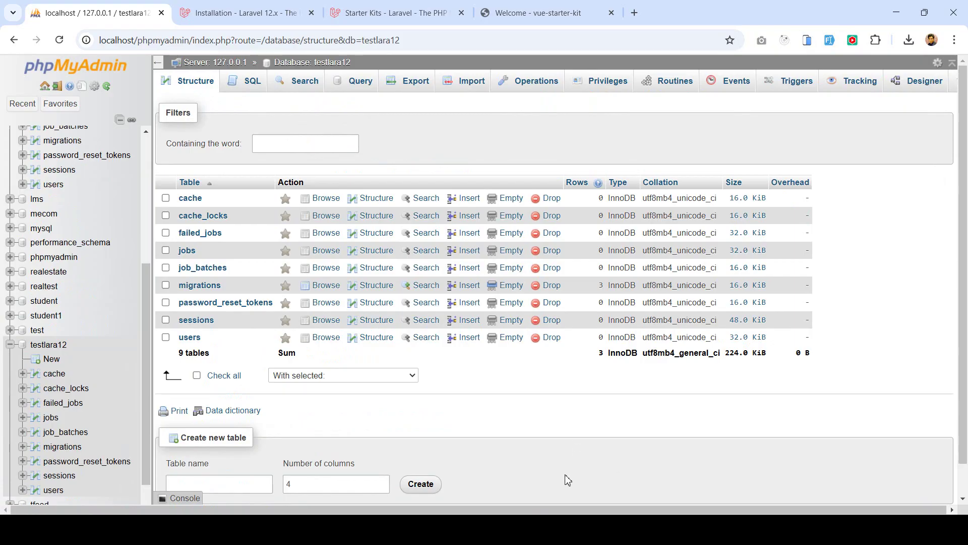
click(702, 527)
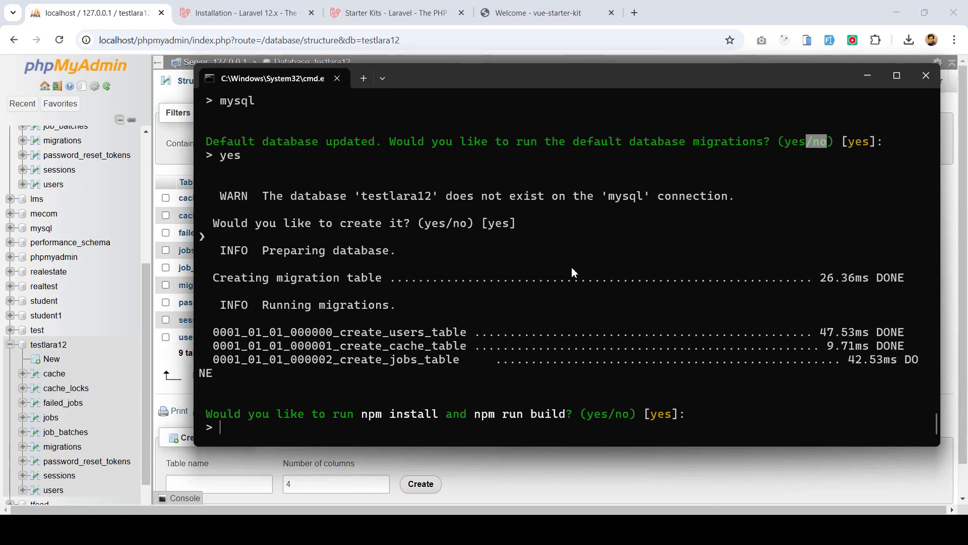
Accept npm install and npm run build, let the vite build finish, and close the terminal
click(217, 419)
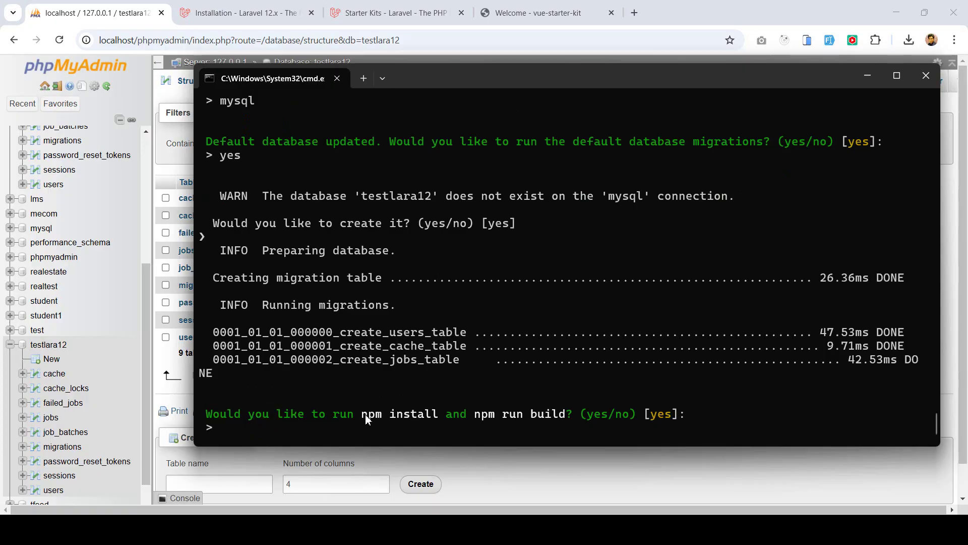
drag(365, 414, 552, 418)
click(641, 418)
key(Return)
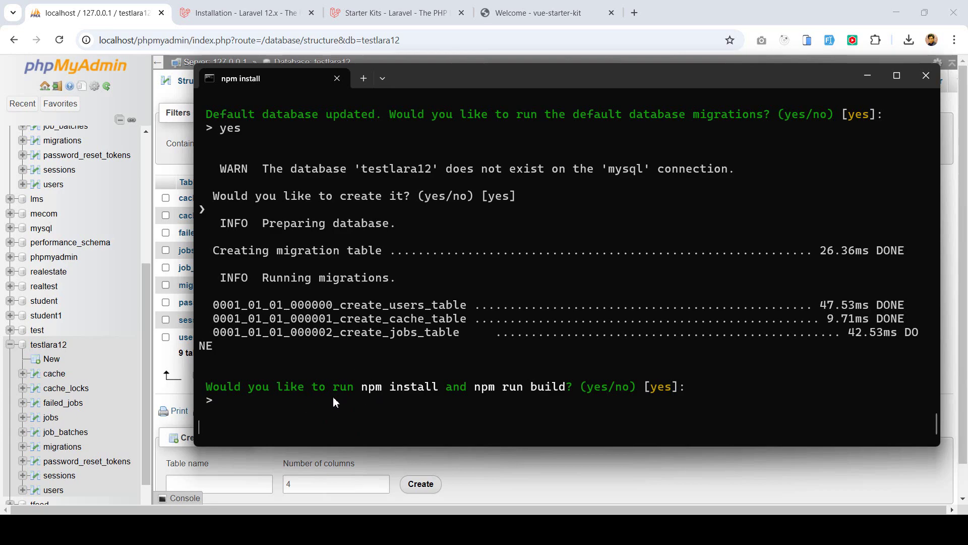
key(Return)
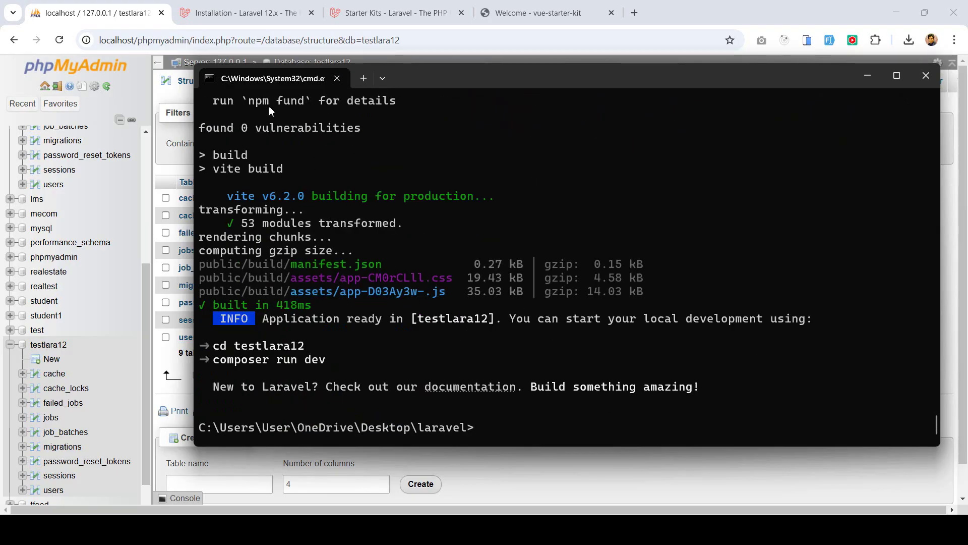
click(487, 430)
click(917, 82)
Open a Command Prompt in the testlara12 project folder via cmd in Explorer's address bar
mouse_move(499, 509)
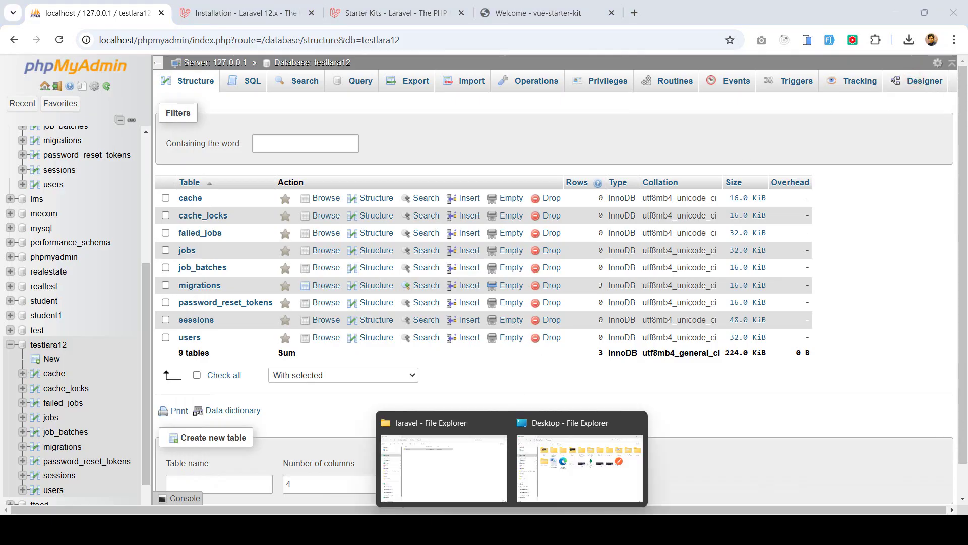
click(476, 452)
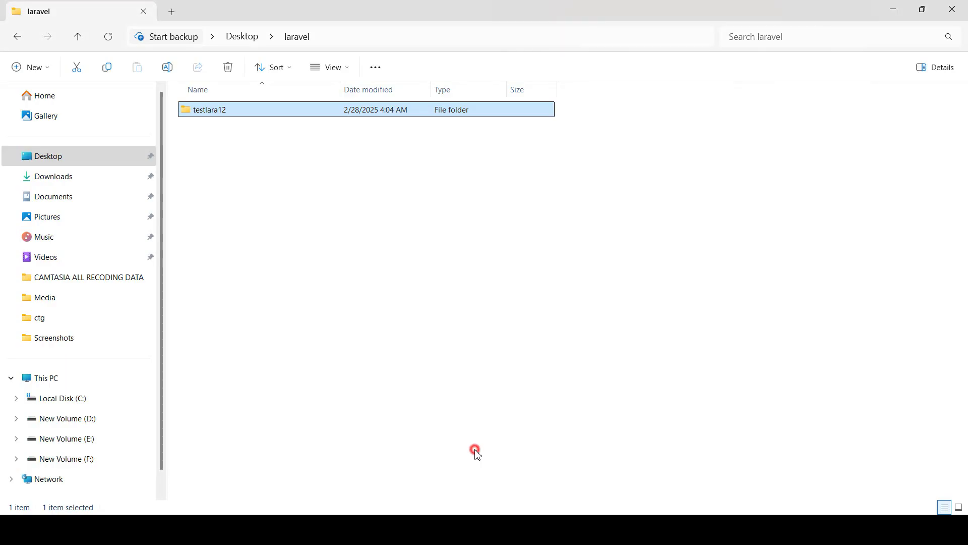
double_click(237, 114)
click(435, 36)
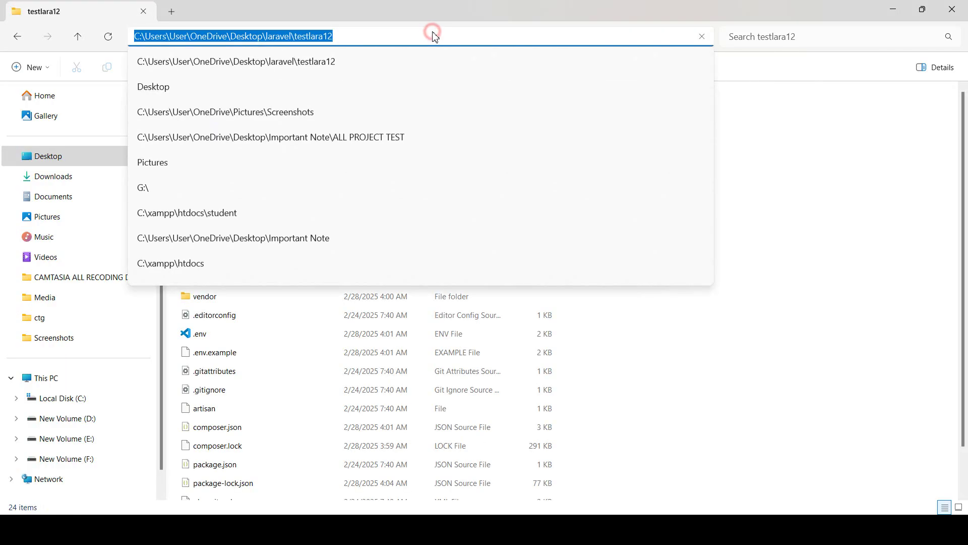
text(cmd)
key(Return)
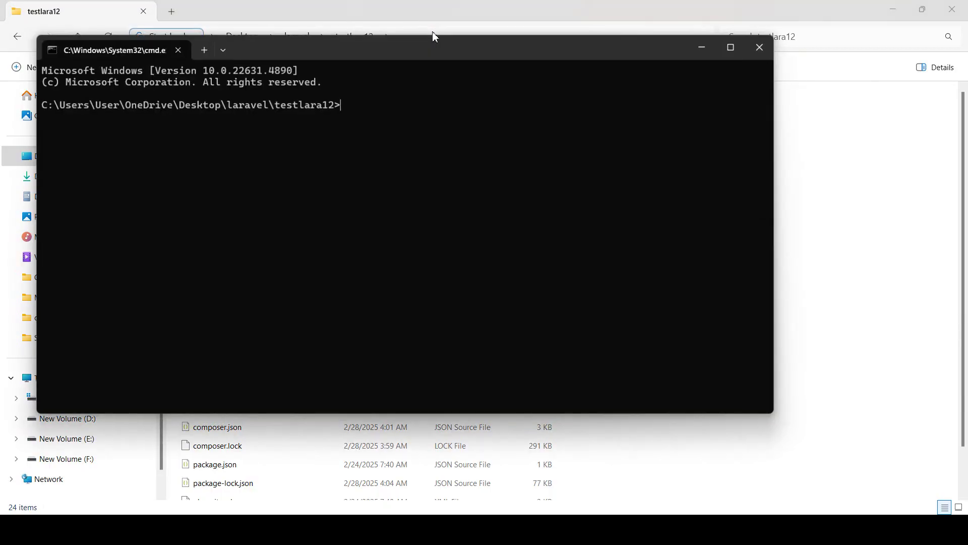
text(php ar)
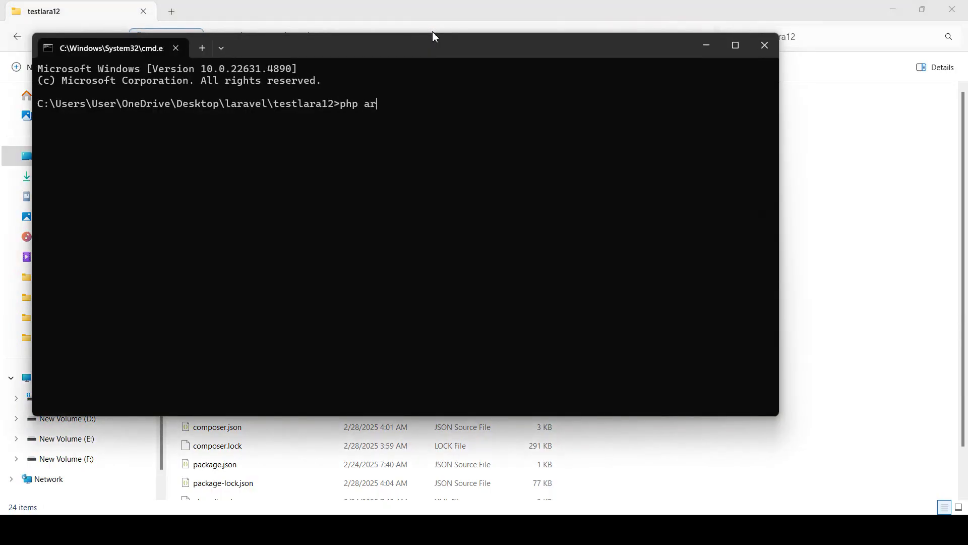
text(tisan serve)
key(Return)
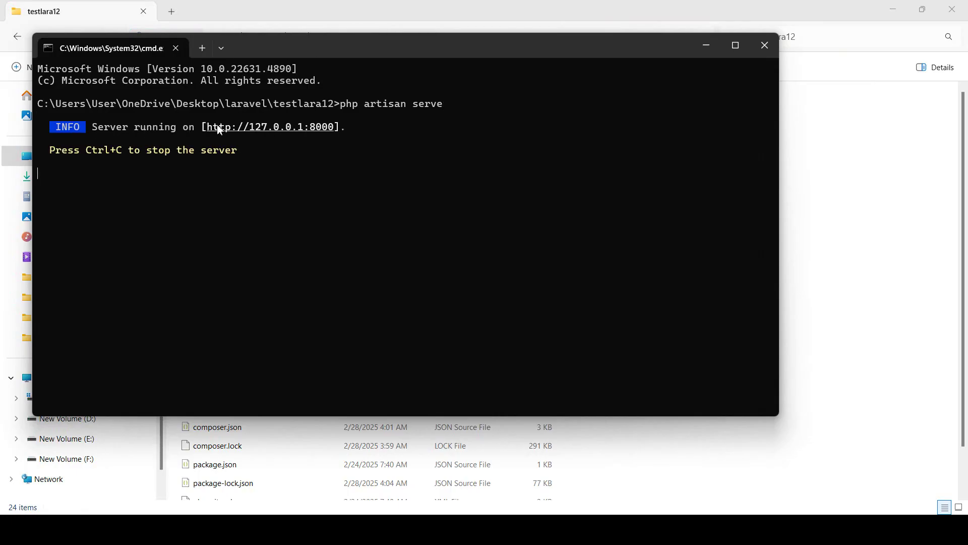
drag(209, 126, 301, 129)
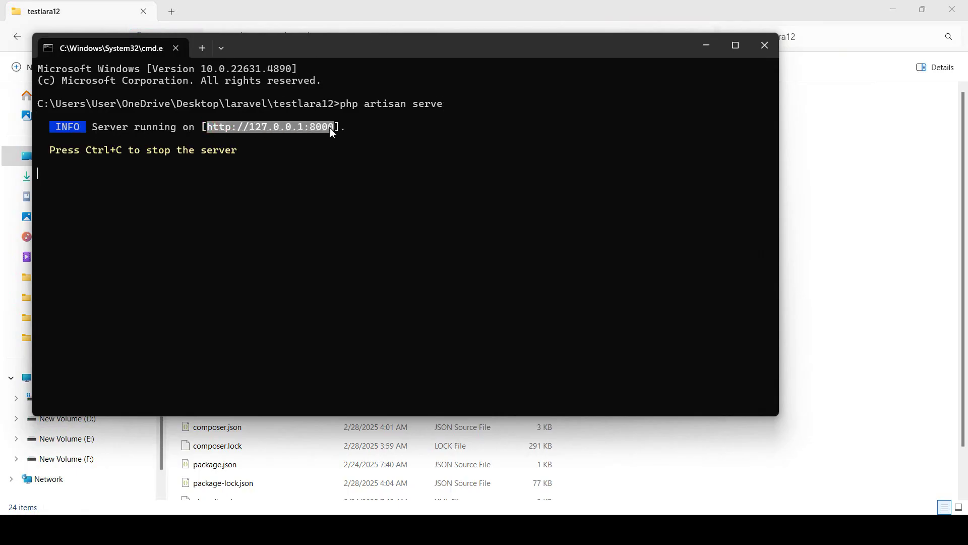
key(ctrl+c)
key(alt+Tab)
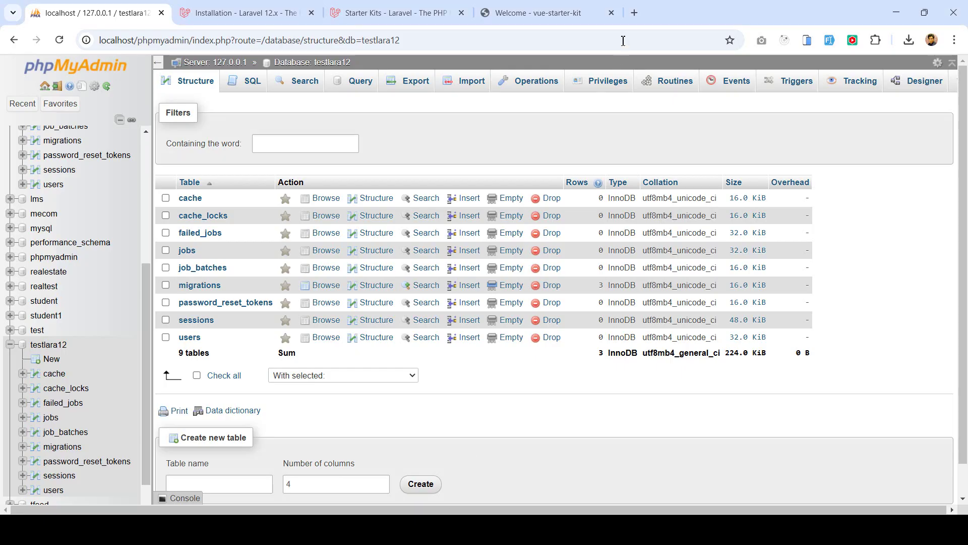
Load the copied 127.0.0.1:8000 address in a new Chrome tab to show the Laravel welcome page
click(634, 13)
key(ctrl+v)
key(Return)
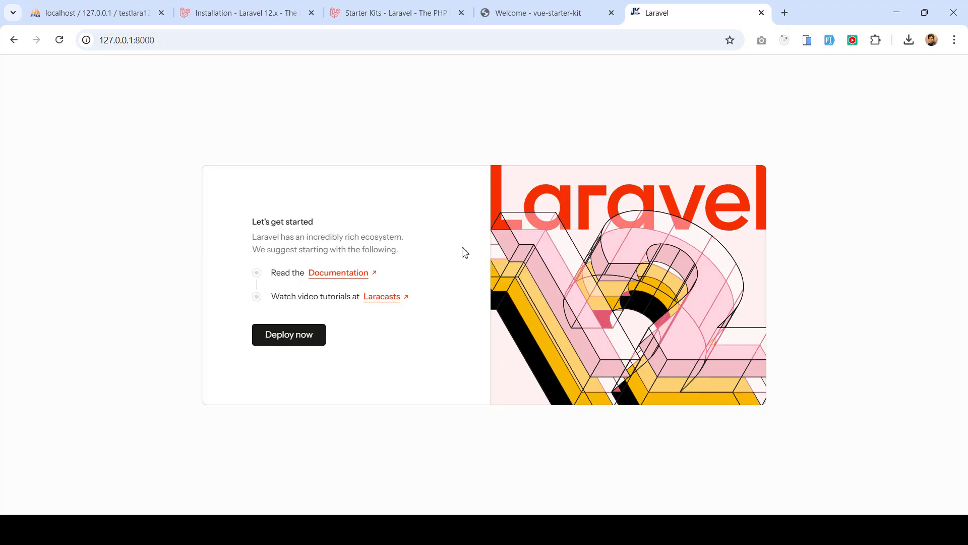
key(alt+Tab)
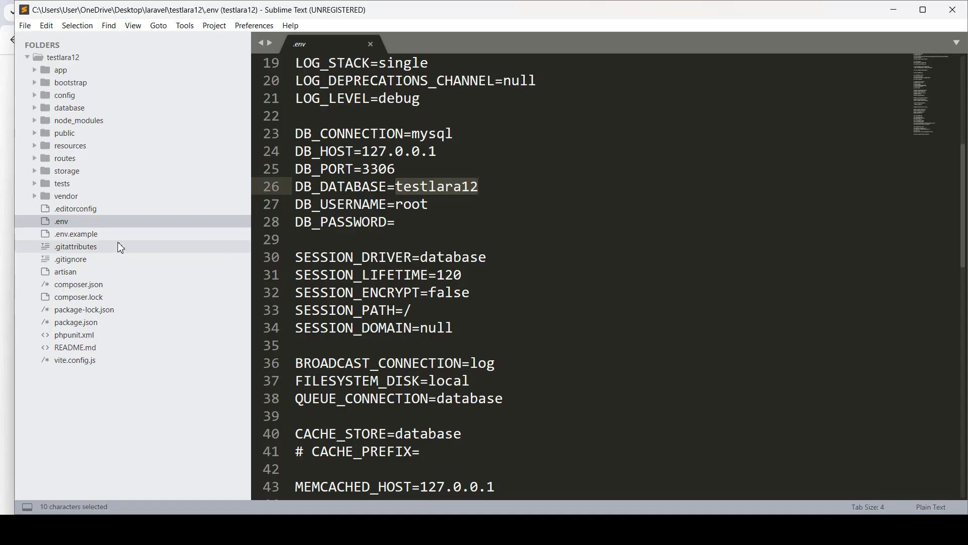
Highlight the laravel/framework ^12.0 requirement on line 13 of composer.json
click(91, 296)
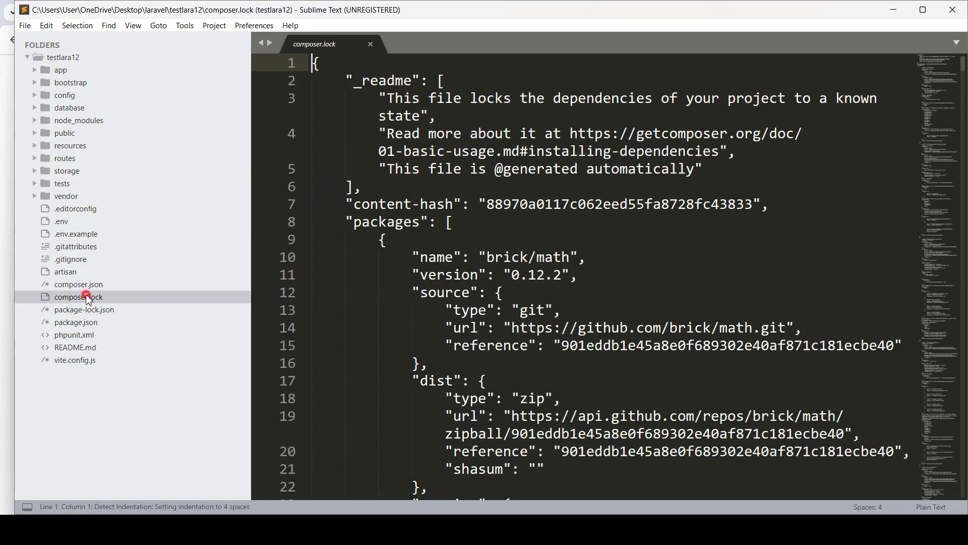
click(87, 284)
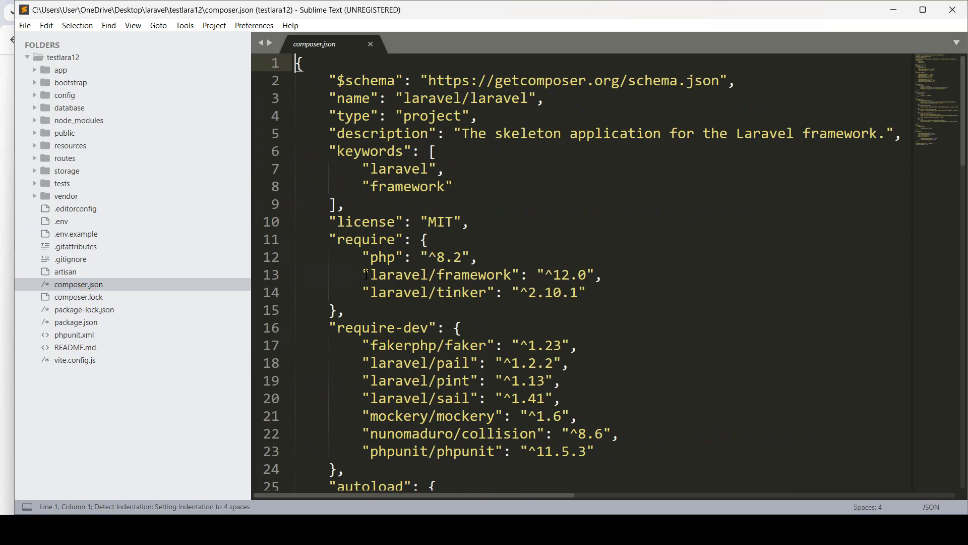
drag(365, 275, 593, 279)
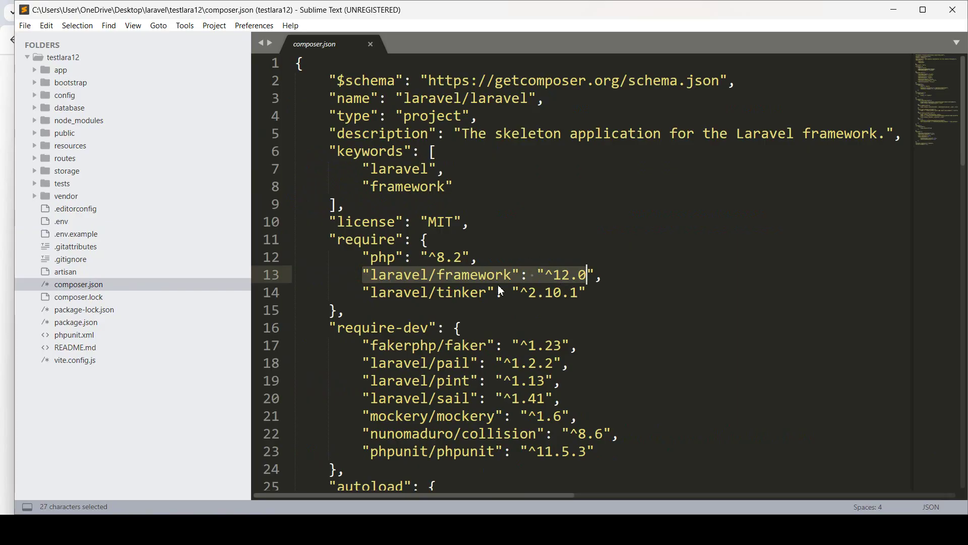
key(alt+Tab)
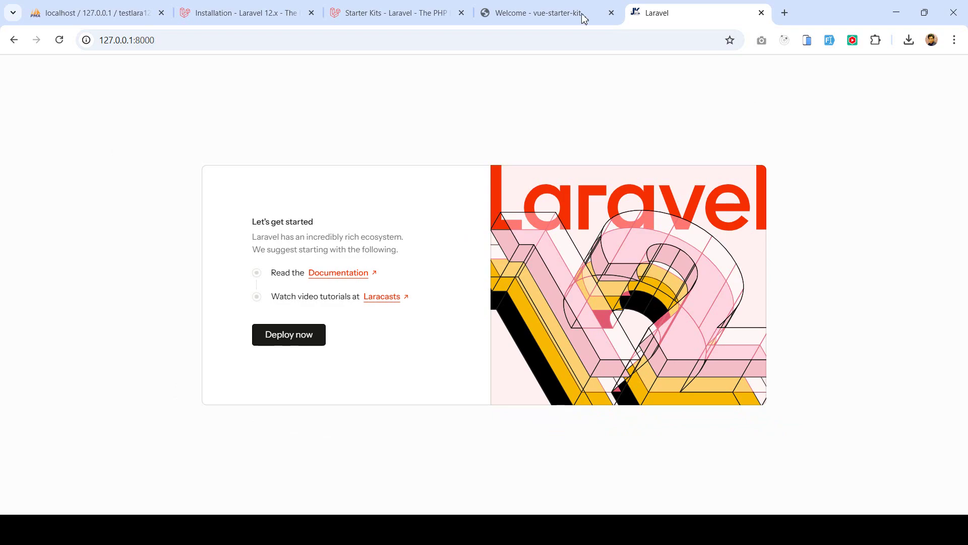
Browse the Vue starter kit demo's login page, then go back to its welcome page
click(343, 13)
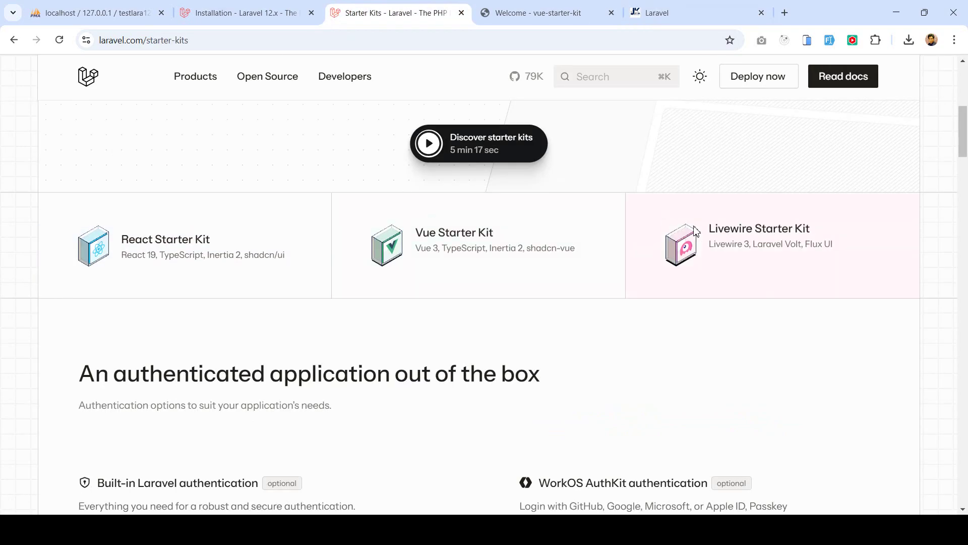
mouse_move(719, 235)
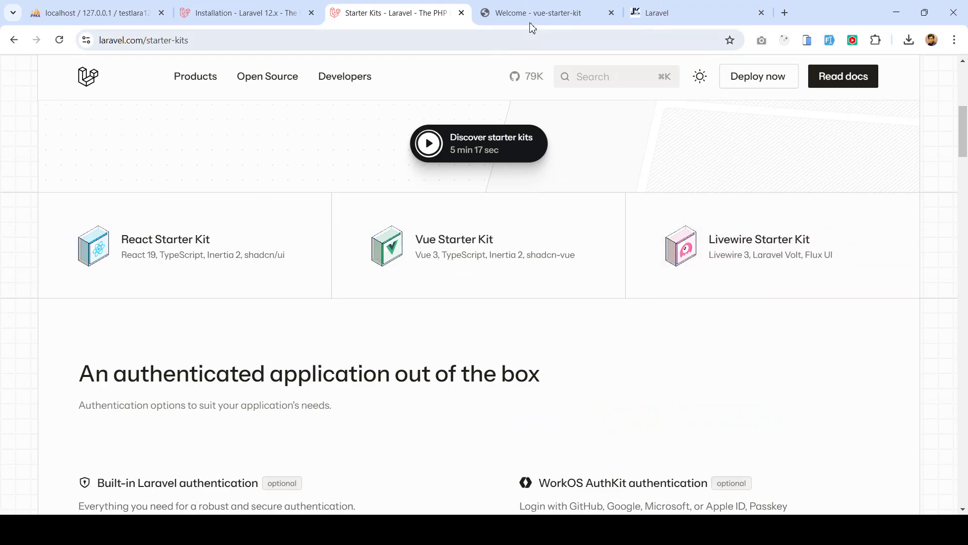
click(530, 13)
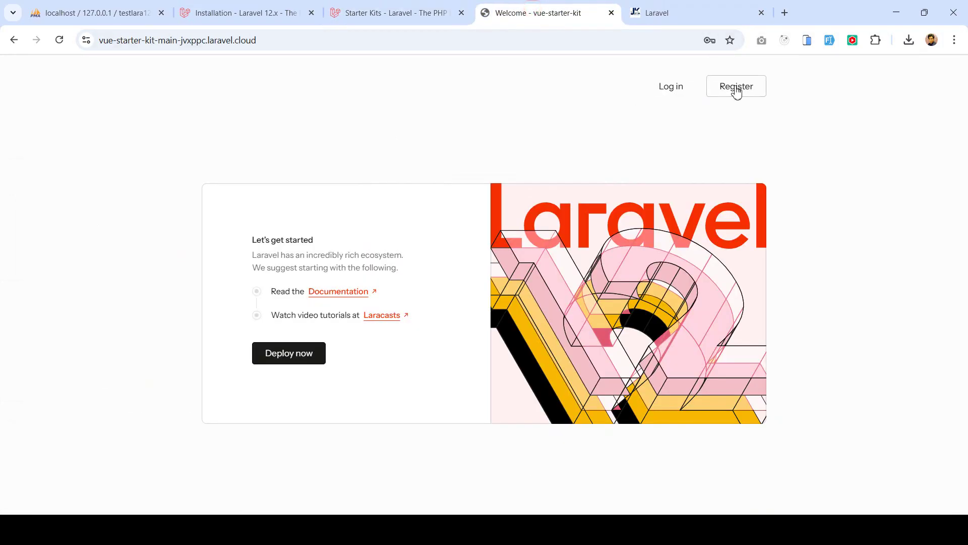
click(671, 86)
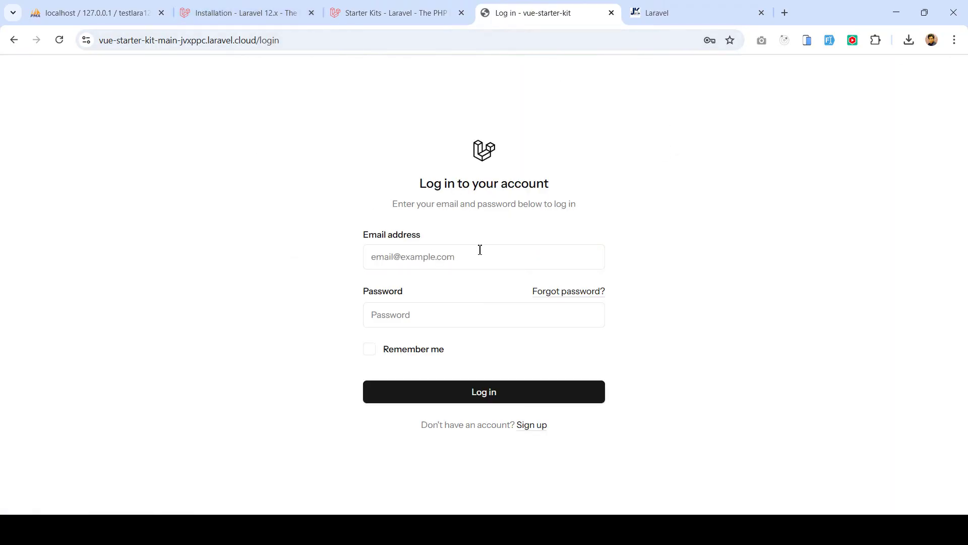
right_click(21, 42)
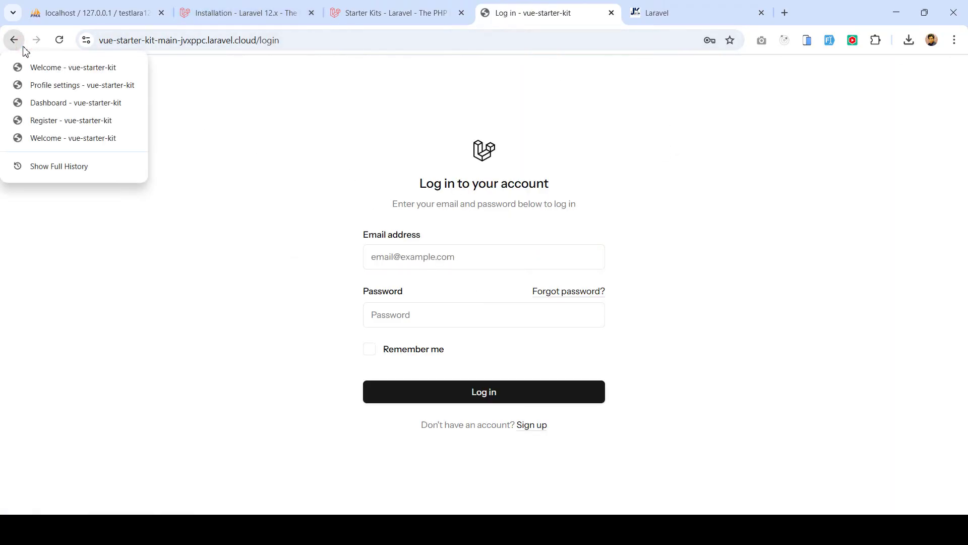
click(16, 41)
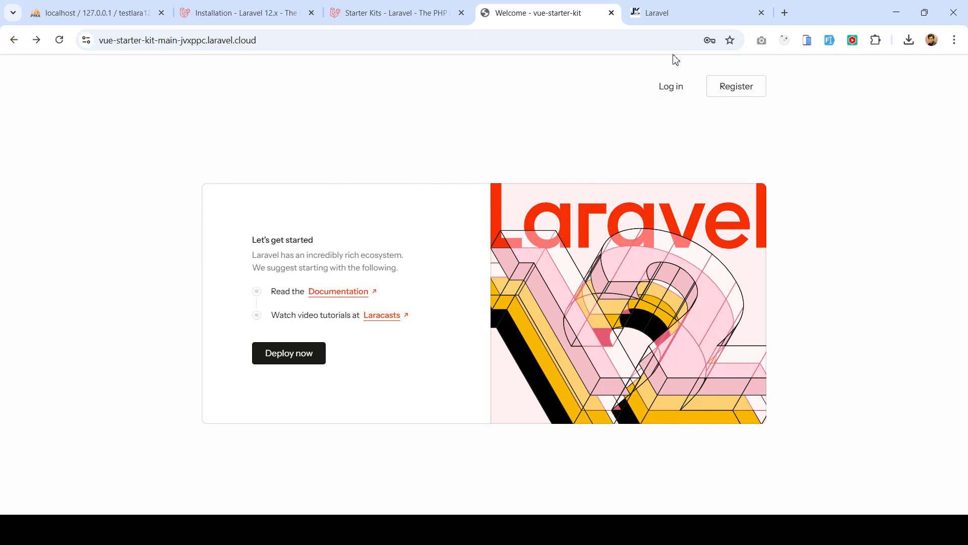
Revisit the local Laravel app and Starter Kits pages, ending on the installation docs
click(655, 16)
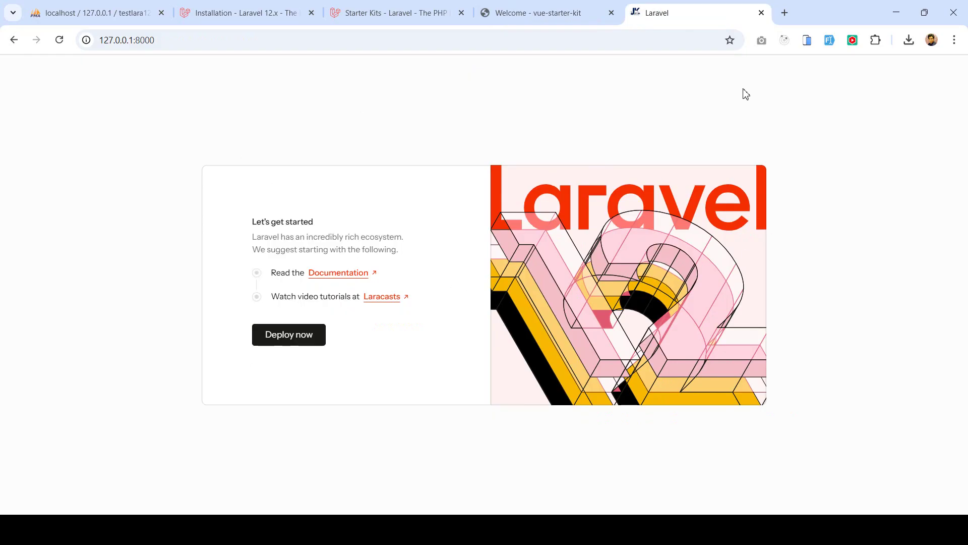
click(408, 14)
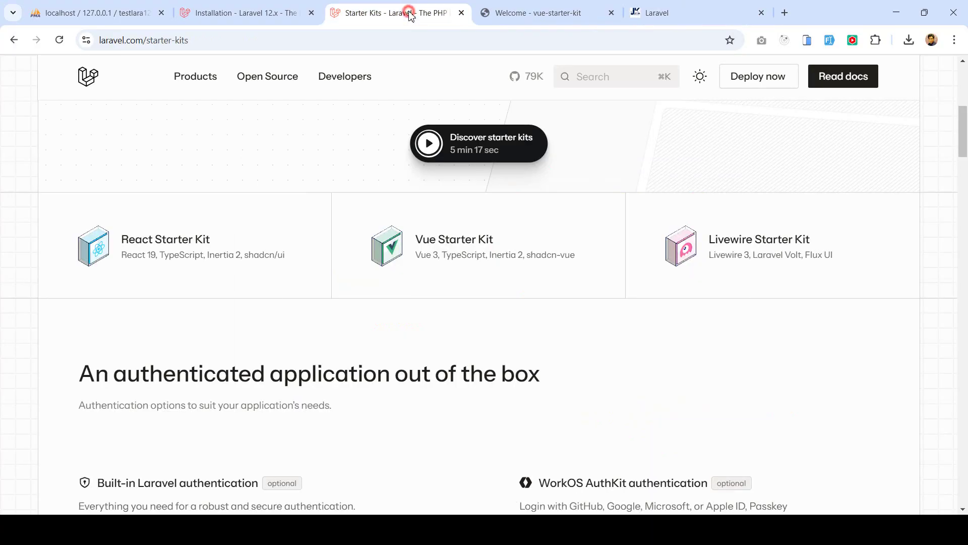
click(277, 7)
Switch the Laravel documentation to version 11.x
scroll(828, 101, up, 10)
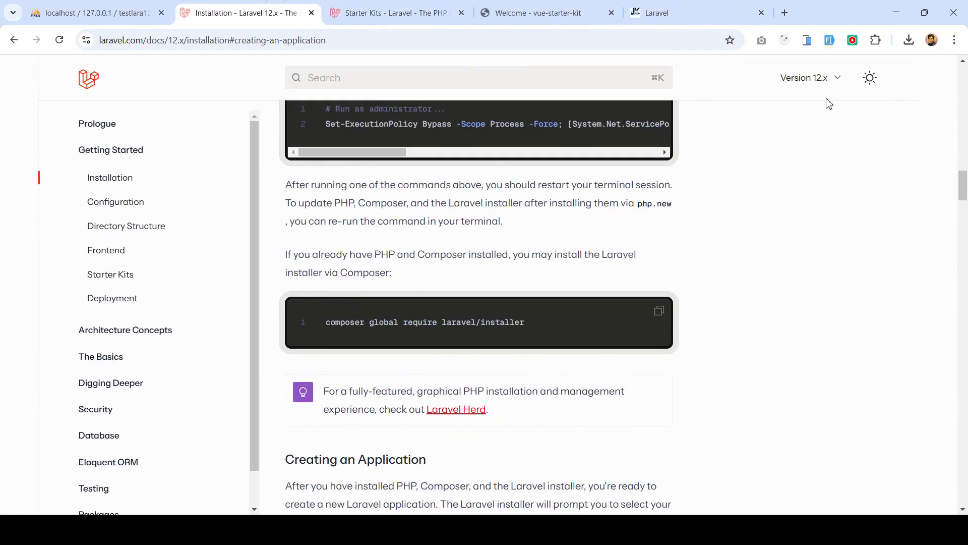
click(814, 78)
click(807, 135)
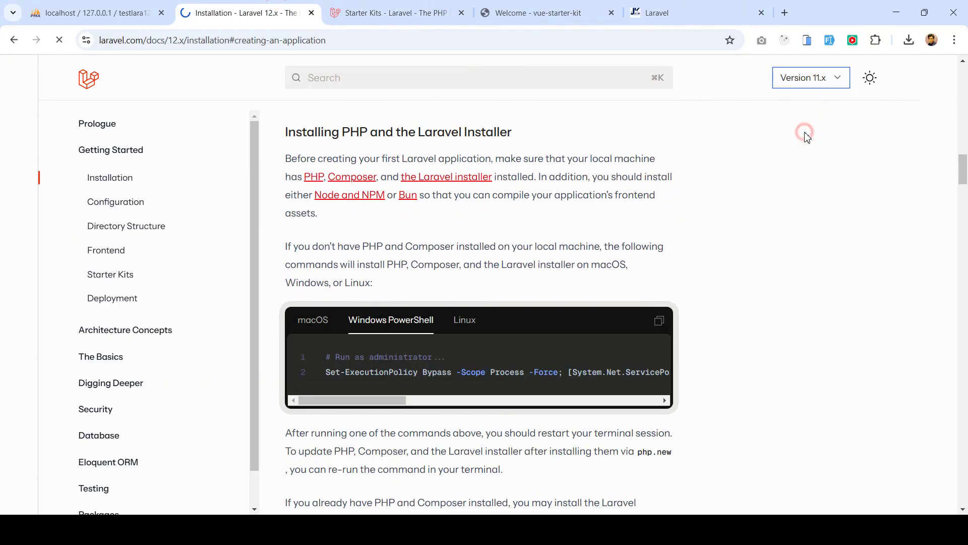
Go to Packages > Breeze and find the composer require laravel/breeze --dev install command
scroll(157, 237, down, 2)
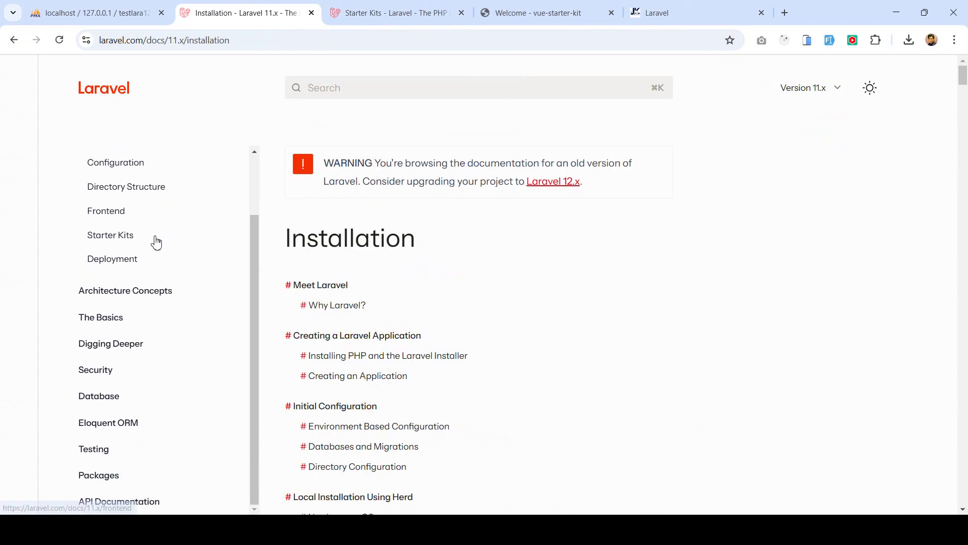
click(108, 475)
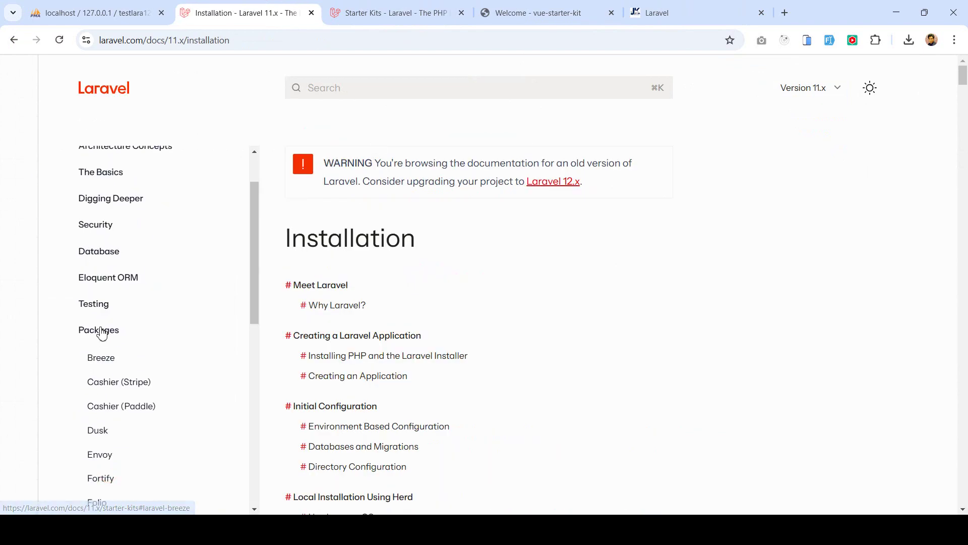
scroll(116, 318, down, 1)
click(104, 298)
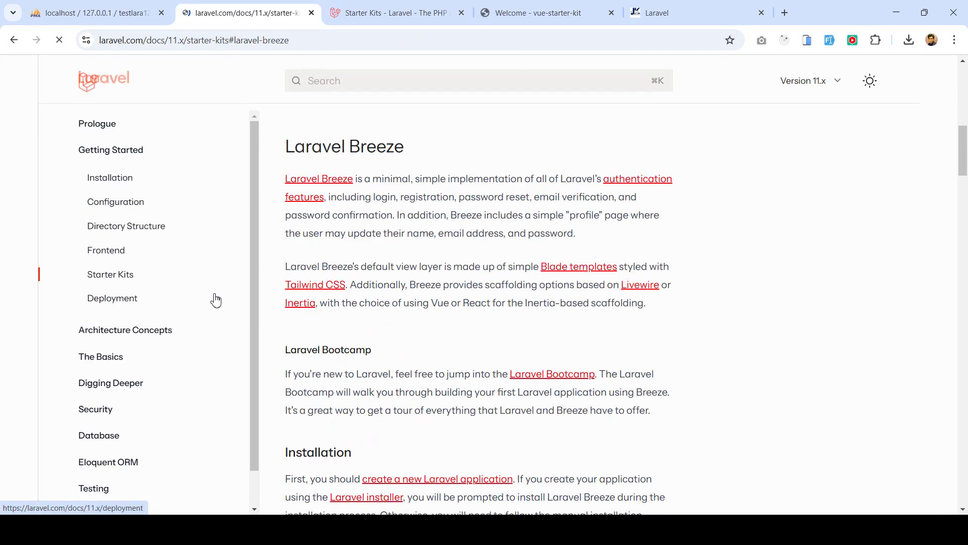
scroll(527, 300, down, 4)
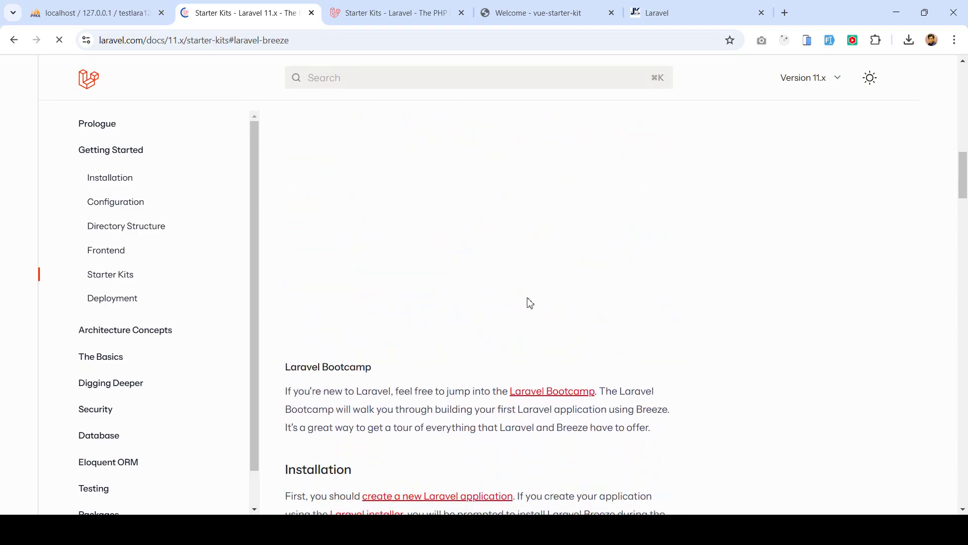
scroll(530, 300, down, 5)
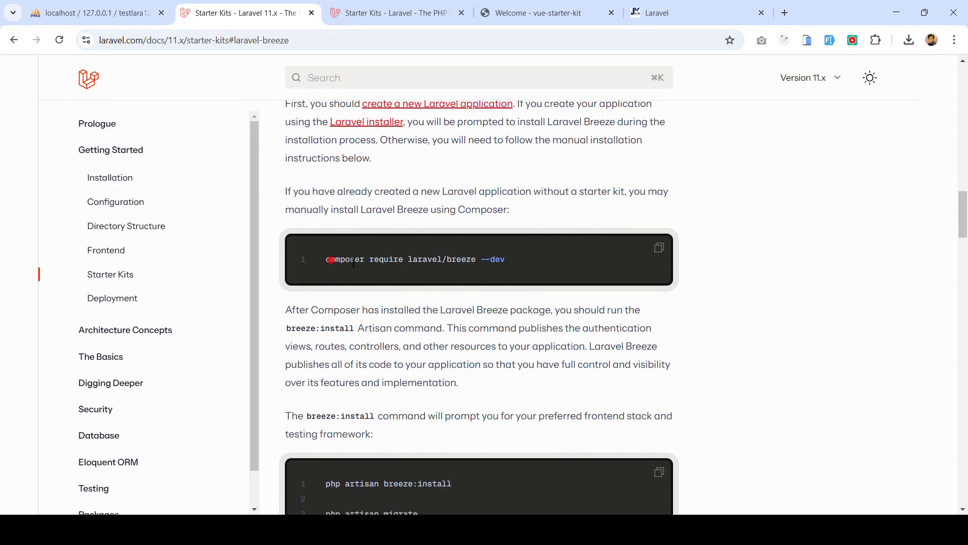
drag(331, 259, 518, 261)
click(518, 261)
scroll(343, 266, down, 4)
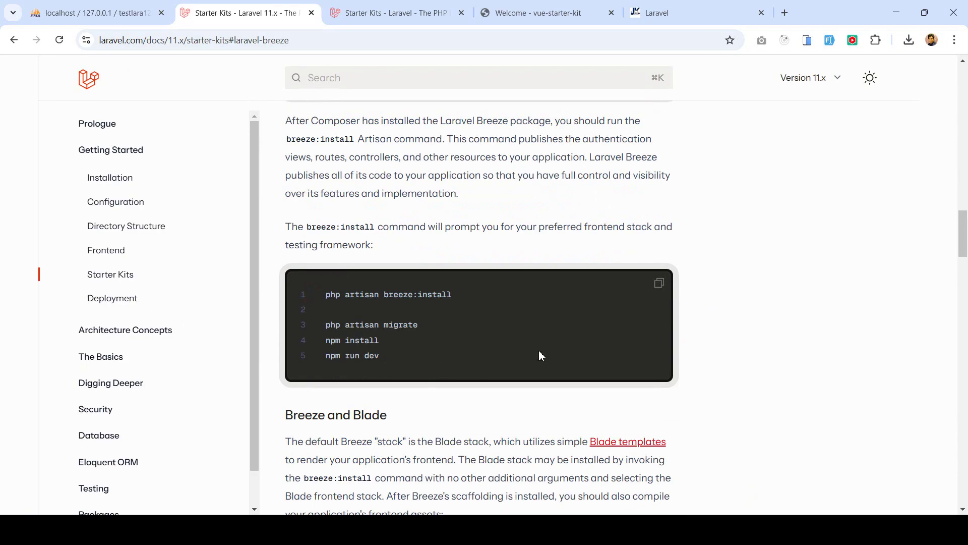
scroll(486, 301, up, 3)
Select the composer require laravel/breeze --dev line in Notepad, then return to the testlara12 folder
key(alt+Tab)
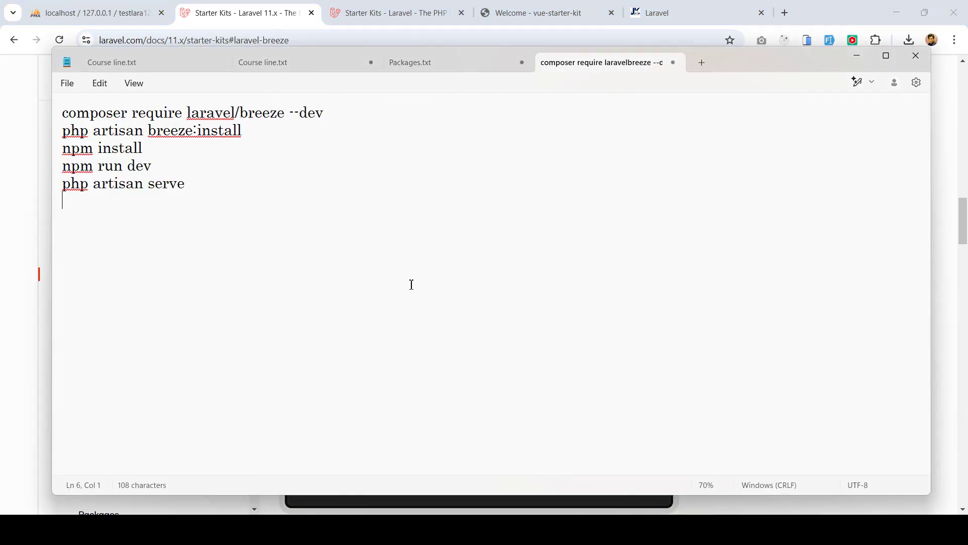
drag(331, 119, 63, 119)
key(ctrl+c)
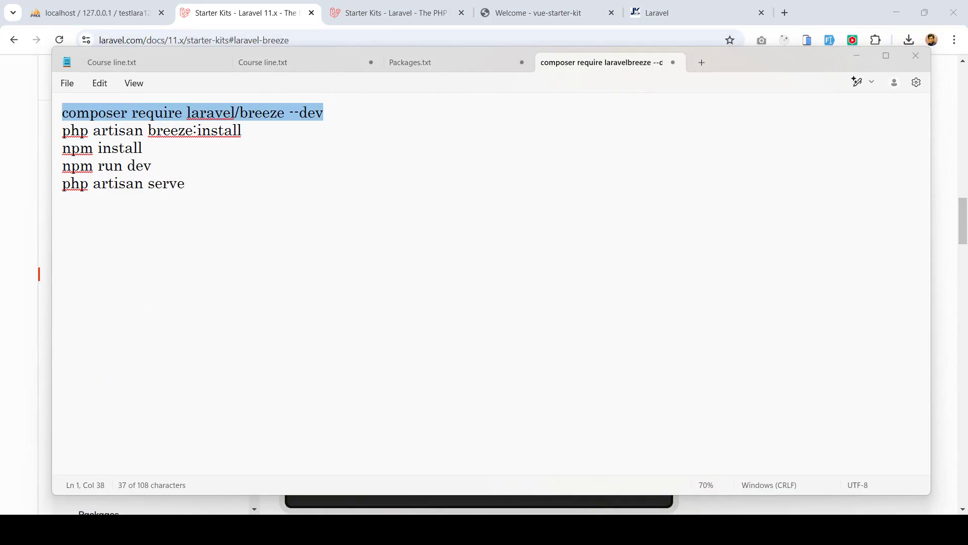
mouse_move(525, 496)
click(428, 455)
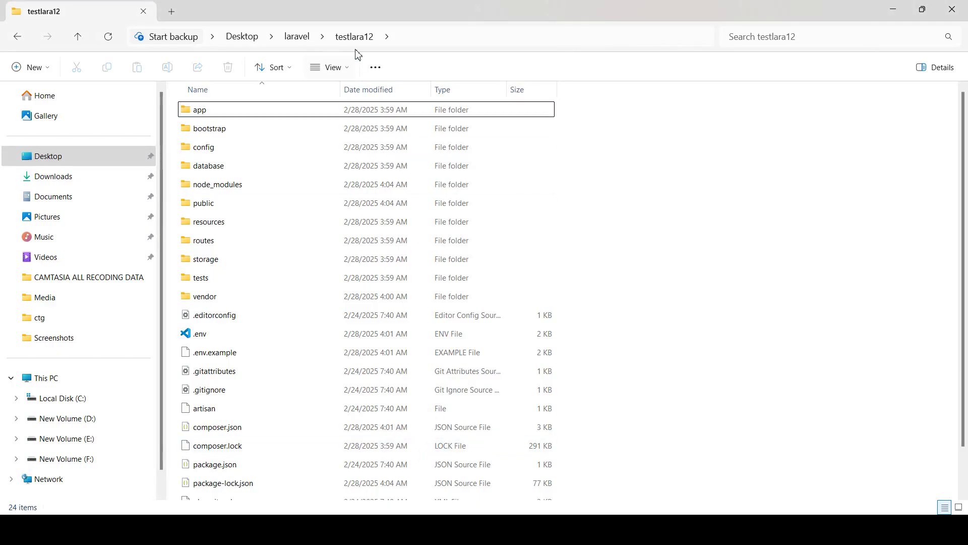
Open a new Command Prompt in testlara12 and minimize the window running the dev server
click(470, 37)
text(cmd)
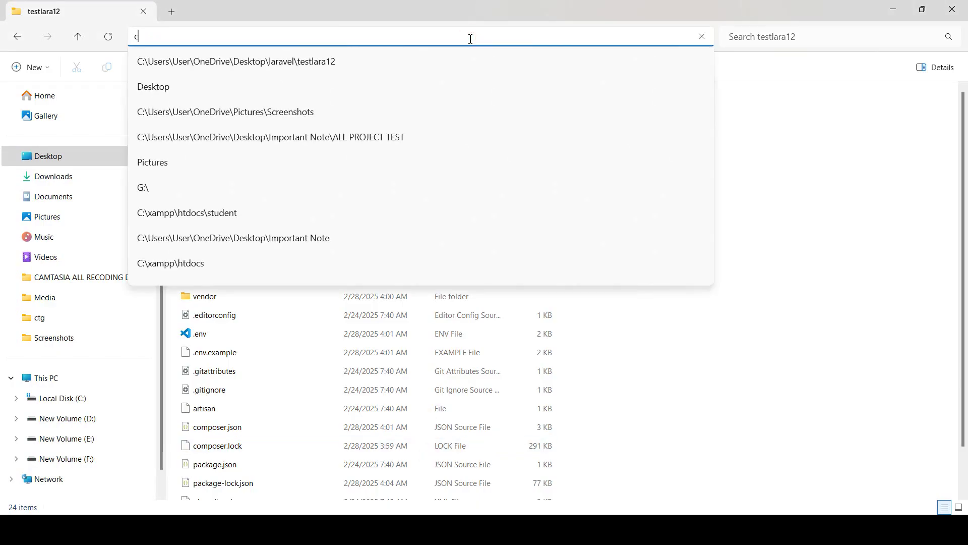
key(Return)
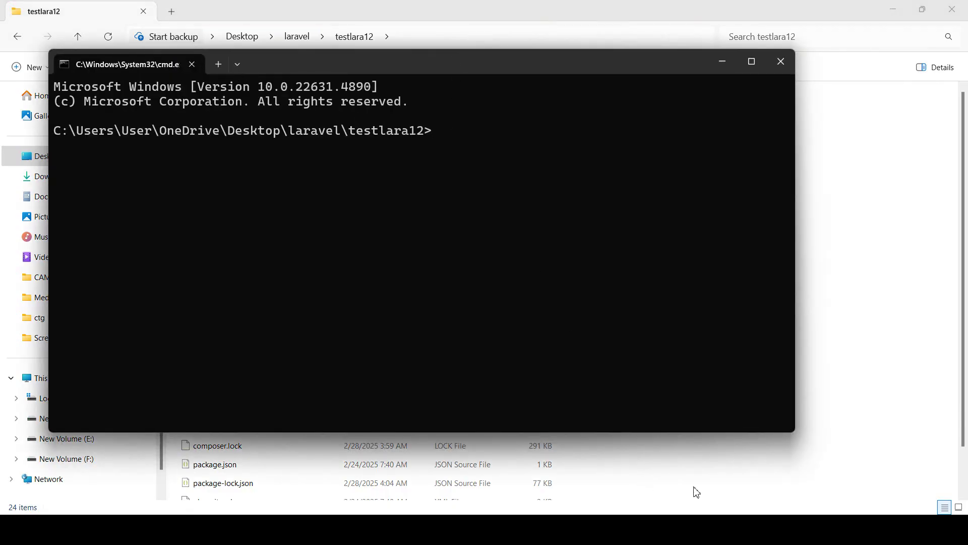
mouse_move(691, 530)
click(643, 442)
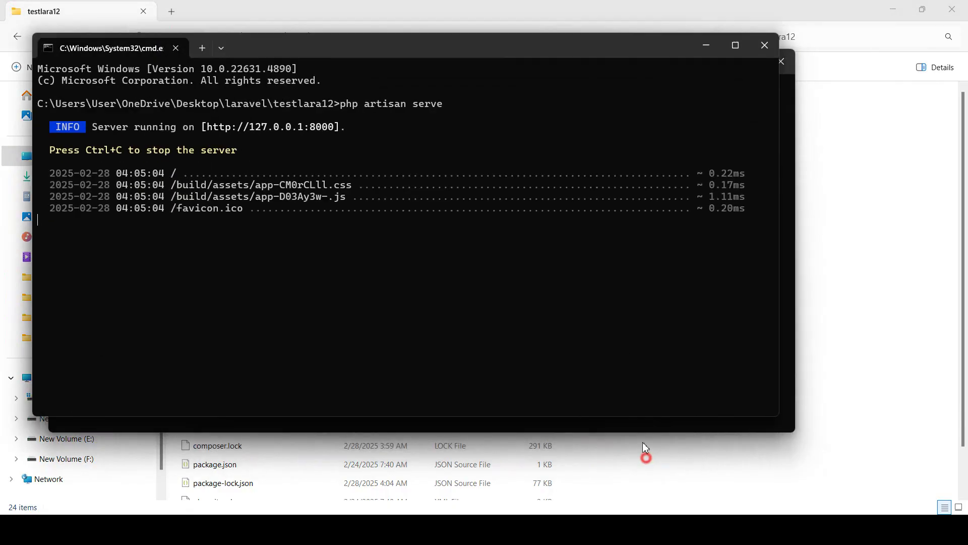
click(708, 50)
Run composer require laravel/breeze --dev, installing laravel/breeze v2.3.5
key(ctrl+v)
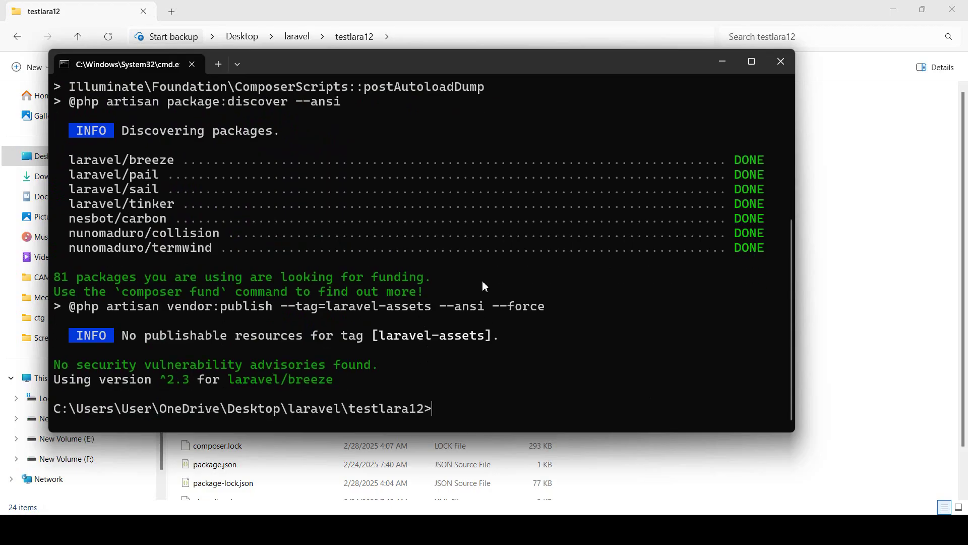
scroll(483, 281, up, 6)
scroll(483, 282, down, 6)
key(alt+Tab)
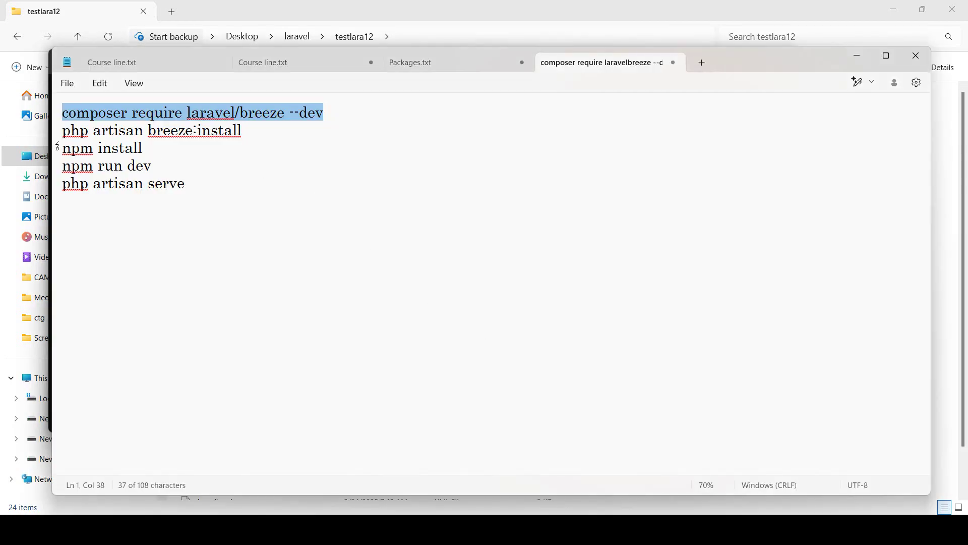
Select the php artisan breeze:install line in Notepad, then browse app/Http in the testlara12 project in Sublime Text
mouse_move(68, 132)
mouse_down()
mouse_move(264, 136)
mouse_move(58, 141)
mouse_up()
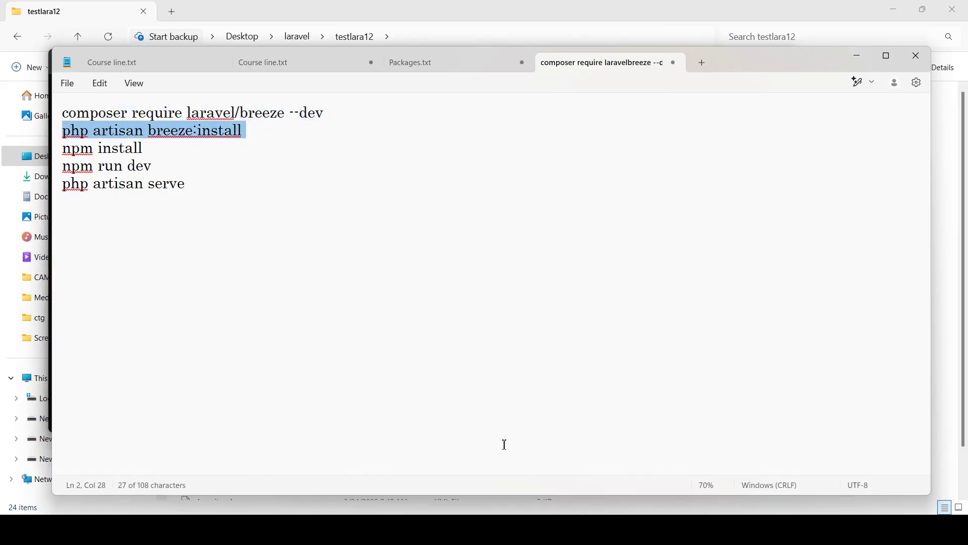
key(alt+Tab)
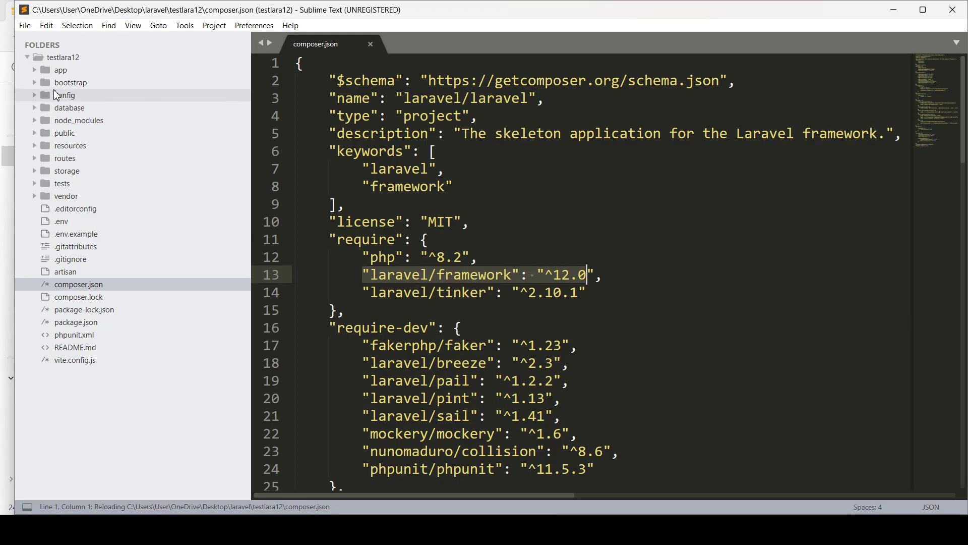
click(60, 73)
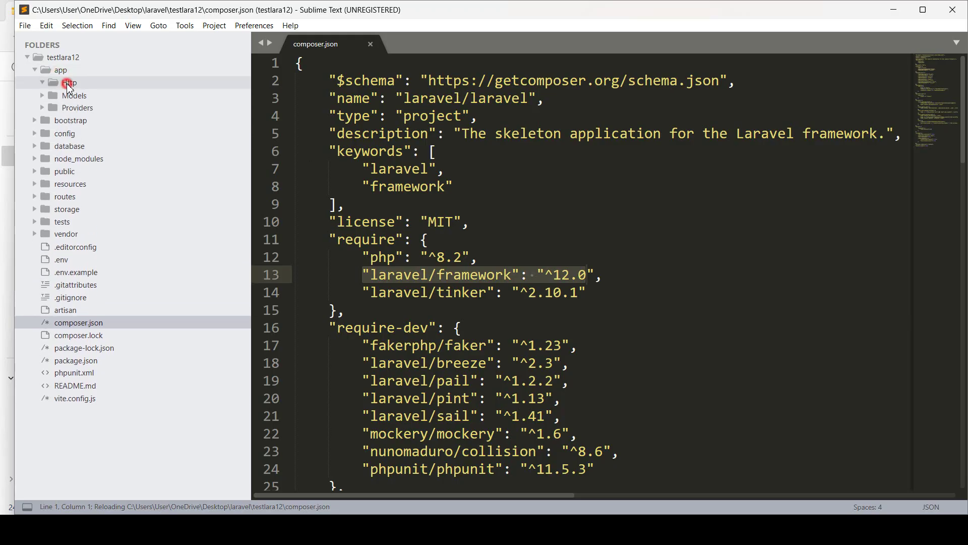
click(65, 82)
click(86, 83)
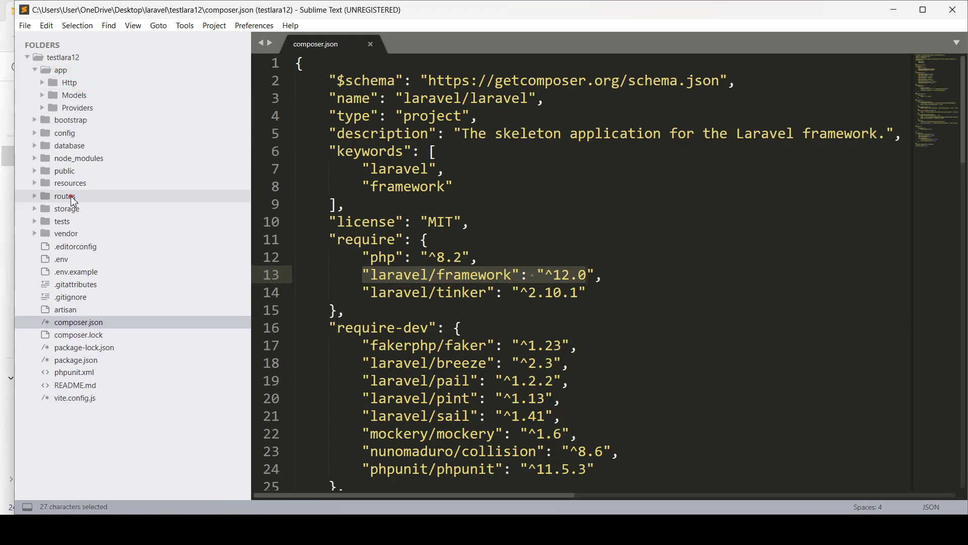
Open routes/web.php and review its default welcome route on lines 4 to 8
click(70, 196)
click(81, 221)
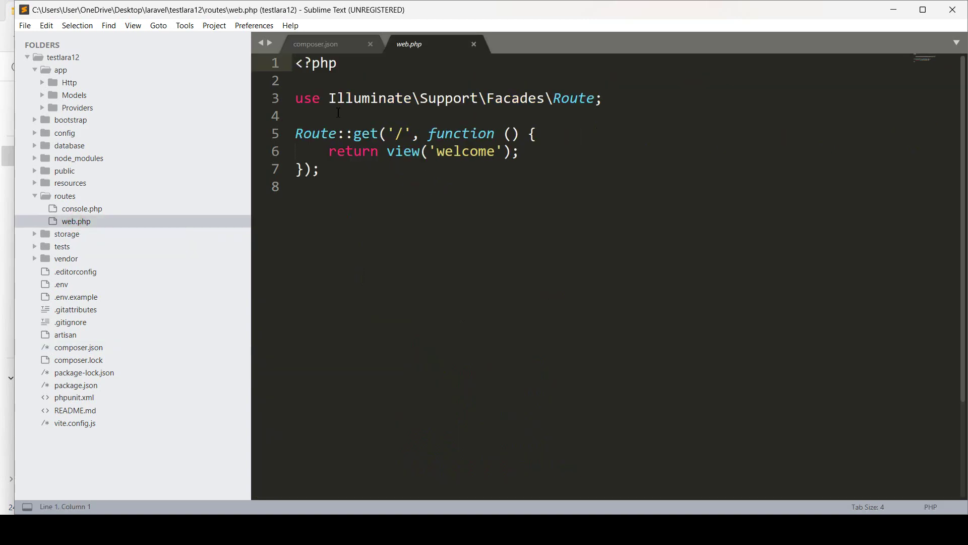
drag(334, 110, 400, 202)
click(348, 221)
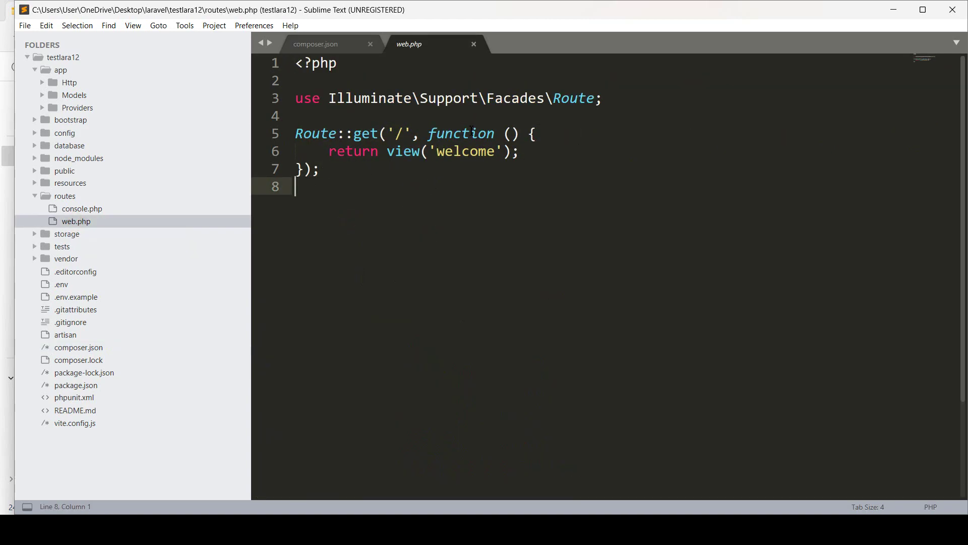
mouse_move(472, 130)
Run php artisan breeze:install with the blade stack, accepting the default dark-mode and testing answers
click(724, 460)
text(php artisan breeze:install)
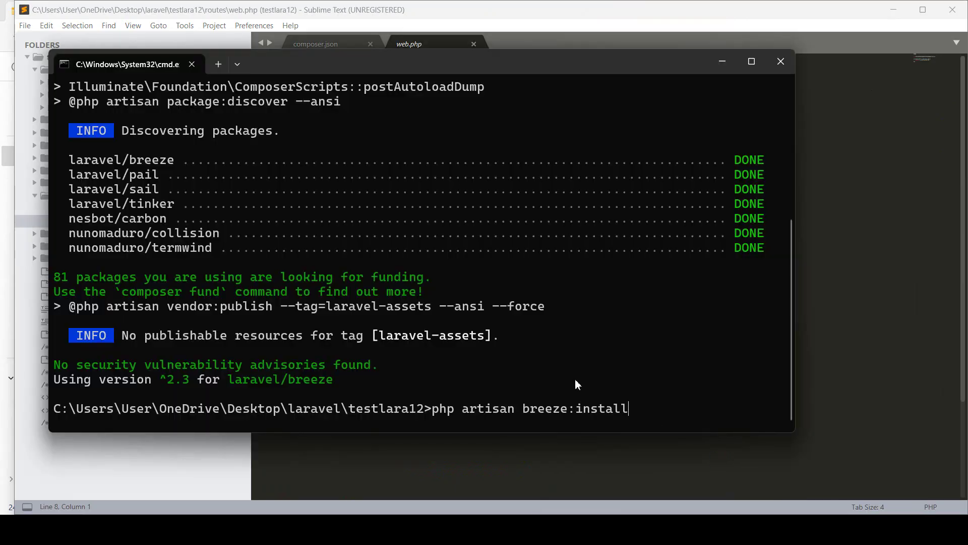
key(Return)
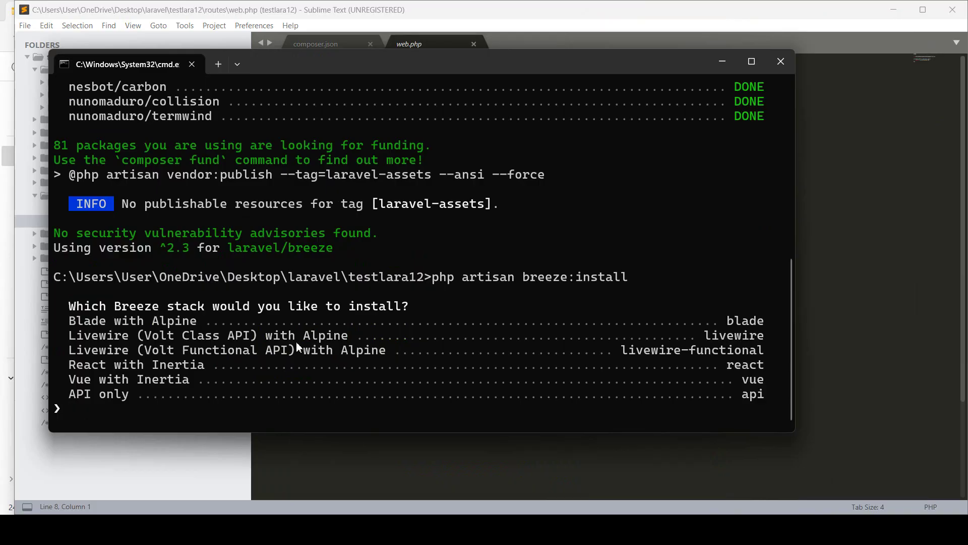
text(blade)
key(Return)
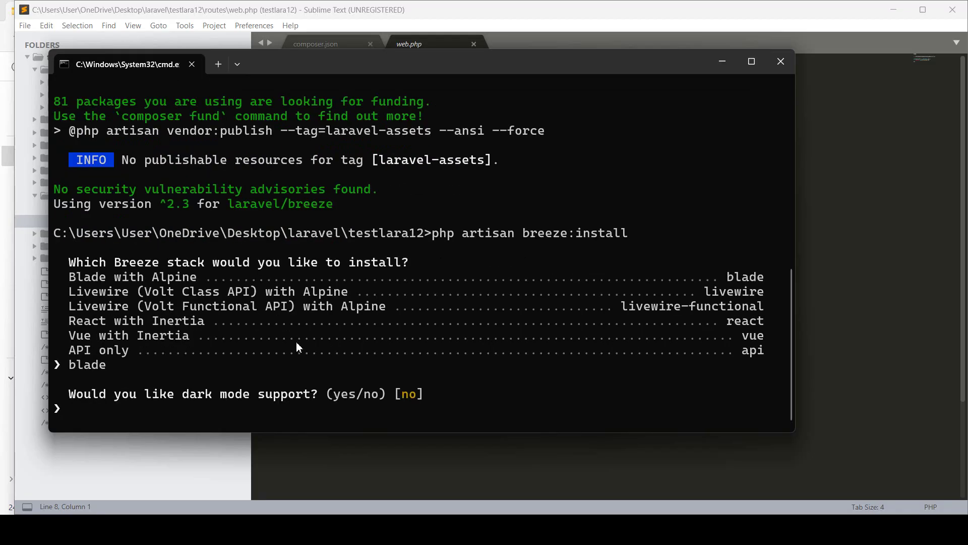
key(Return)
key(Return)
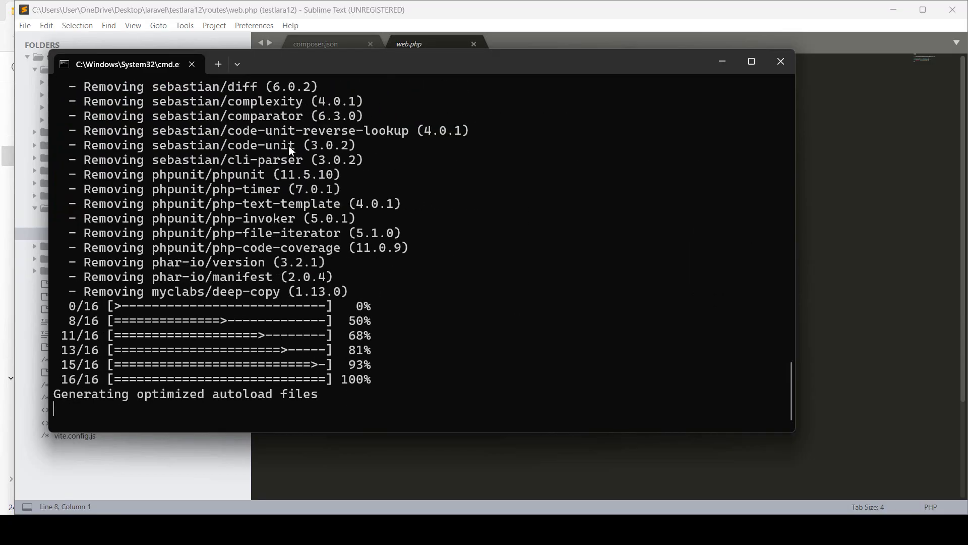
drag(355, 68, 506, 87)
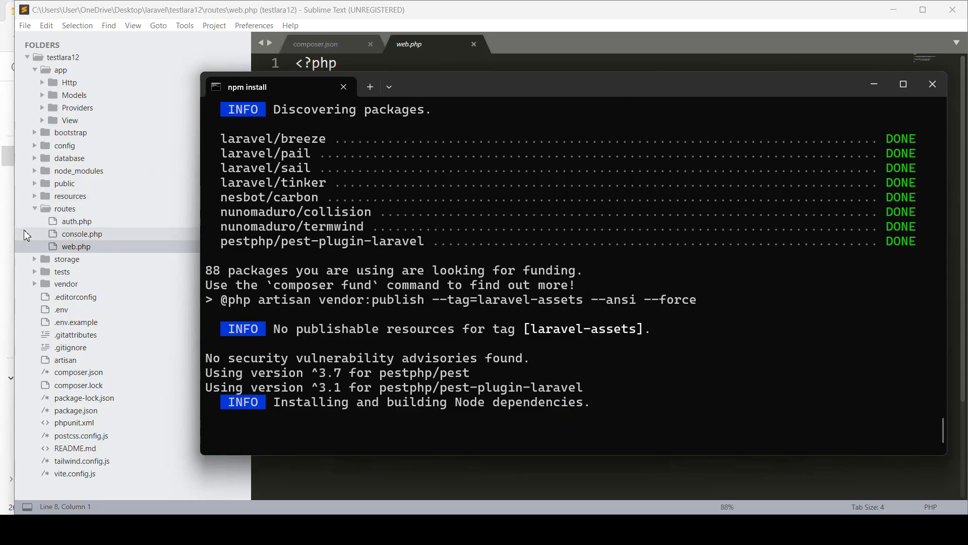
Inspect the new auth, components and layouts folders under resources/views
click(73, 198)
click(74, 235)
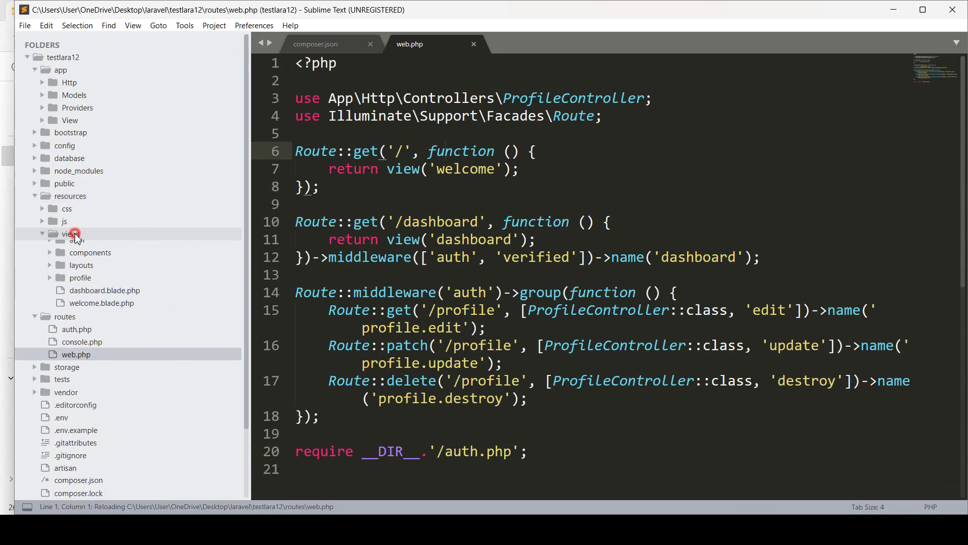
click(77, 248)
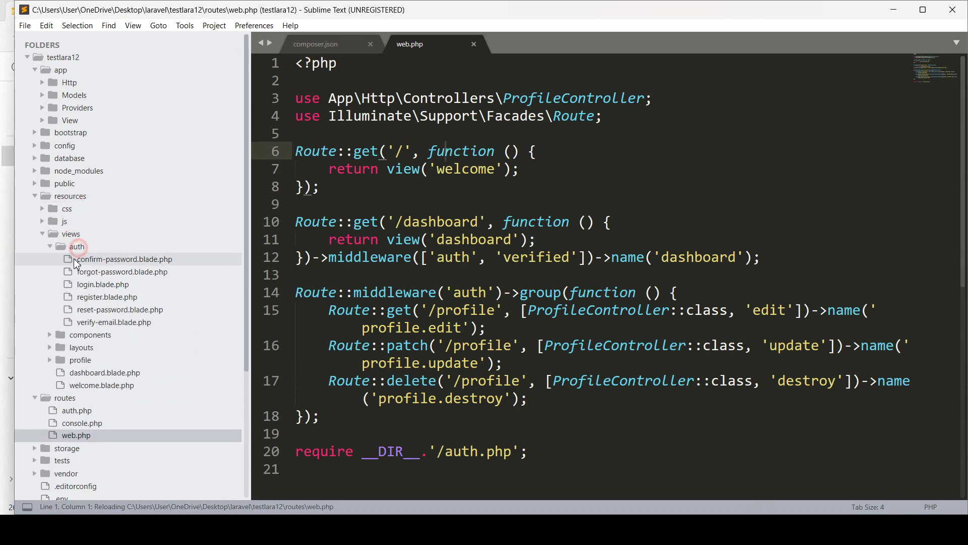
click(78, 250)
click(80, 261)
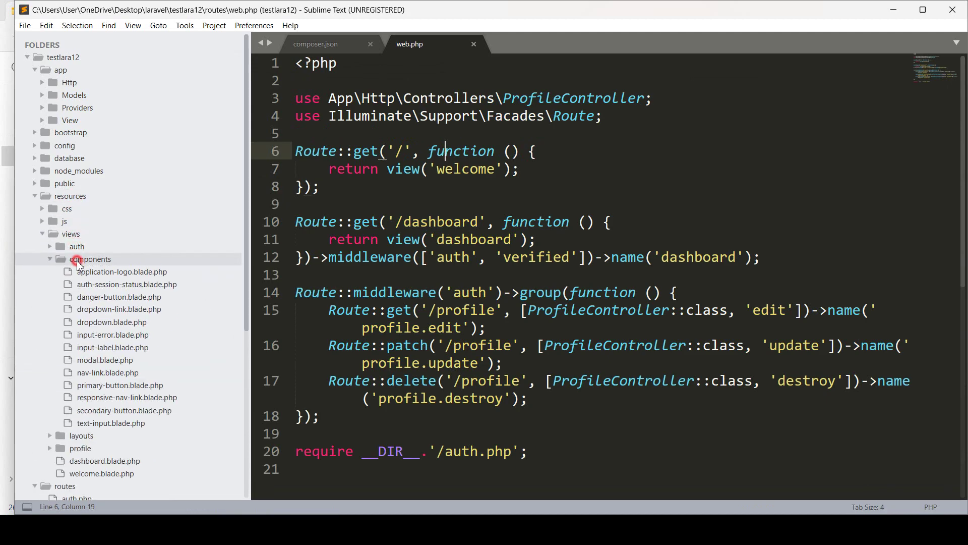
click(79, 261)
click(78, 273)
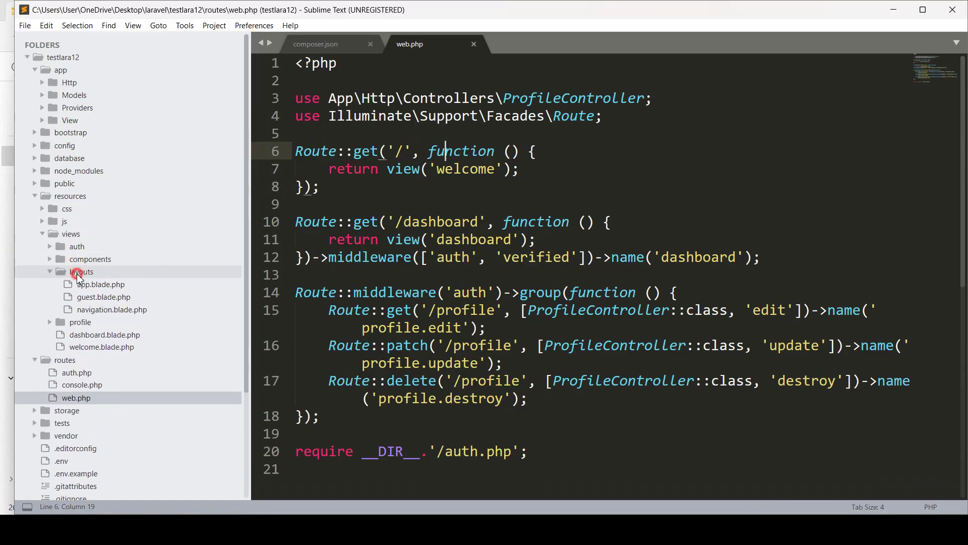
click(78, 272)
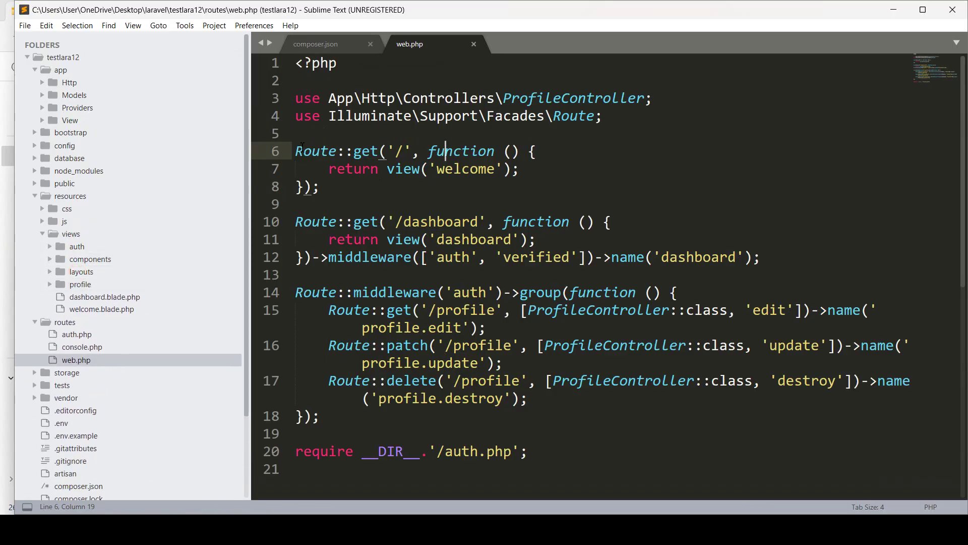
Review the dashboard, profile and auth-require routes Breeze added to web.php, including the middleware
scroll(569, 344, down, 2)
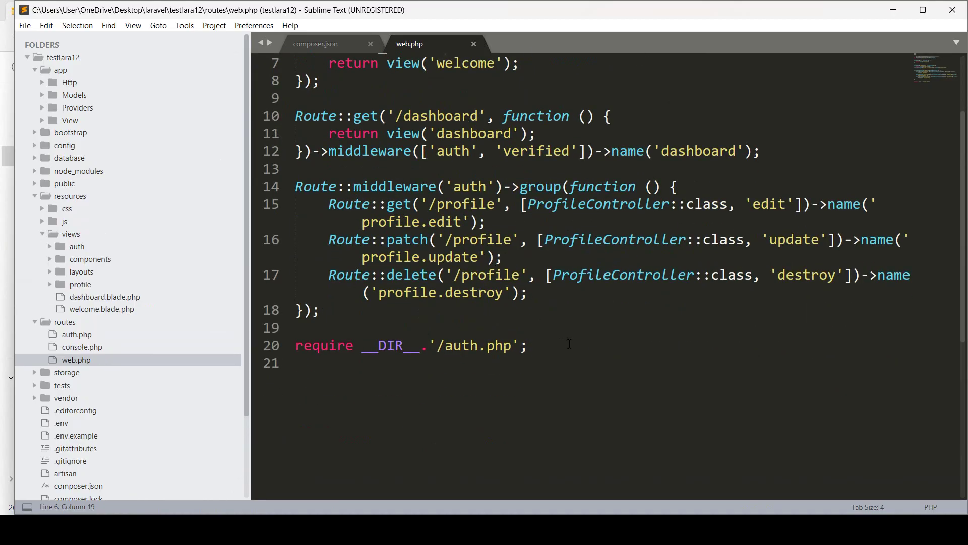
drag(570, 344, 295, 116)
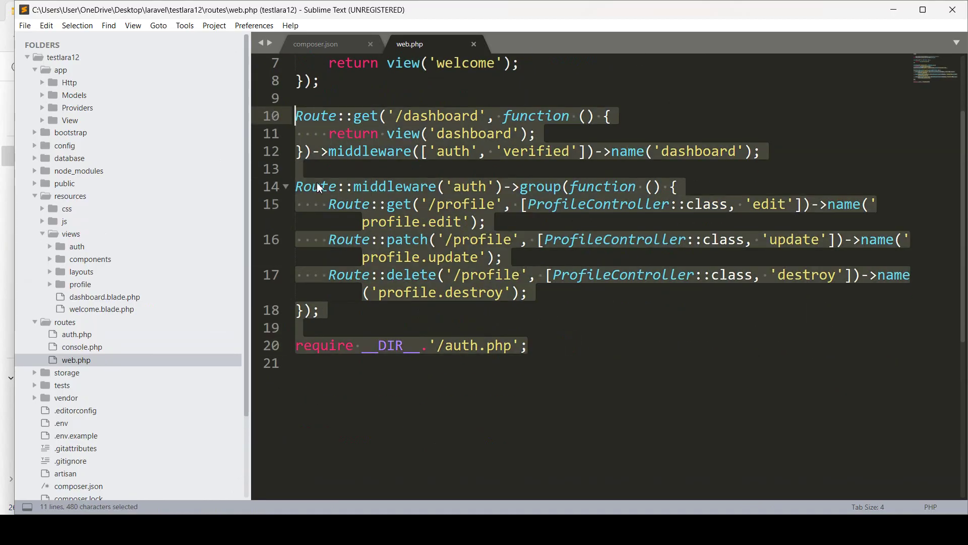
scroll(319, 187, up, 2)
double_click(394, 293)
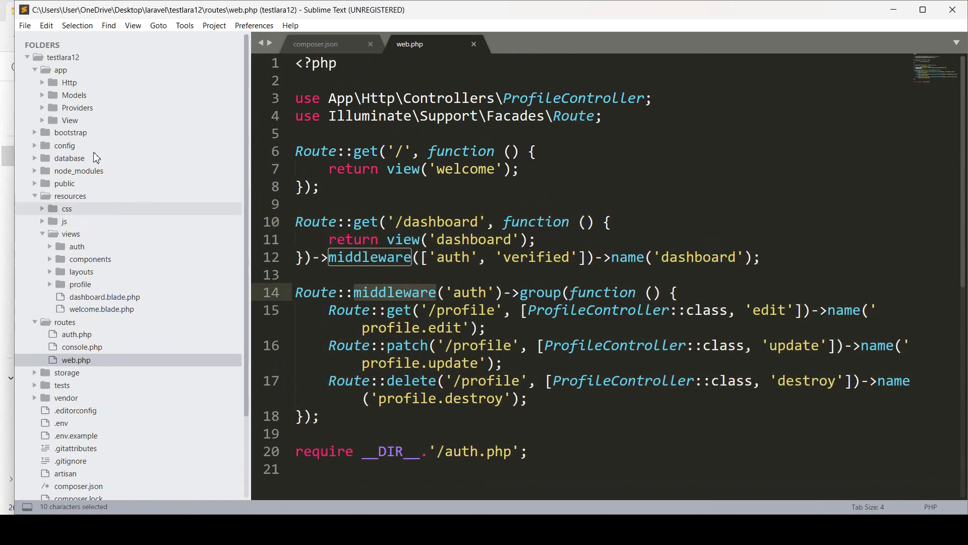
Inspect the app/Http/Controllers/Auth controllers, collapse the sidebar folders, and return to the Breeze docs in Chrome
click(70, 82)
click(87, 95)
click(84, 108)
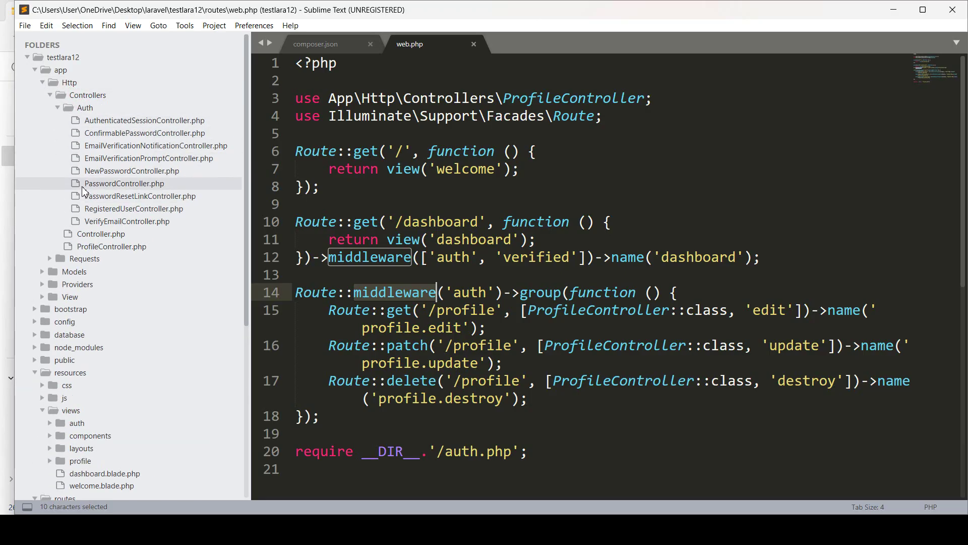
click(96, 110)
click(95, 95)
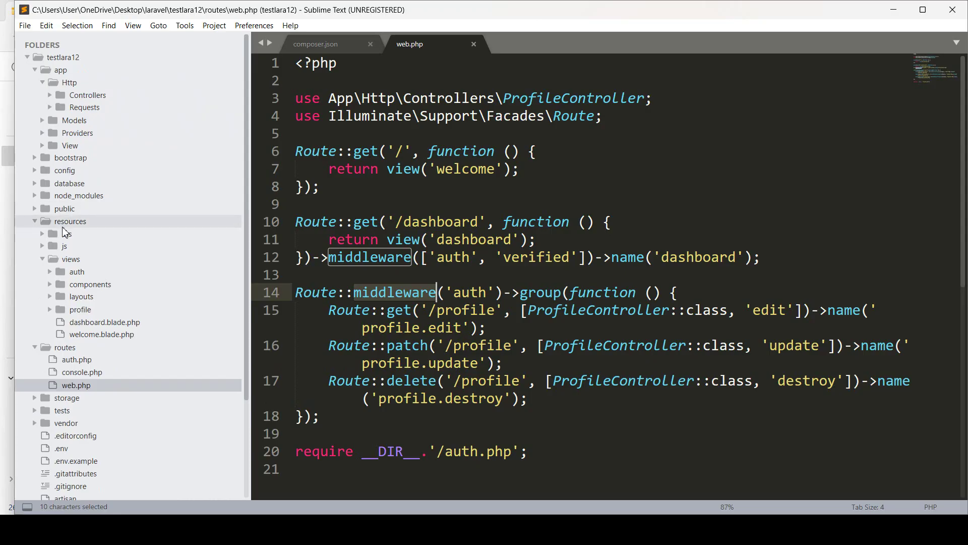
click(68, 223)
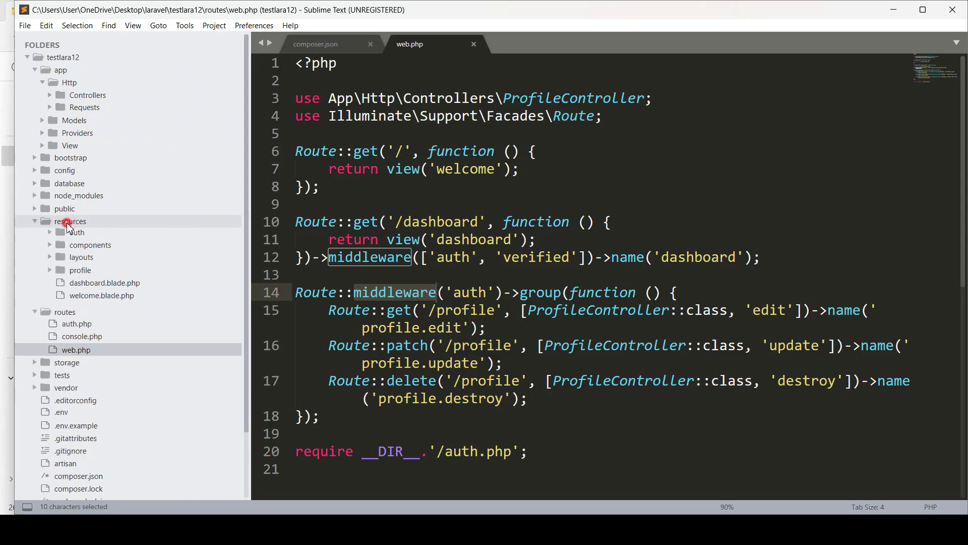
click(66, 258)
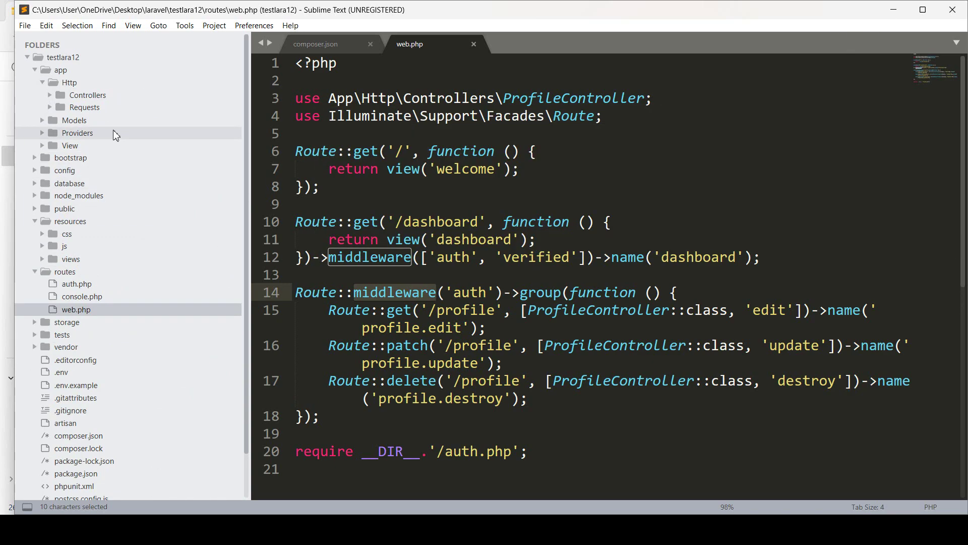
click(98, 84)
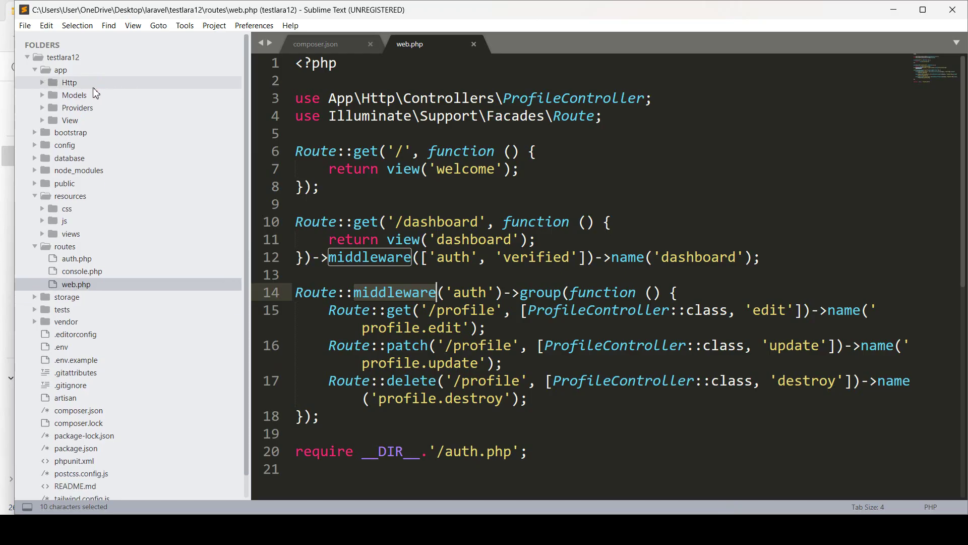
click(66, 246)
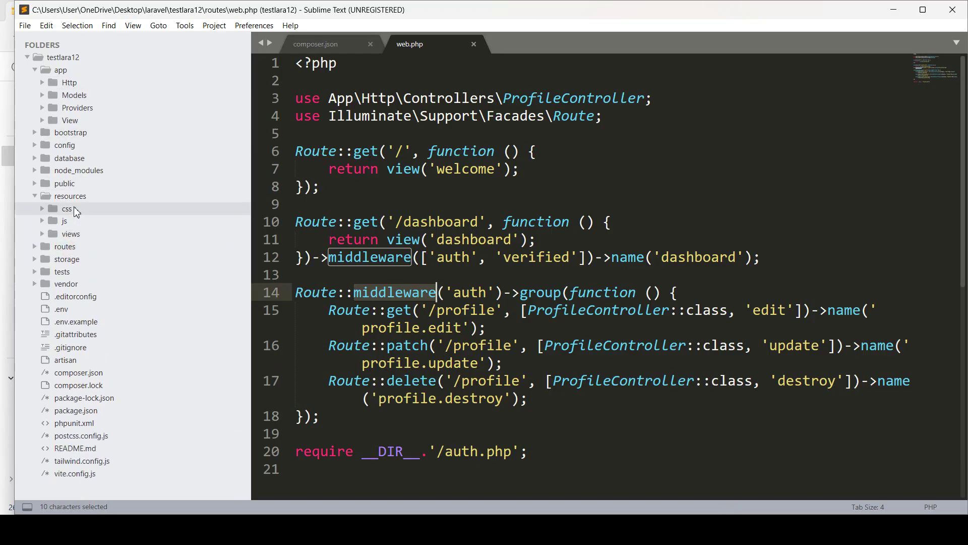
click(71, 197)
click(72, 197)
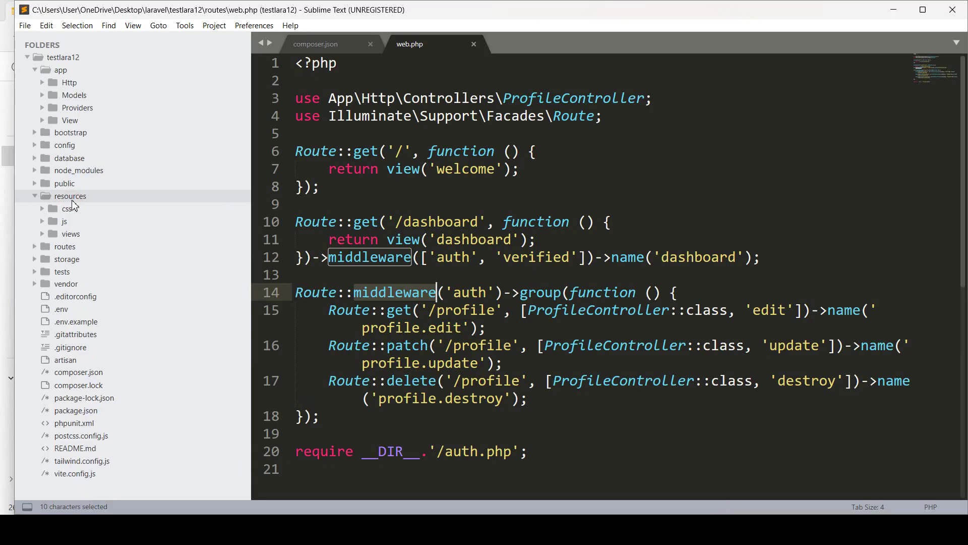
click(449, 529)
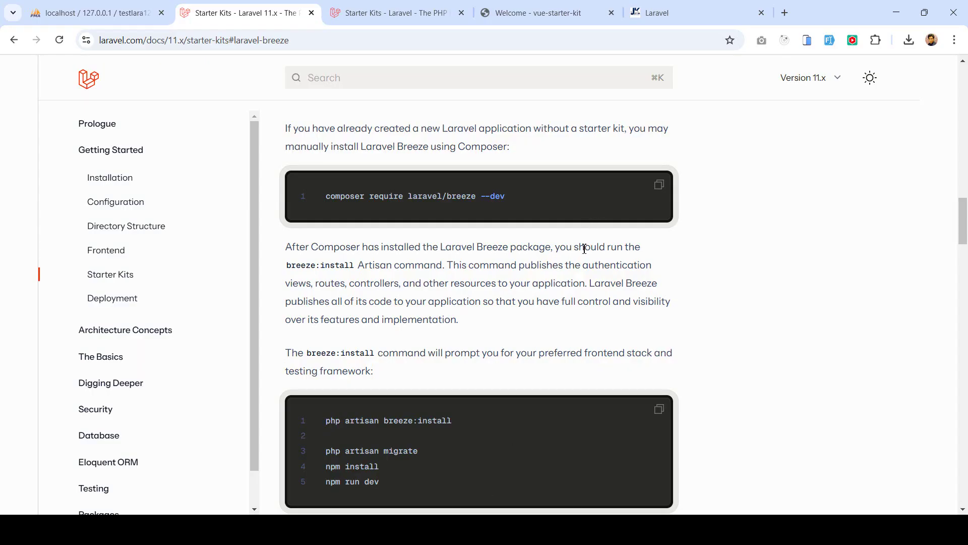
Reload the local app at 127.0.0.1:8000 and try its new Log in and Register pages
click(687, 7)
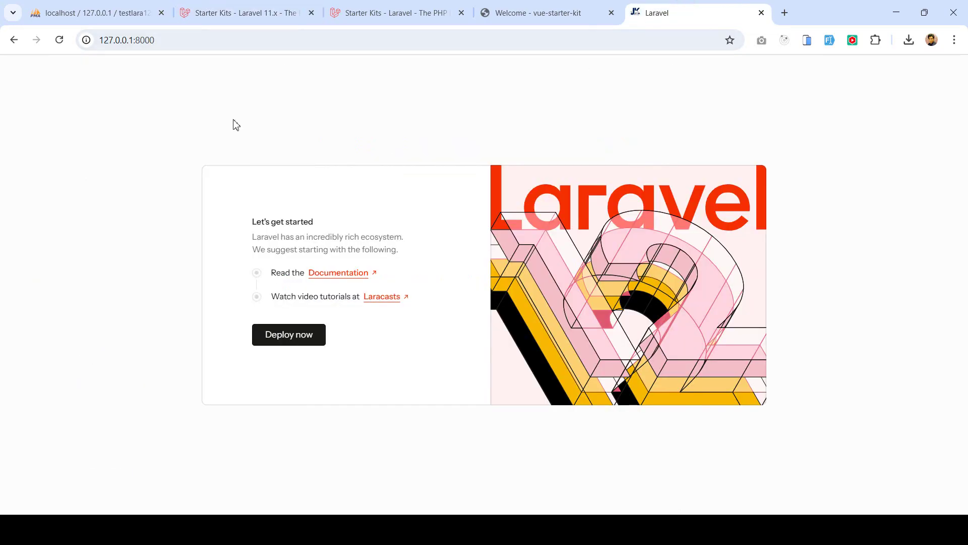
click(57, 45)
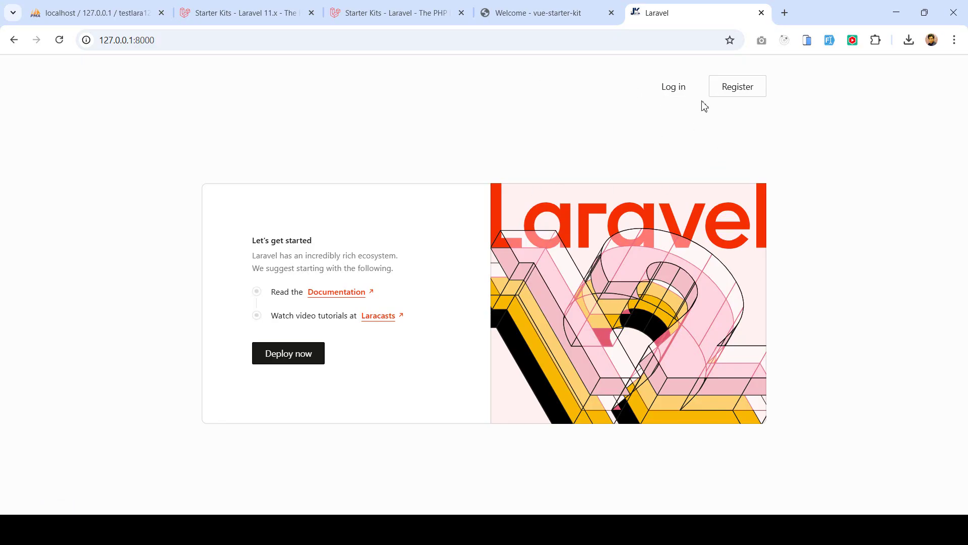
click(673, 88)
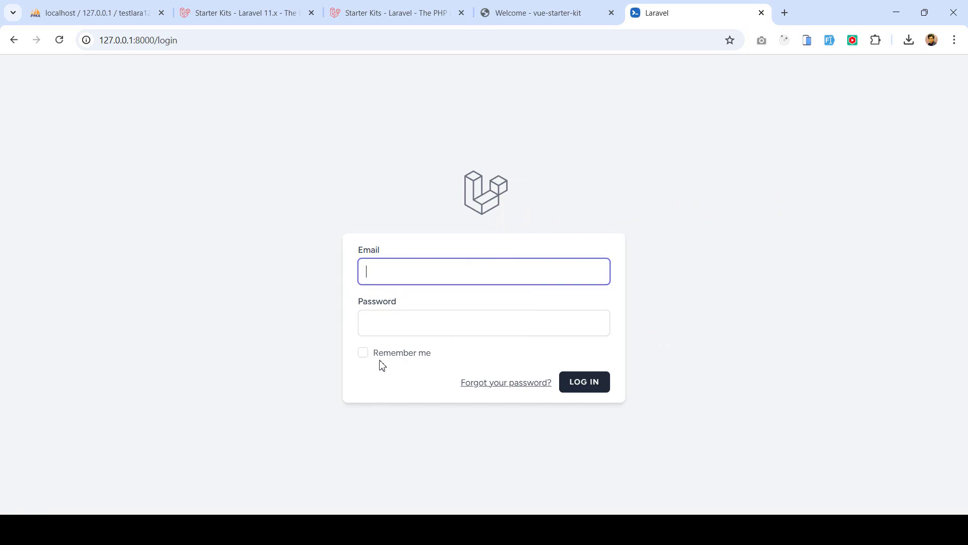
click(13, 40)
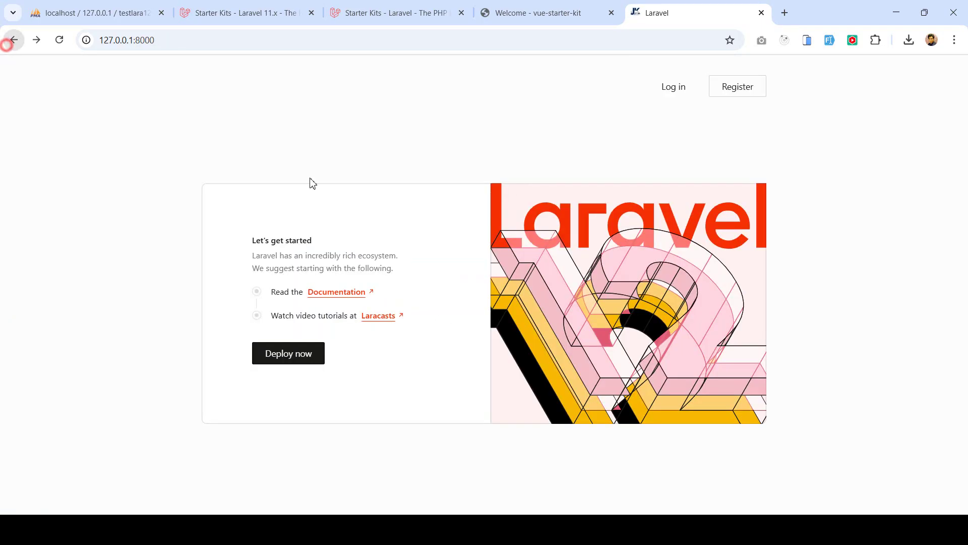
click(745, 86)
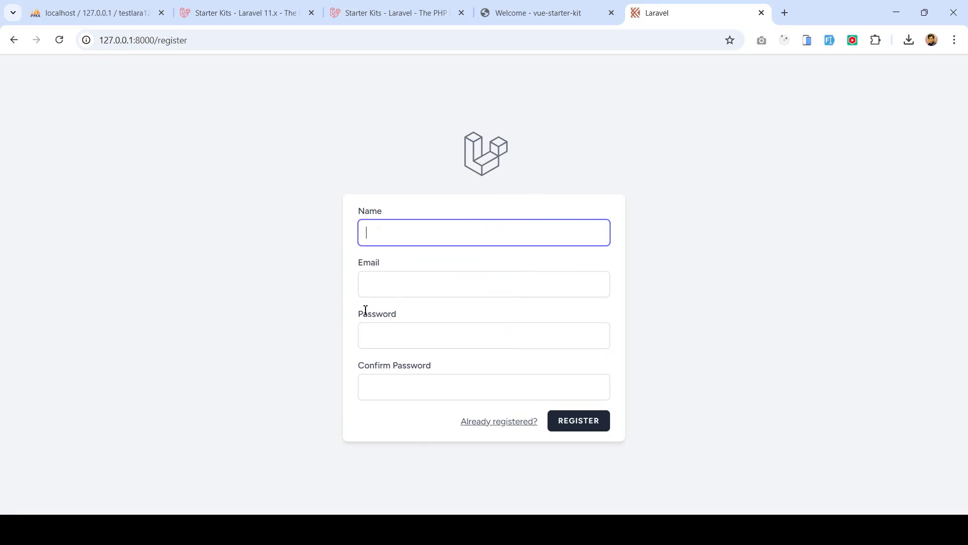
Compare with the vue-starter-kit demo's login page, then return to the local registration form
click(511, 14)
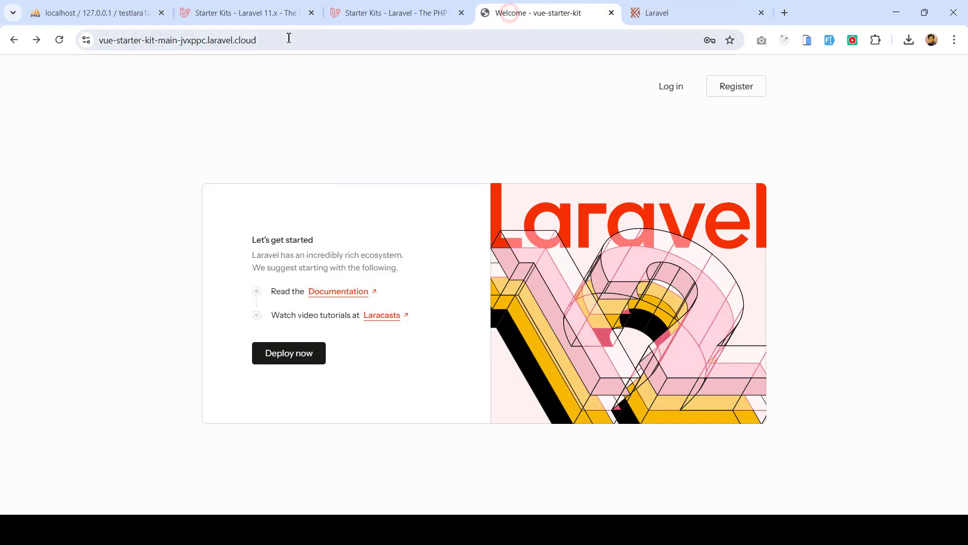
drag(158, 155, 298, 162)
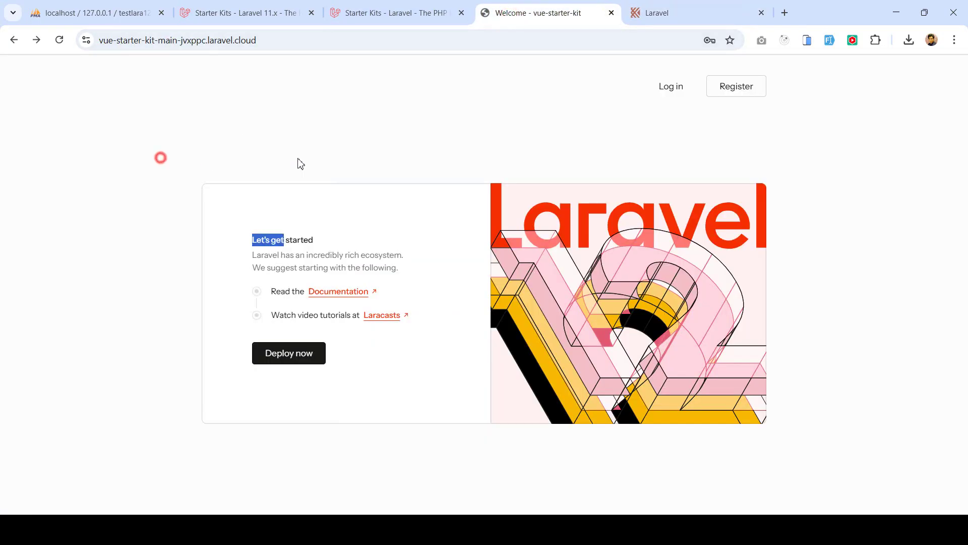
click(327, 122)
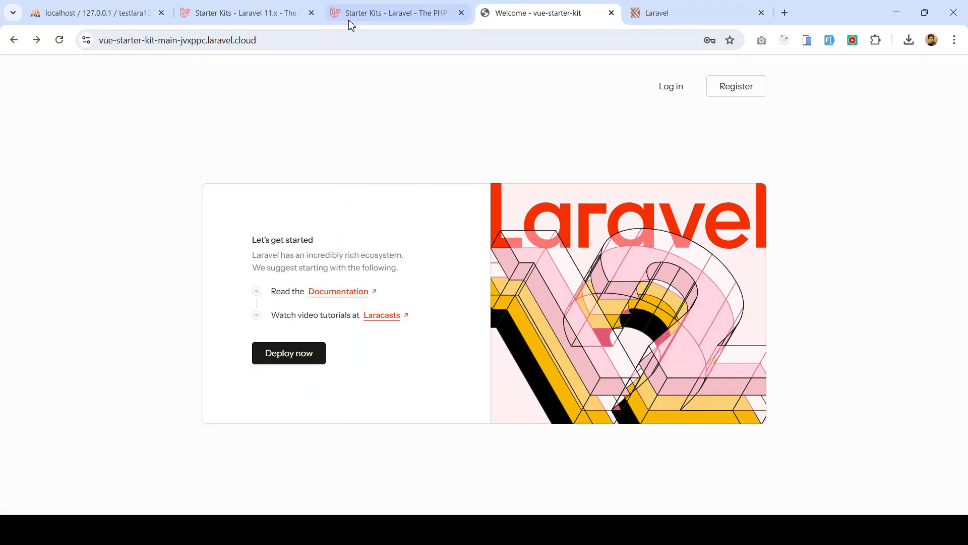
click(671, 89)
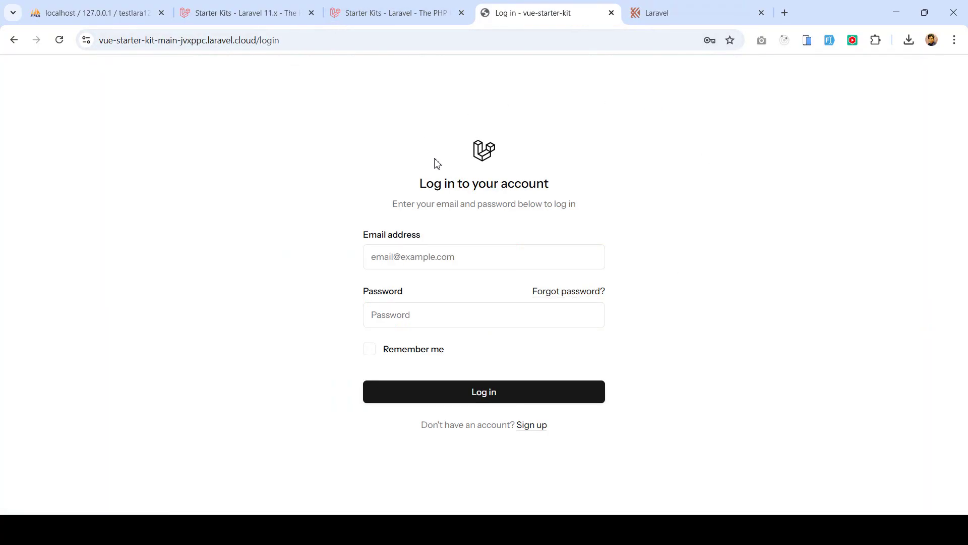
click(665, 11)
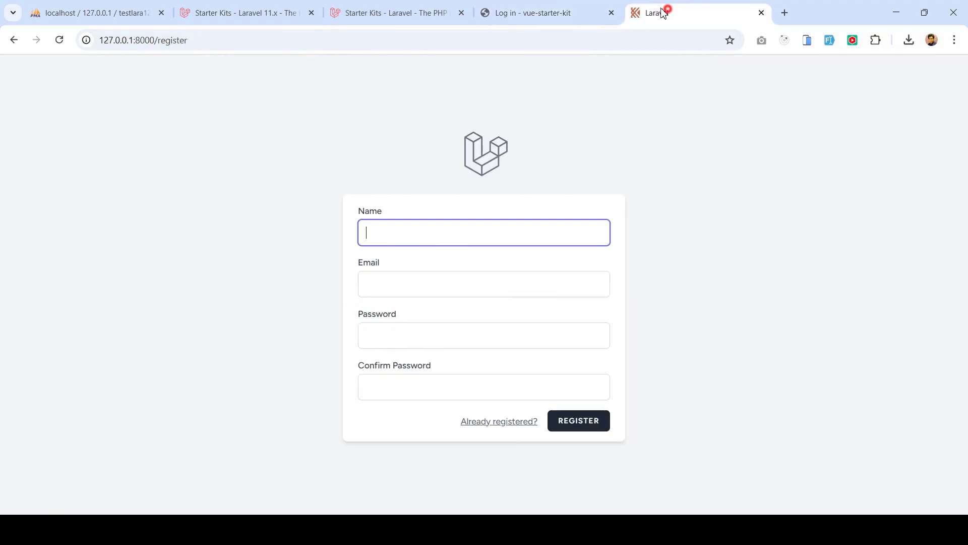
click(547, 11)
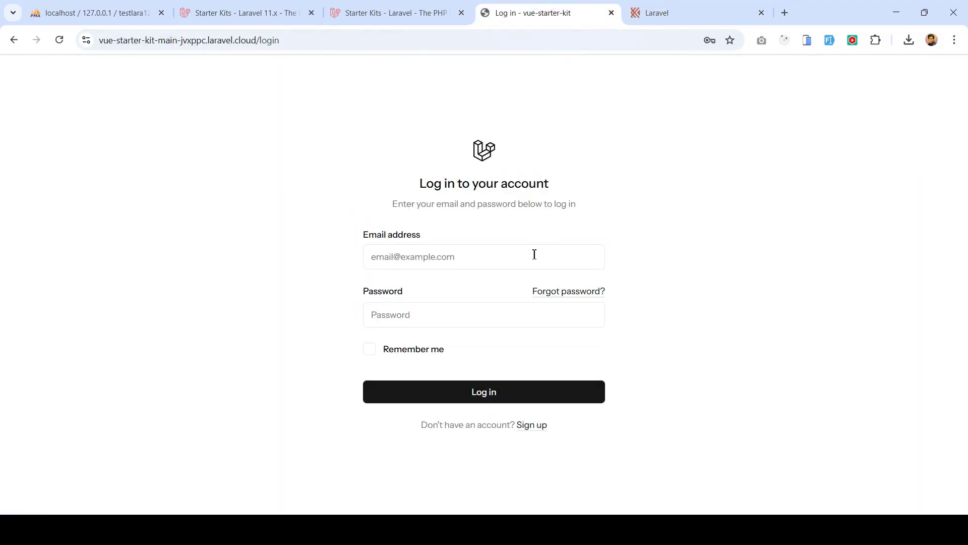
click(686, 10)
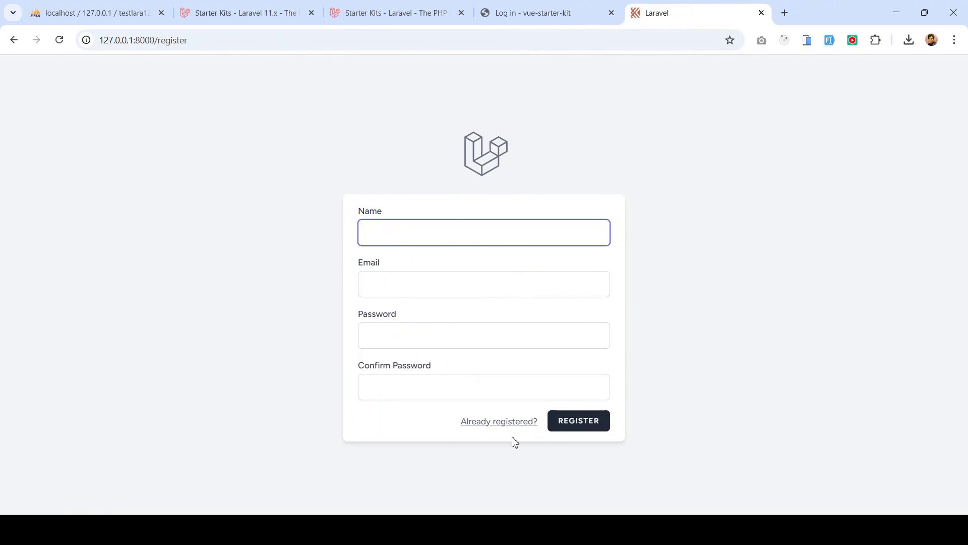
Fill the registration form with the user's name, e-mail and password, and submit it
click(422, 238)
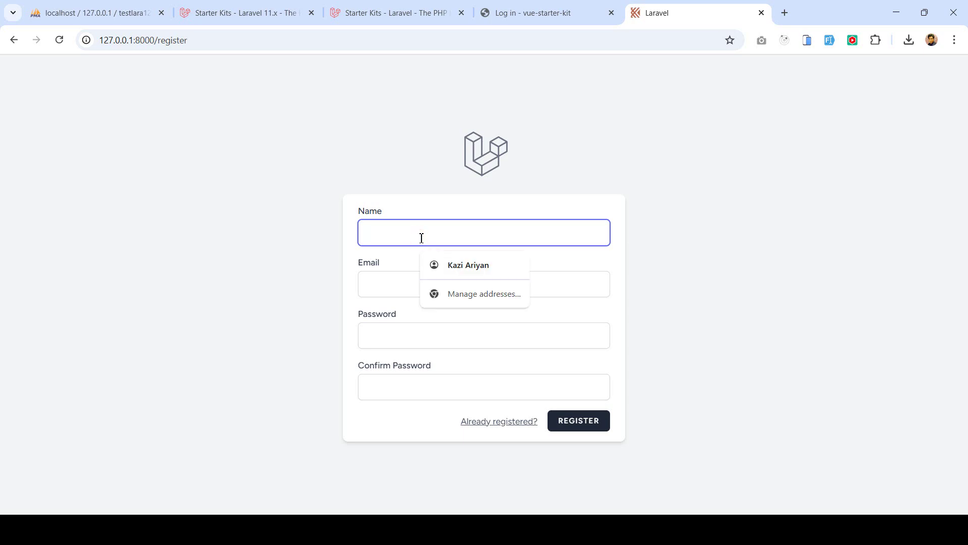
text(user)
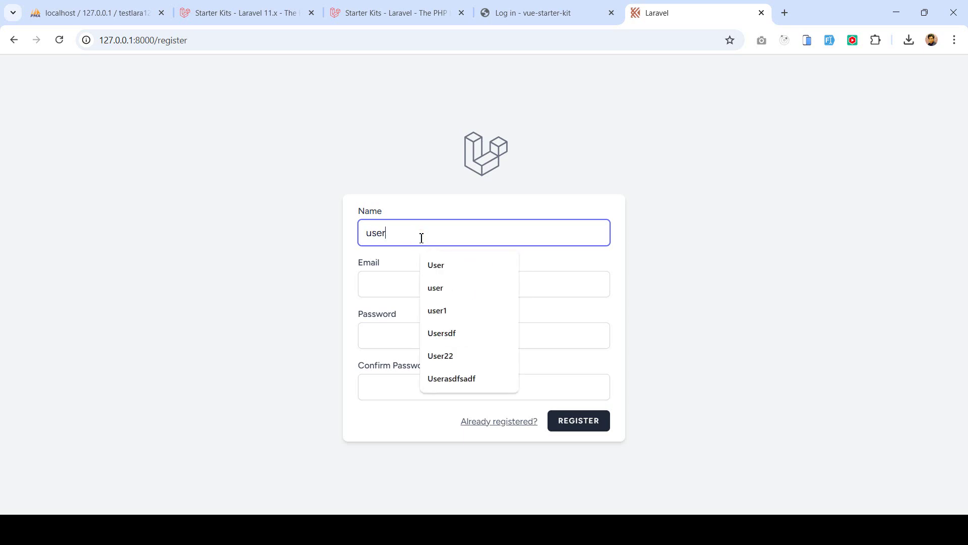
key(Tab)
text(user)
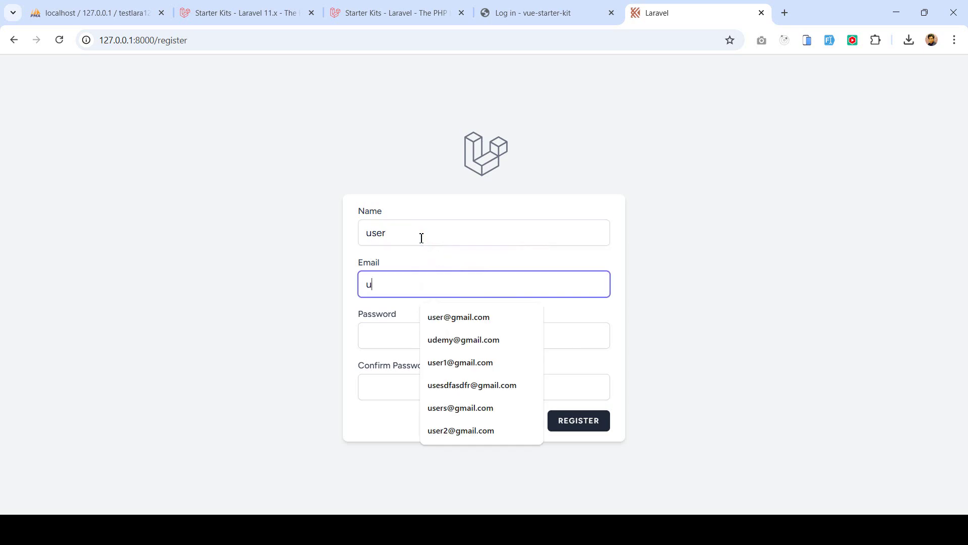
text(@gma)
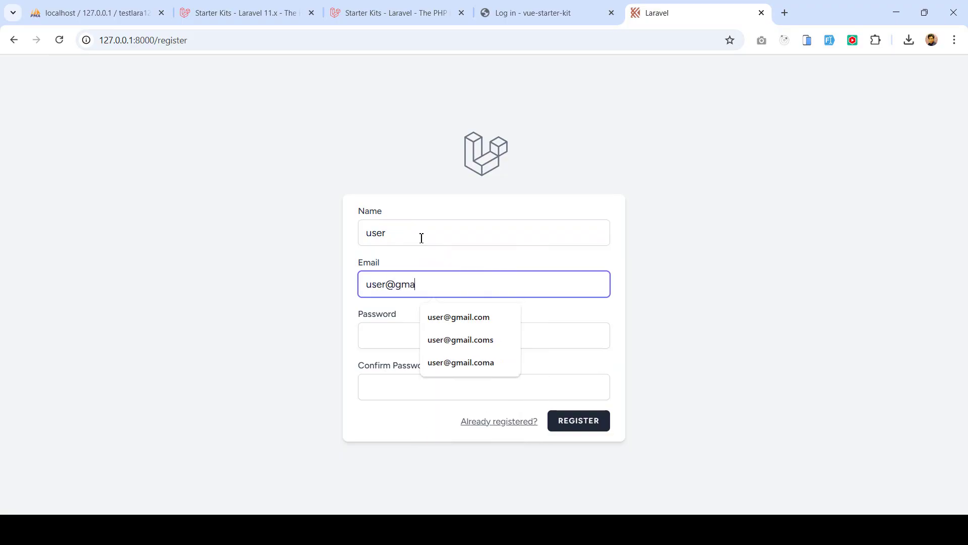
text(il.com)
key(Tab)
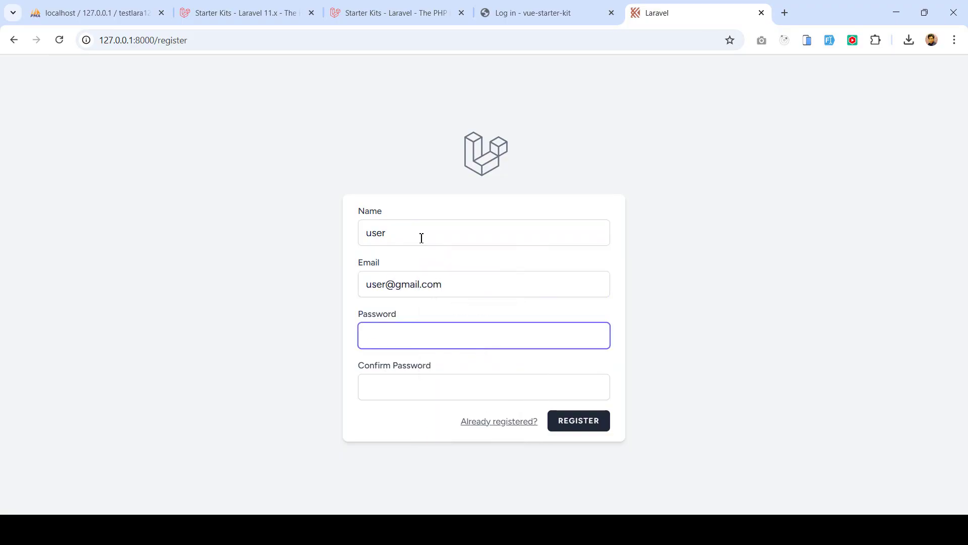
key(Tab)
text(1)
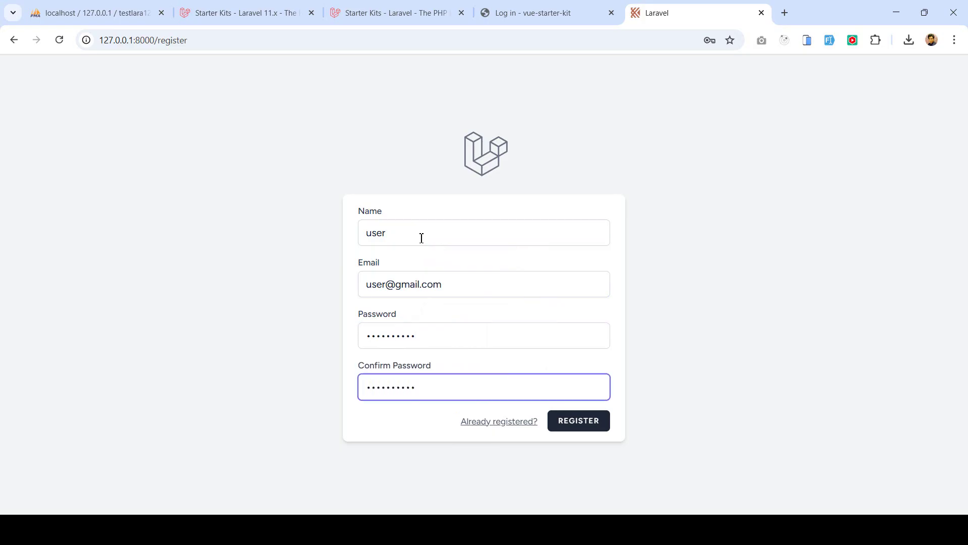
click(578, 421)
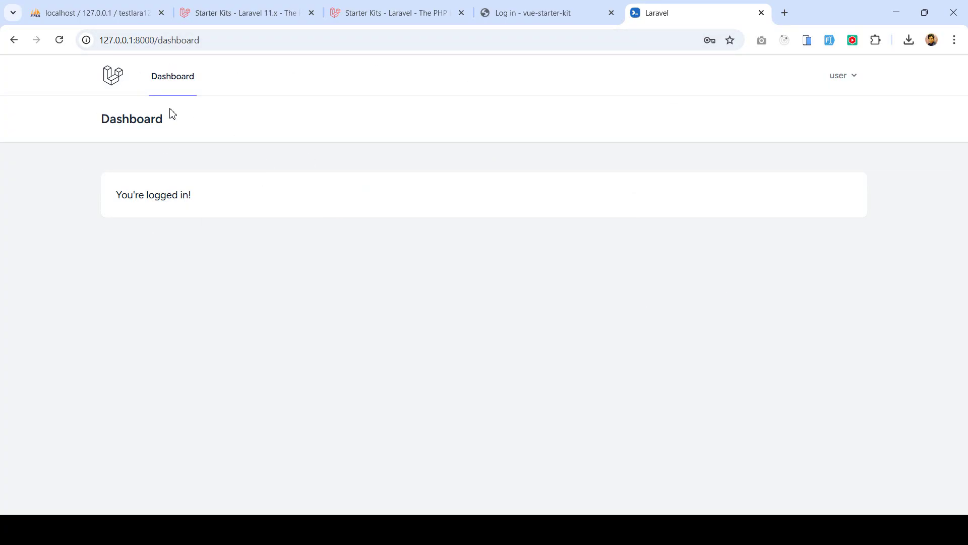
Browse the testlara12 users table in phpMyAdmin to confirm the new user's row with hashed password
click(95, 9)
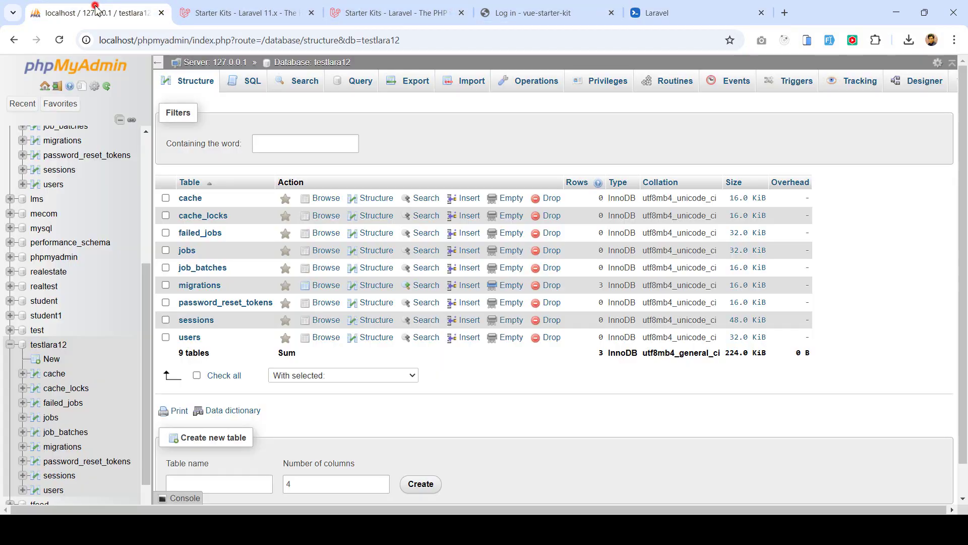
click(323, 66)
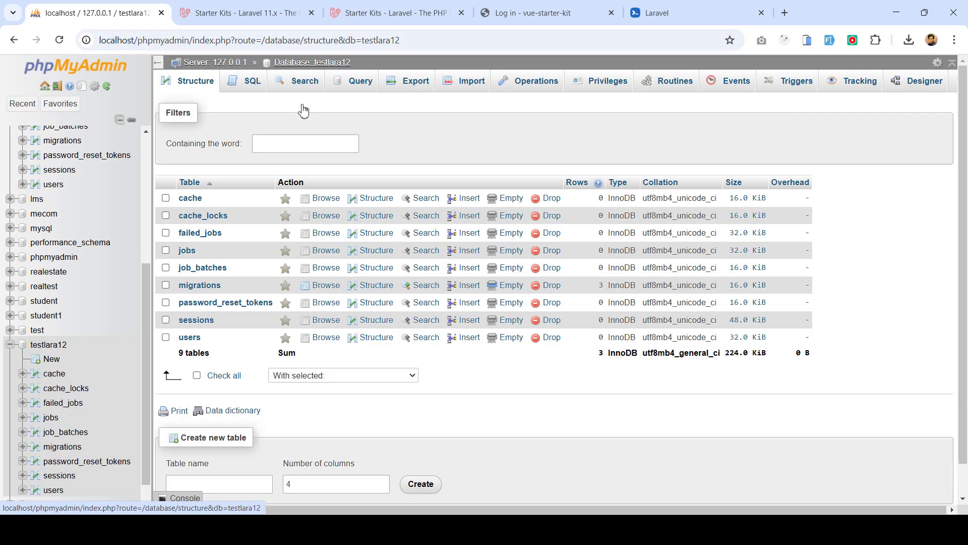
click(190, 338)
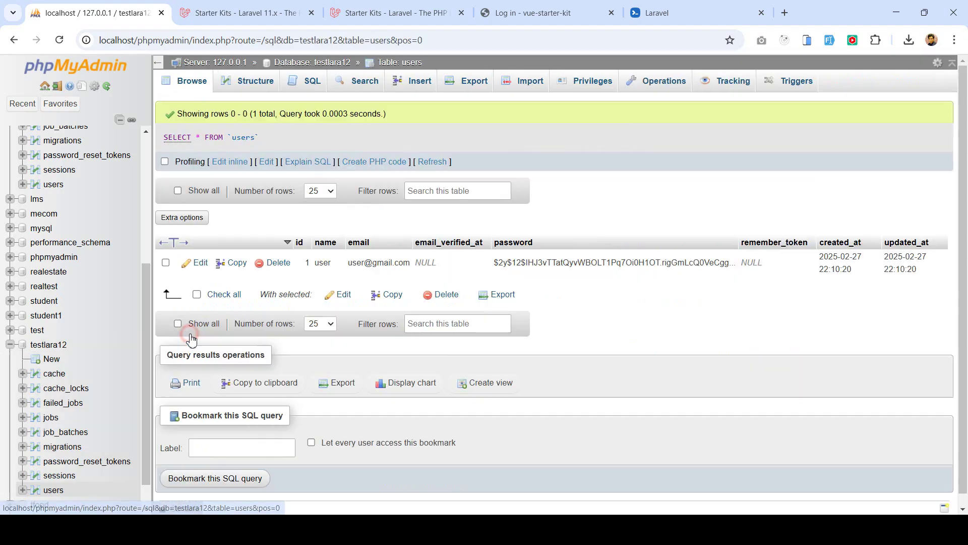
drag(346, 262, 781, 275)
click(779, 288)
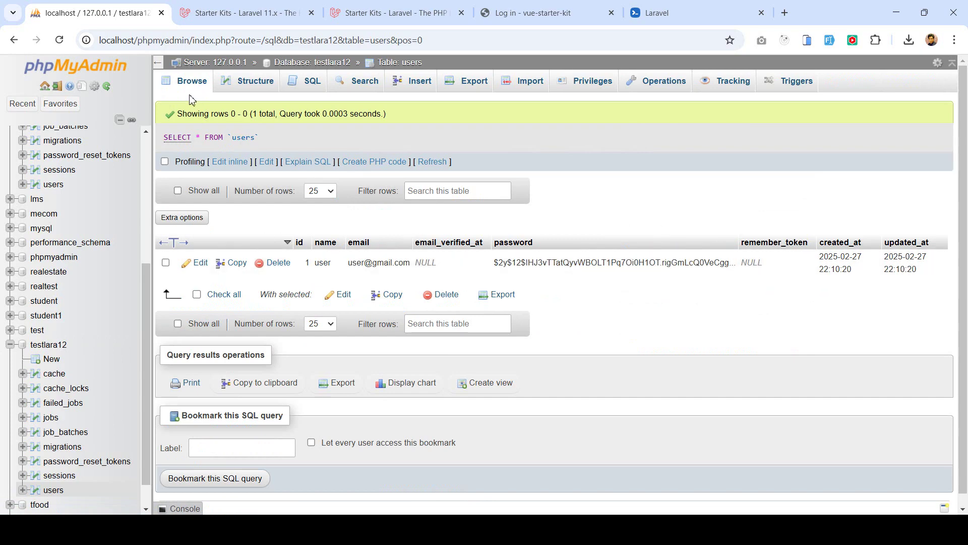
click(186, 80)
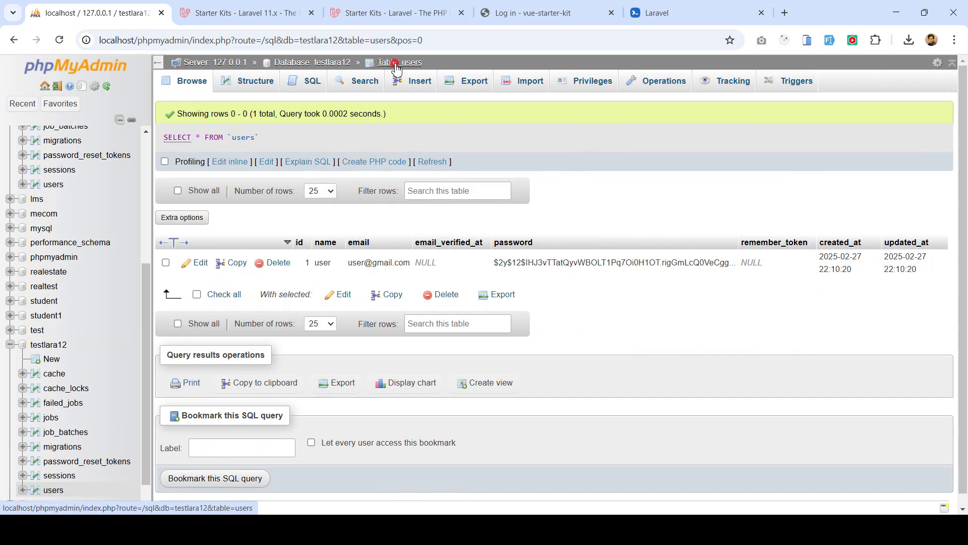
click(319, 62)
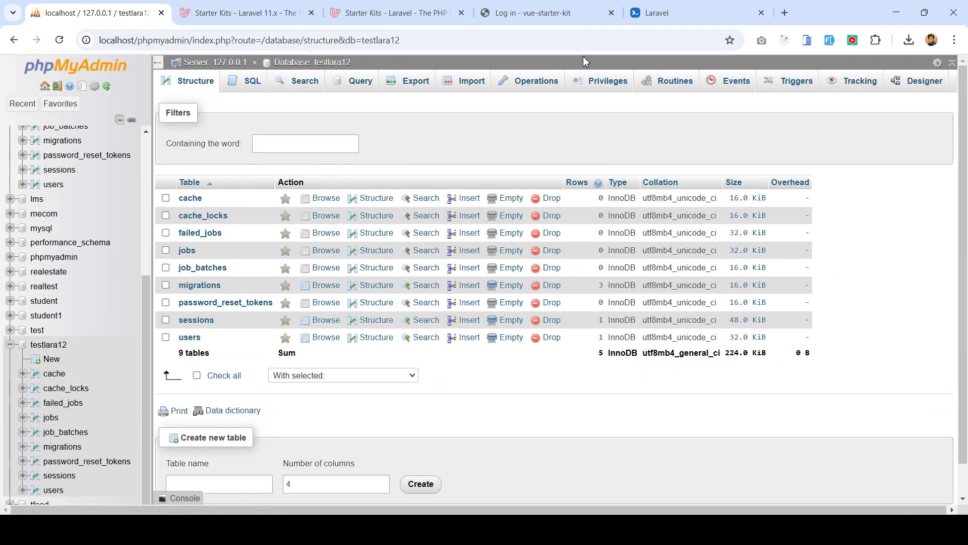
click(655, 12)
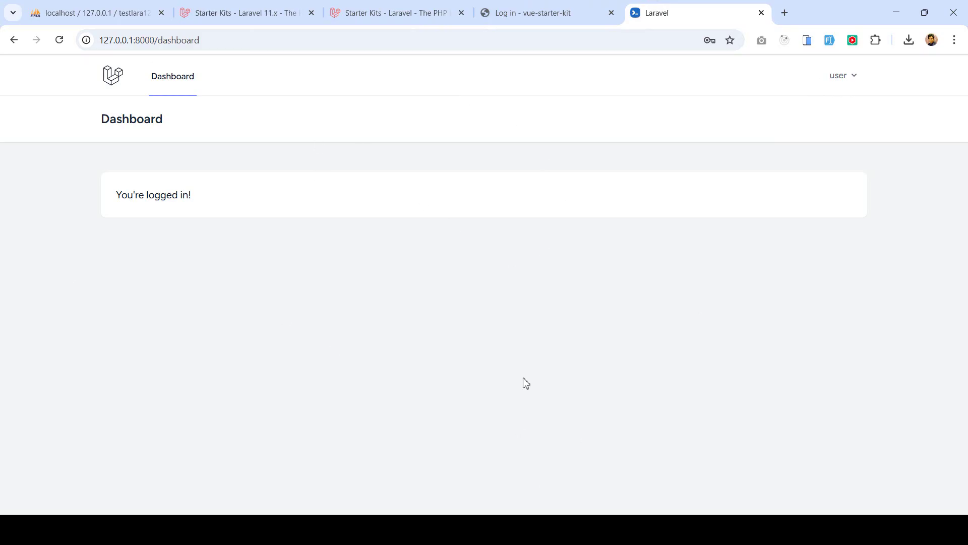
key(alt+Tab)
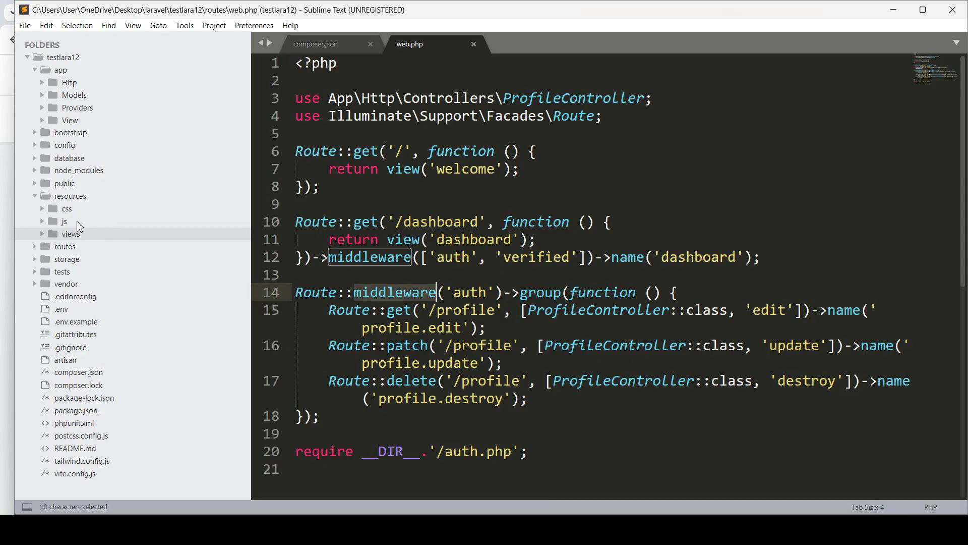
Open welcome.blade.php from resources/views in Sublime Text and skim it
click(76, 234)
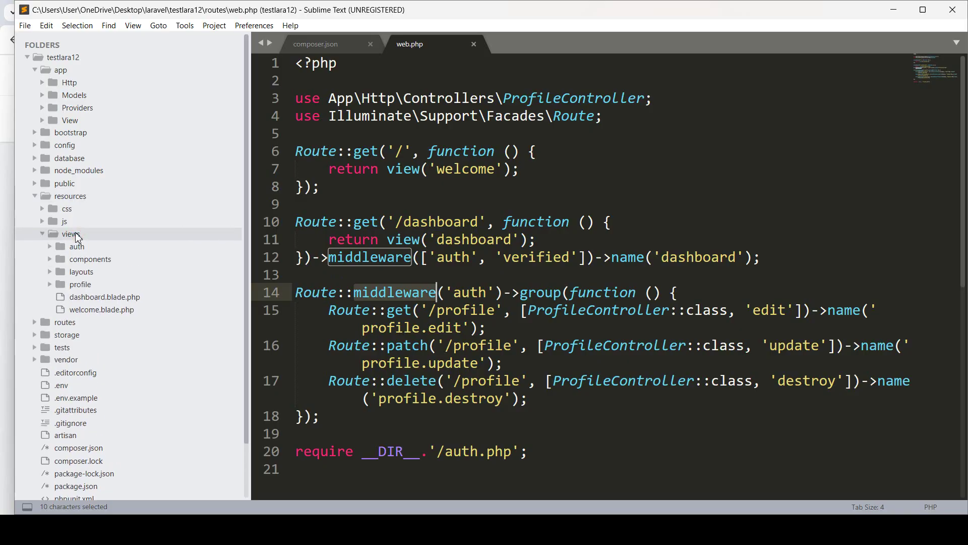
click(84, 309)
scroll(514, 252, down, 3)
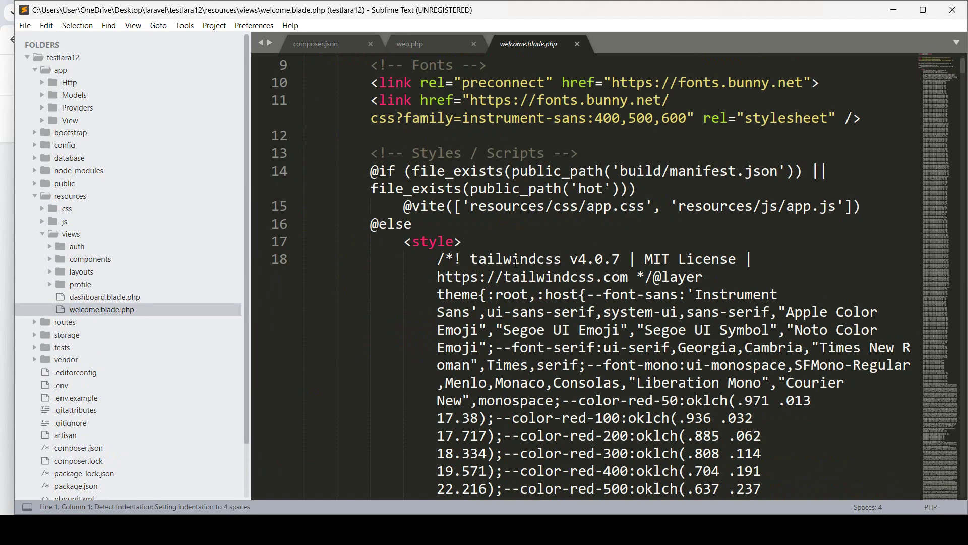
scroll(520, 216, up, 2)
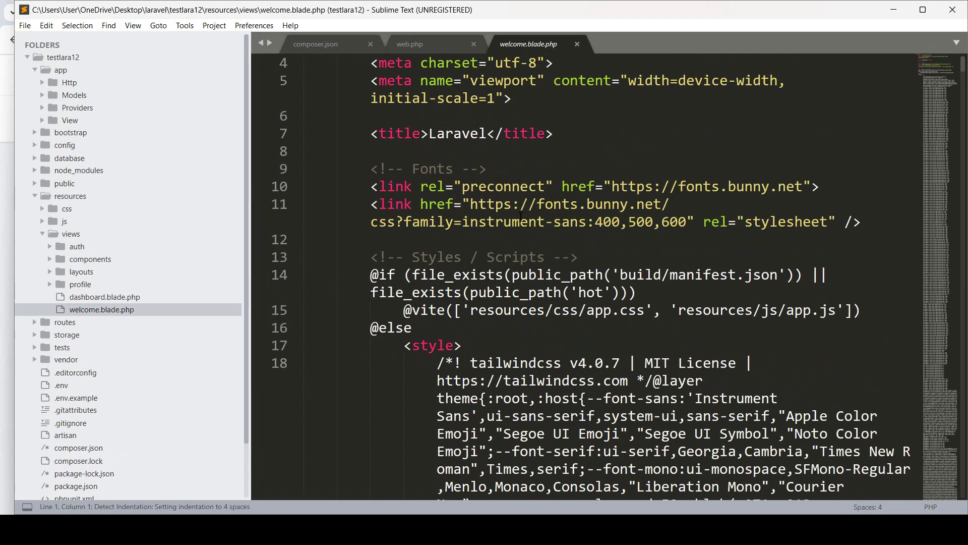
Preview the login, register and forgot-password auth views, close them, and return to Chrome's dashboard
click(97, 247)
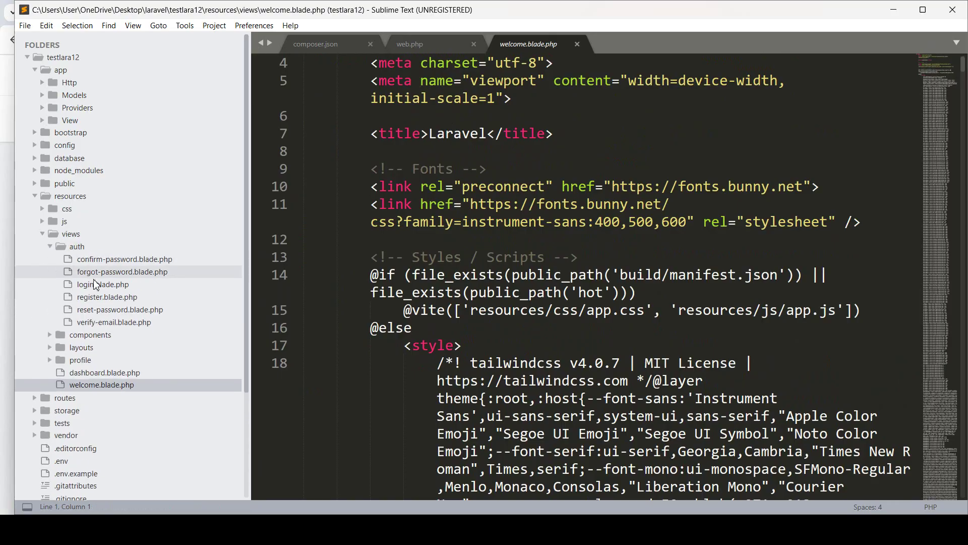
click(97, 285)
click(94, 296)
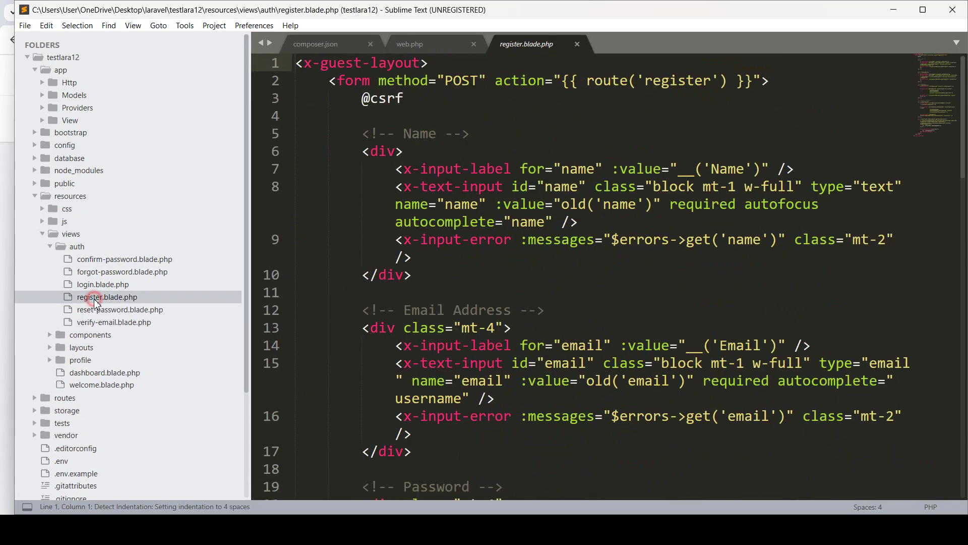
click(97, 272)
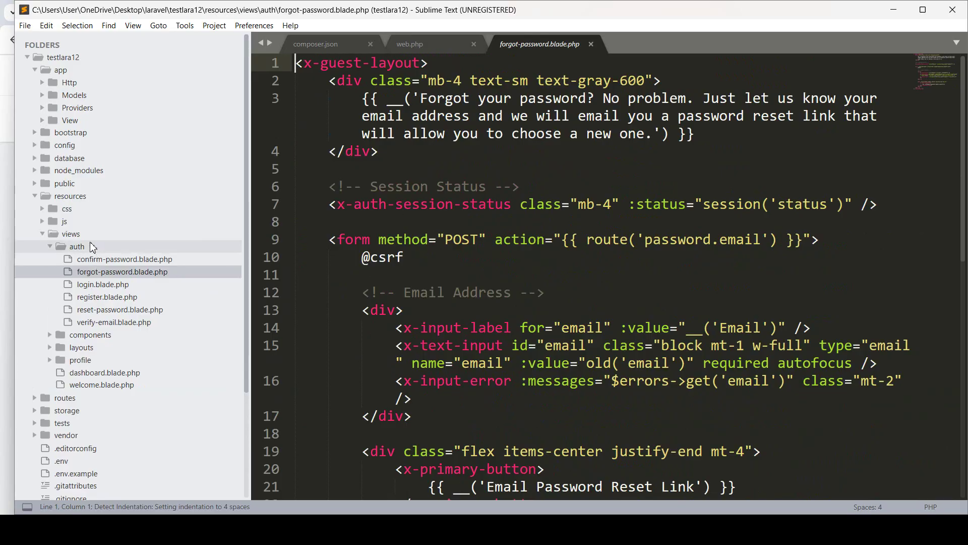
click(90, 247)
click(86, 234)
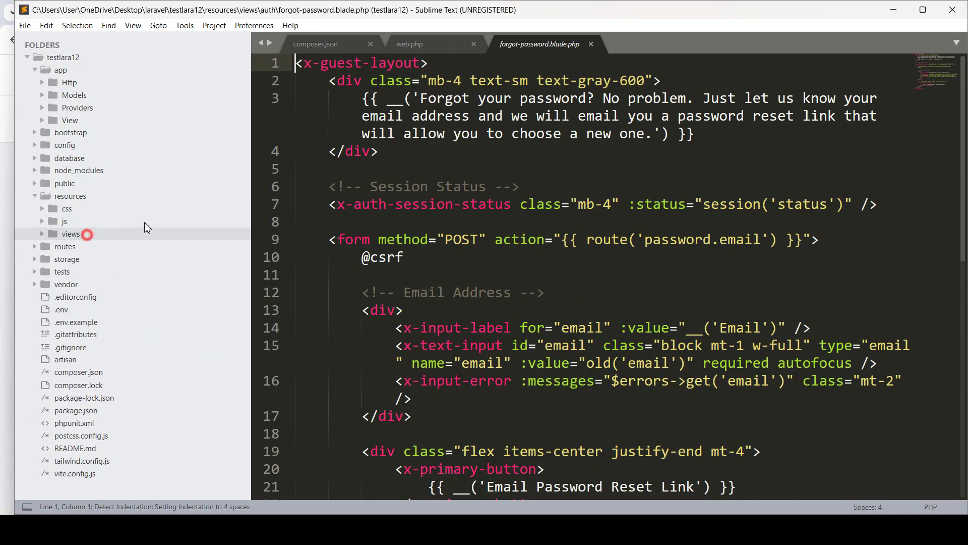
click(592, 44)
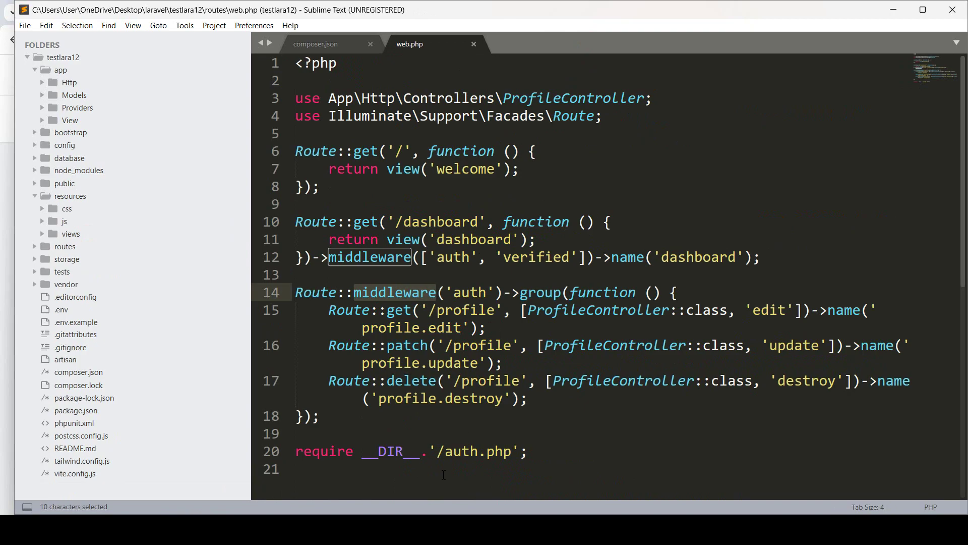
key(alt+Tab)
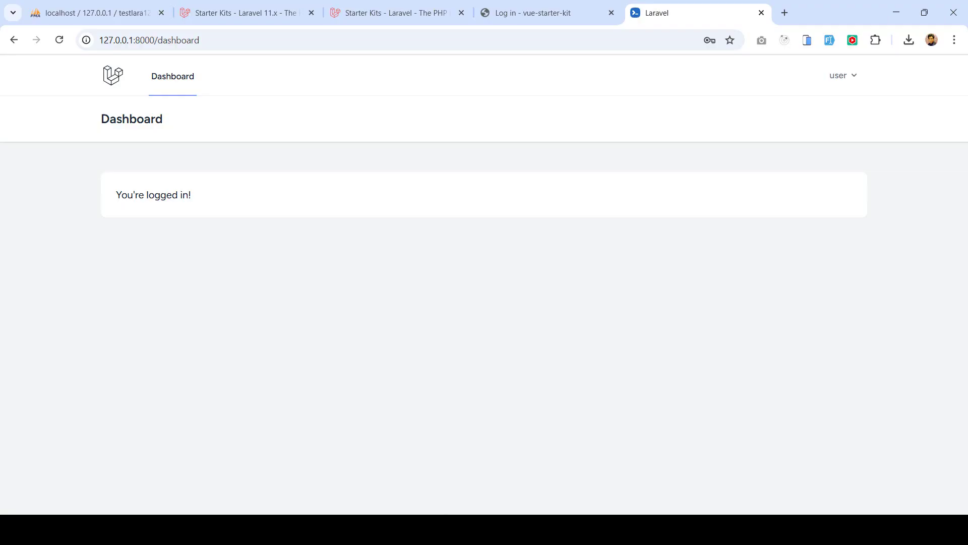
Log out through the user account menu, then switch to the 'Log in - vue-starter-kit' tab
click(853, 80)
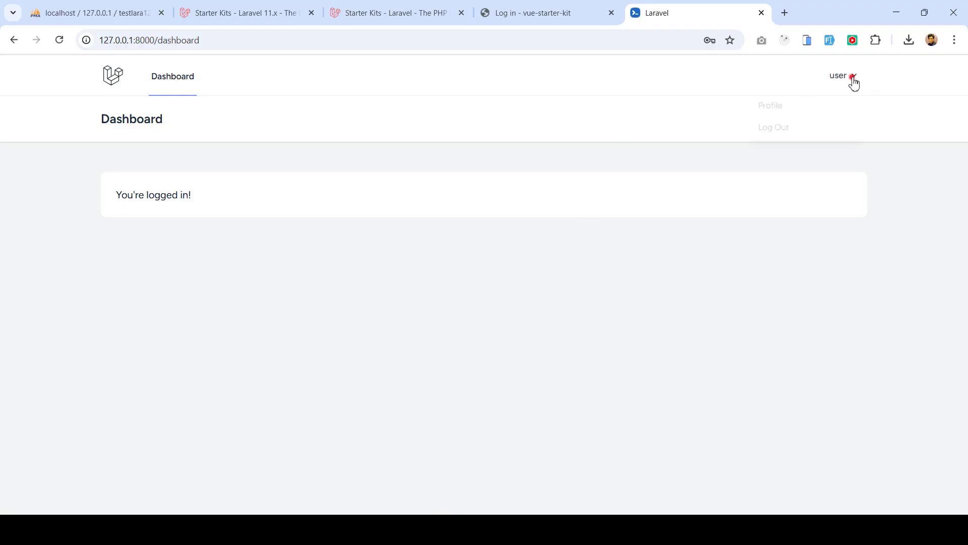
click(780, 132)
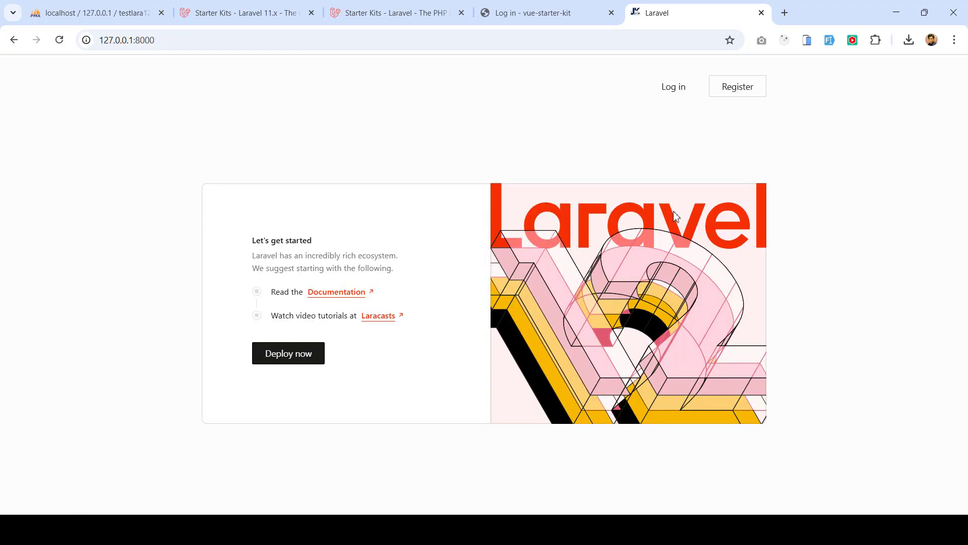
click(540, 9)
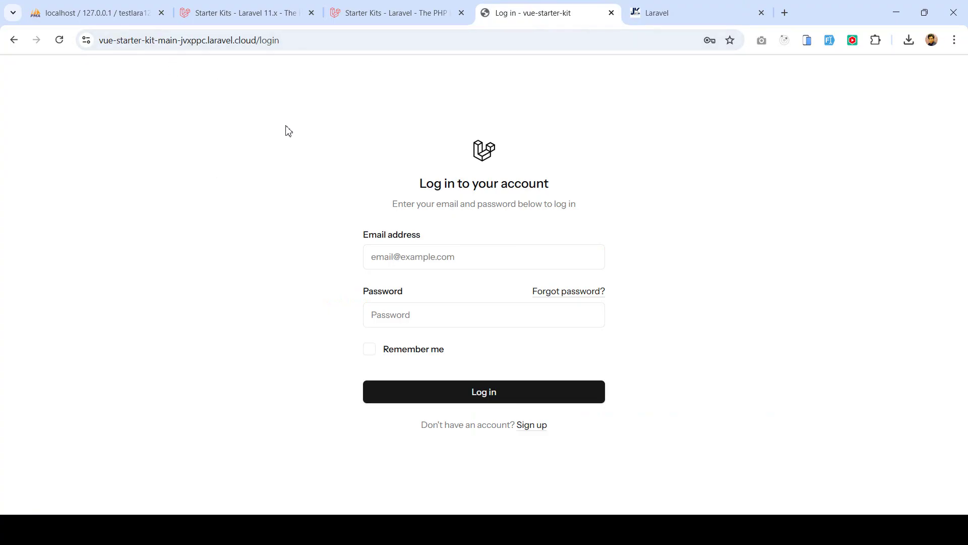
Switch the Starter Kits docs to version 12.x and scroll to 'Creating an Application Using a Starter Kit'
click(281, 10)
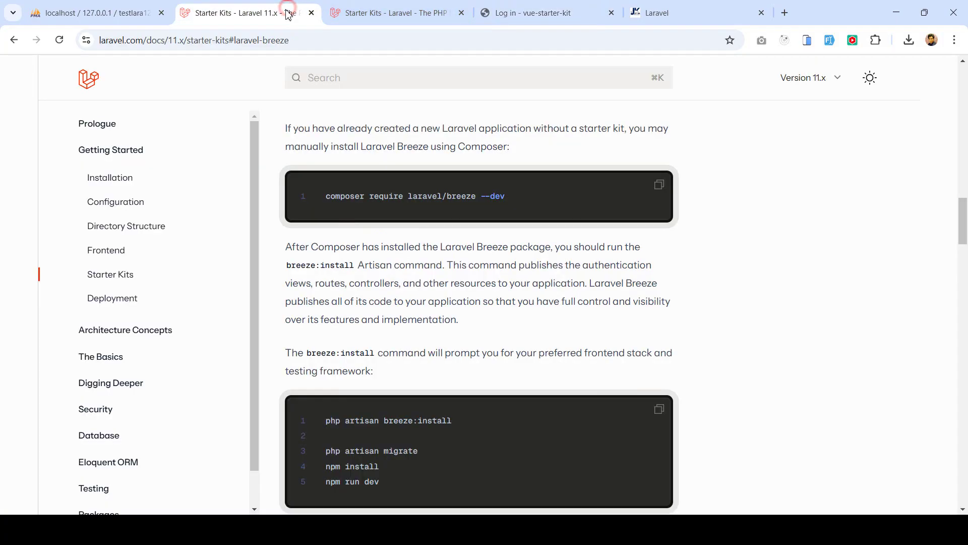
click(839, 80)
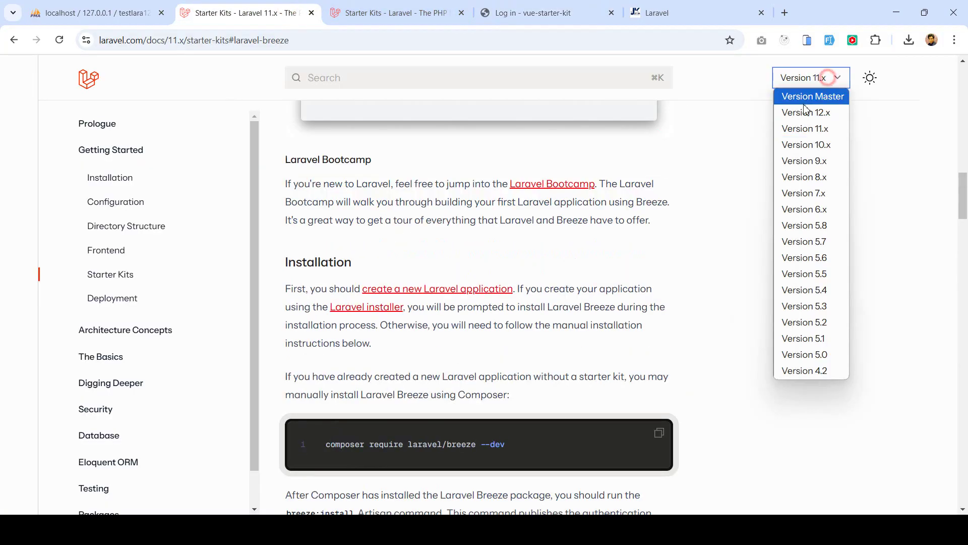
click(804, 113)
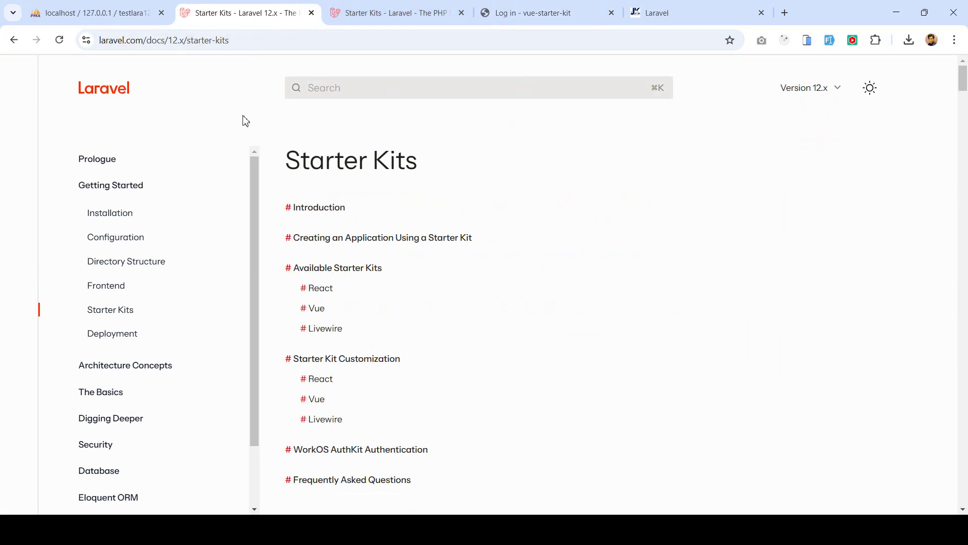
scroll(242, 219, down, 2)
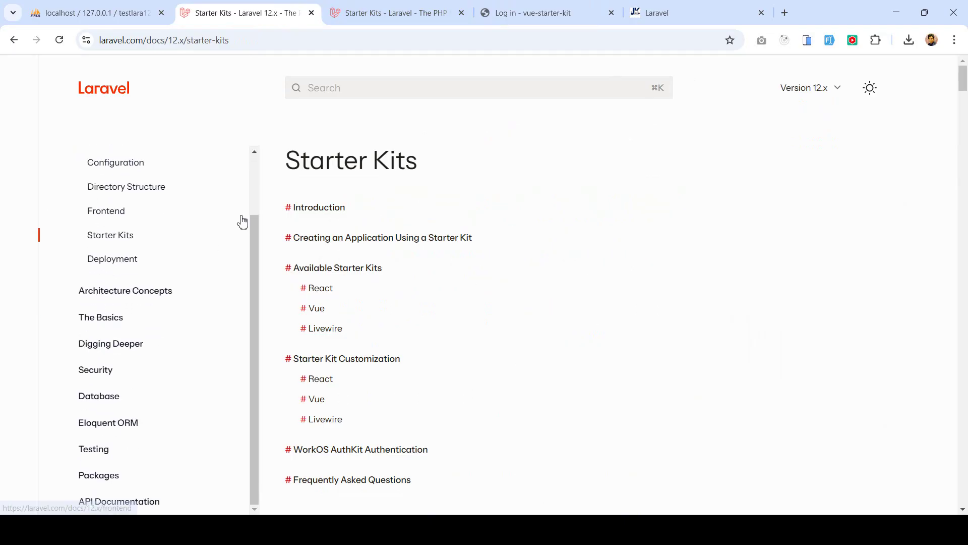
scroll(423, 211, down, 4)
scroll(423, 211, down, 8)
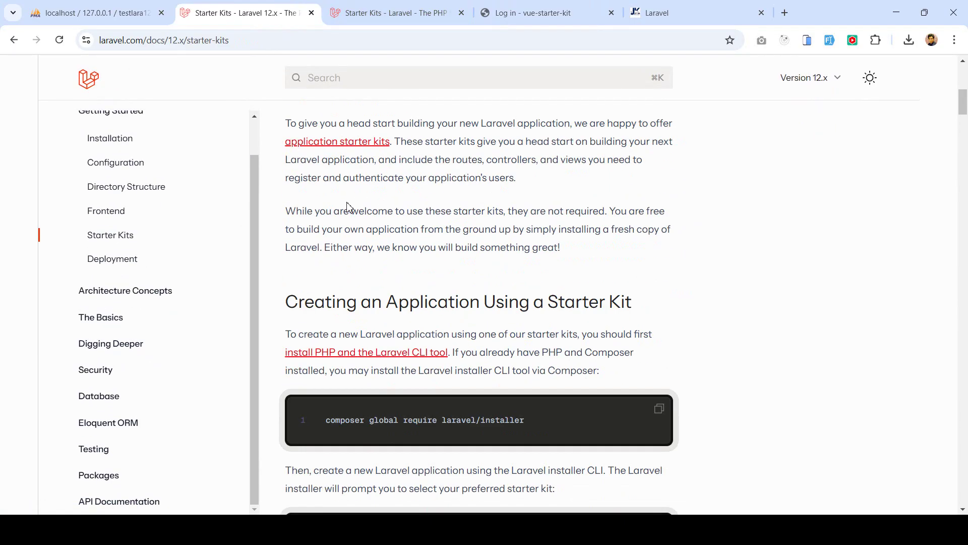